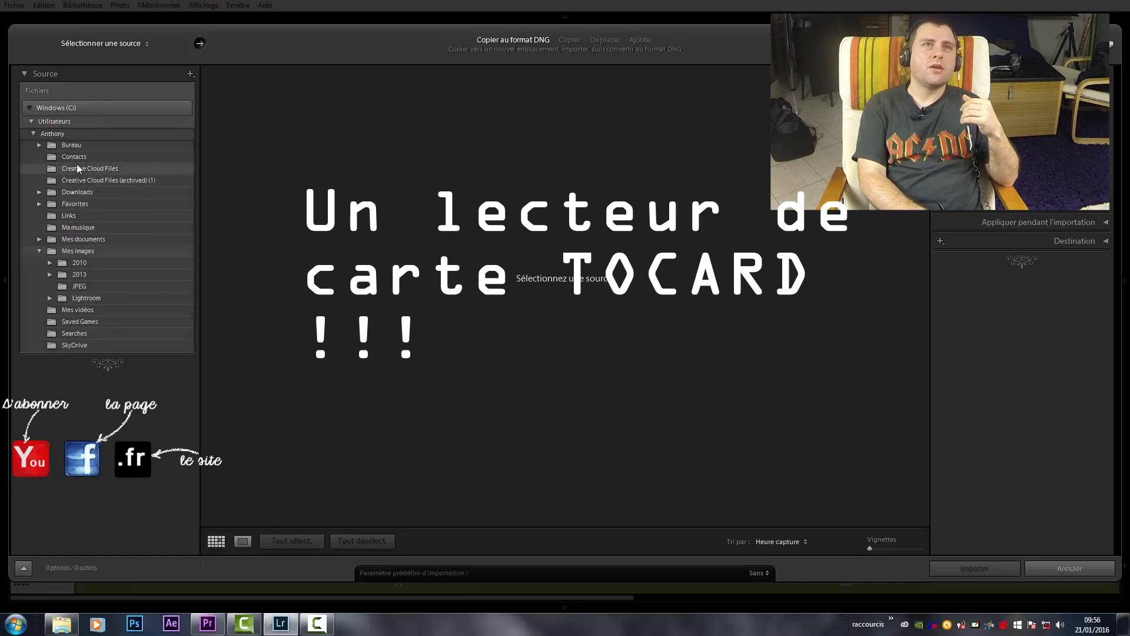
# Choose the Bureau folder as the import source after checking its photographie subfolder.
pyautogui.click(68, 145)
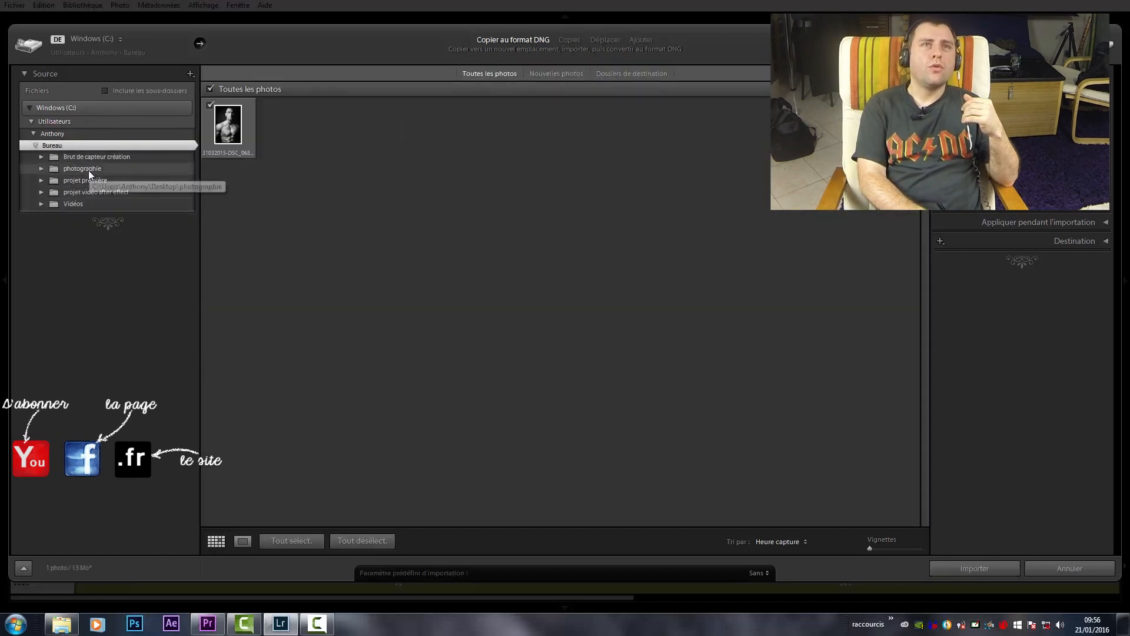
pyautogui.click(88, 170)
pyautogui.click(70, 145)
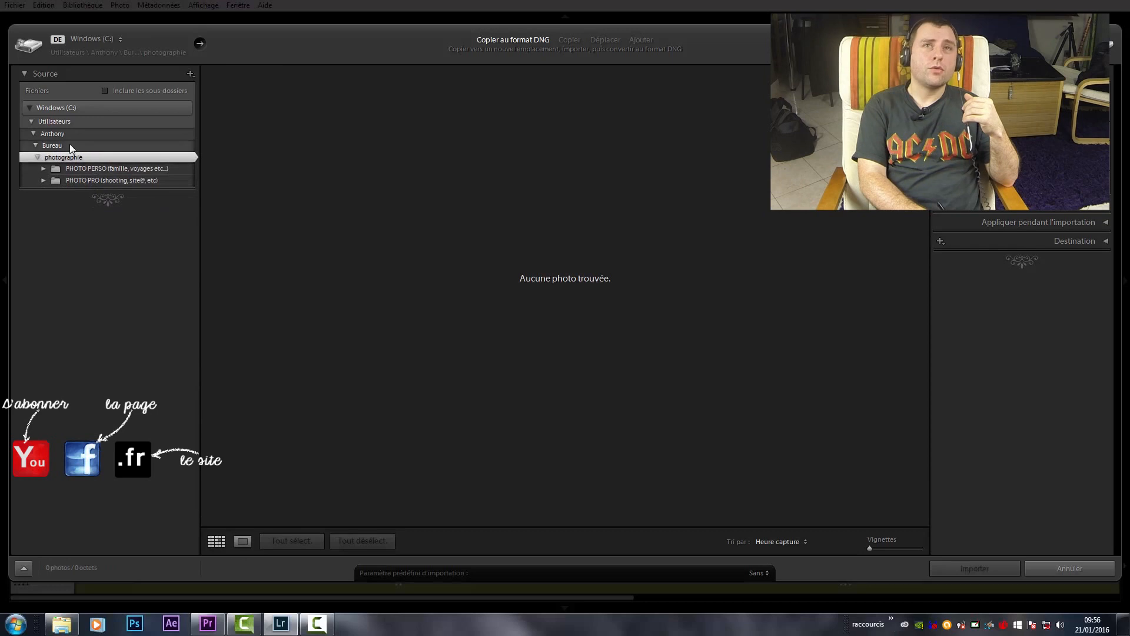
# Examine the Bureau photo in the enlarged view, then check the Nouvelles photos and Dossiers de destination views.
pyautogui.doubleClick(228, 126)
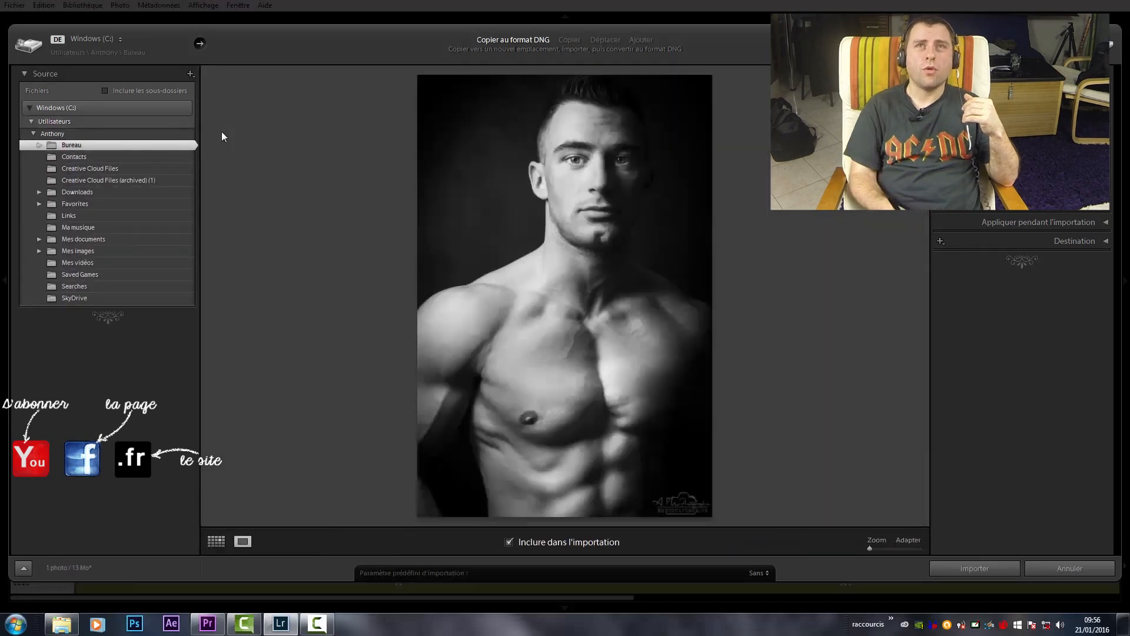
pyautogui.click(216, 540)
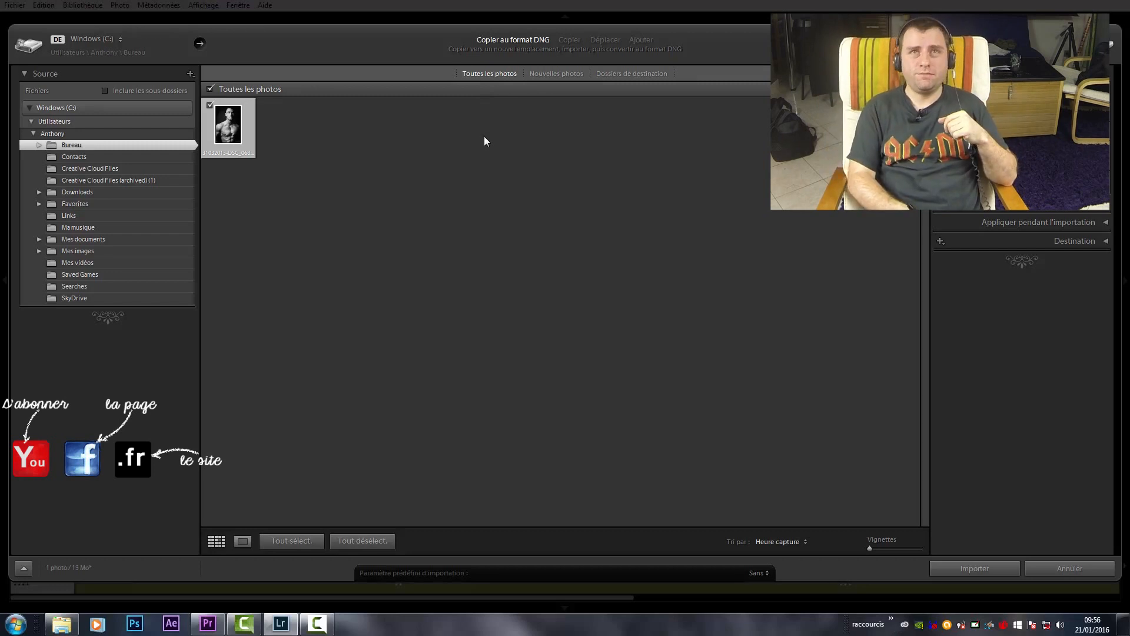
pyautogui.click(547, 74)
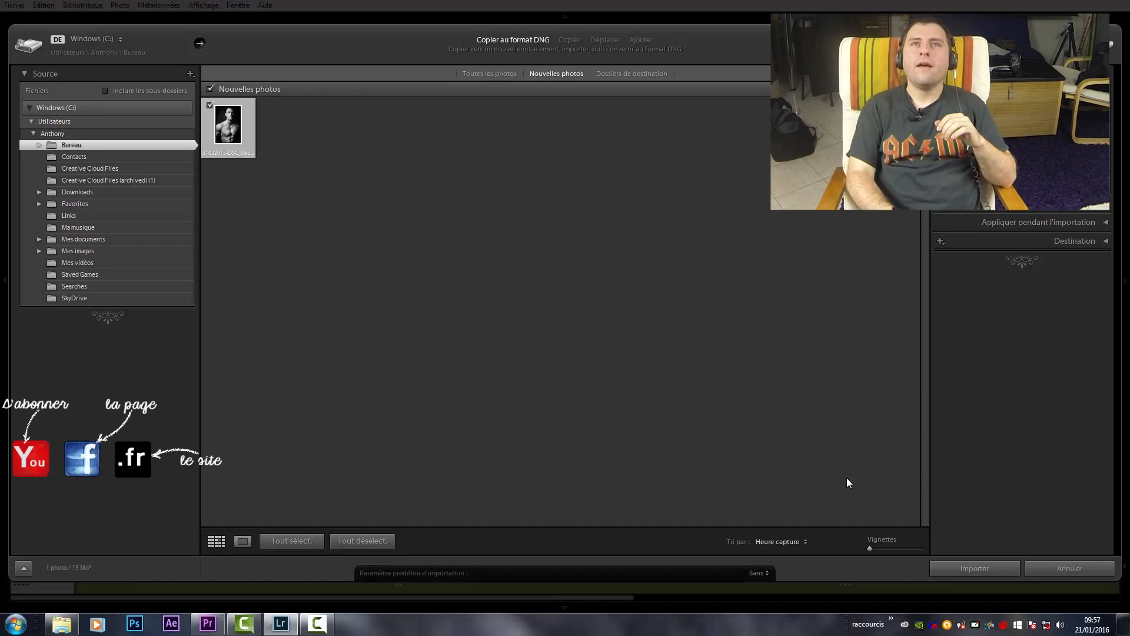
pyautogui.click(621, 73)
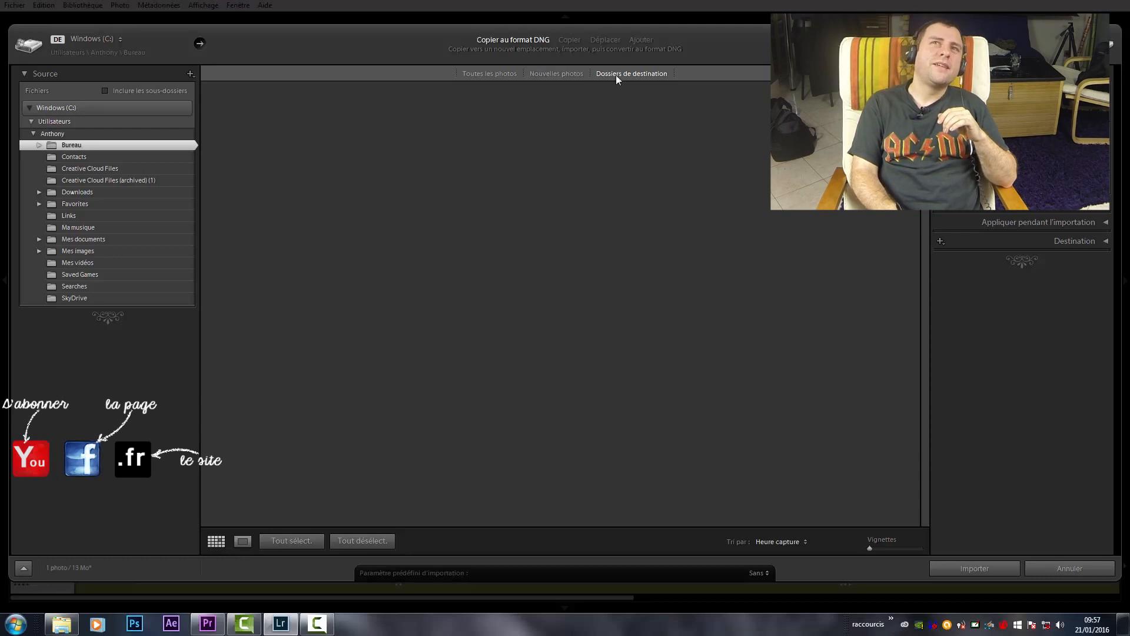
# Go through the import modes Ajouter, Copier, Copier au format DNG and Déplacer, and check the destination-folder view for Déplacer.
pyautogui.click(639, 40)
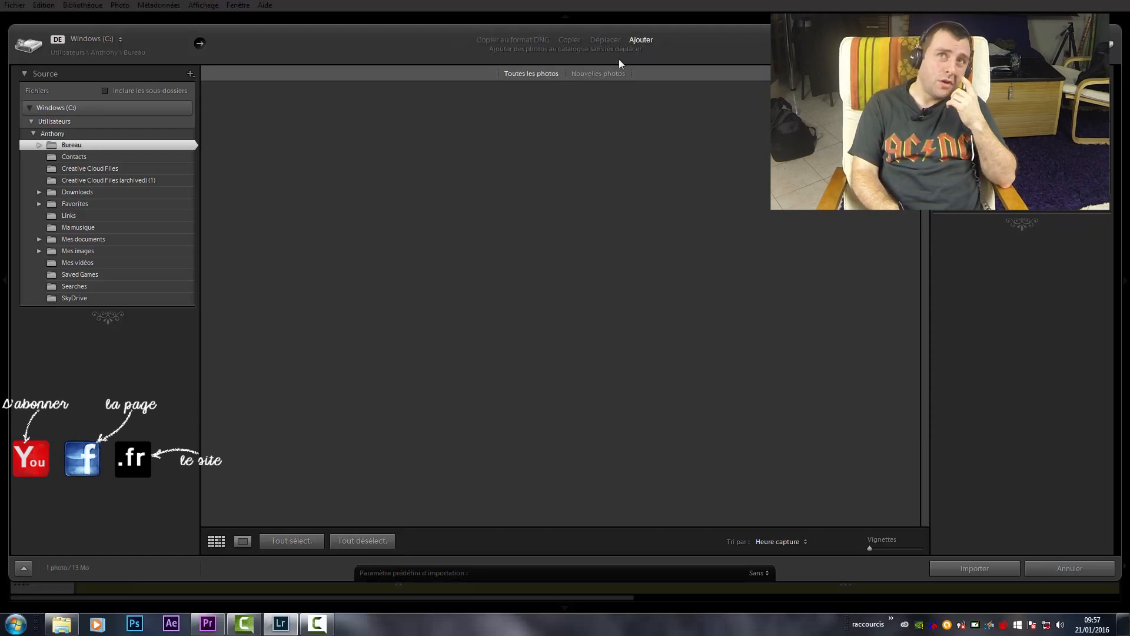
pyautogui.click(569, 40)
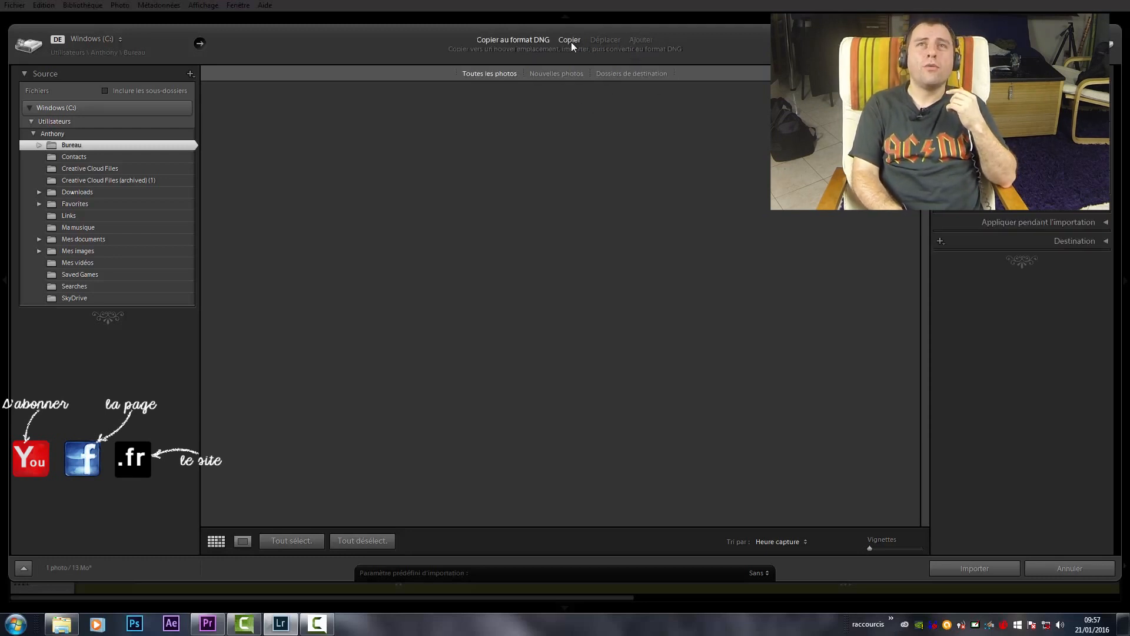
pyautogui.click(529, 45)
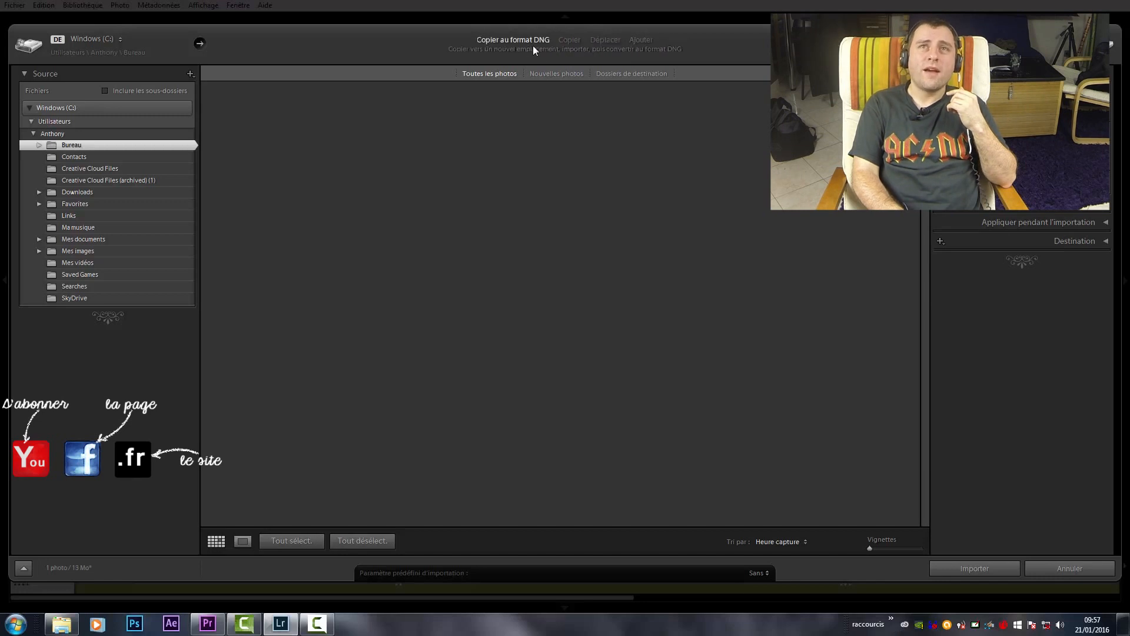
pyautogui.click(570, 39)
pyautogui.click(543, 43)
pyautogui.click(568, 42)
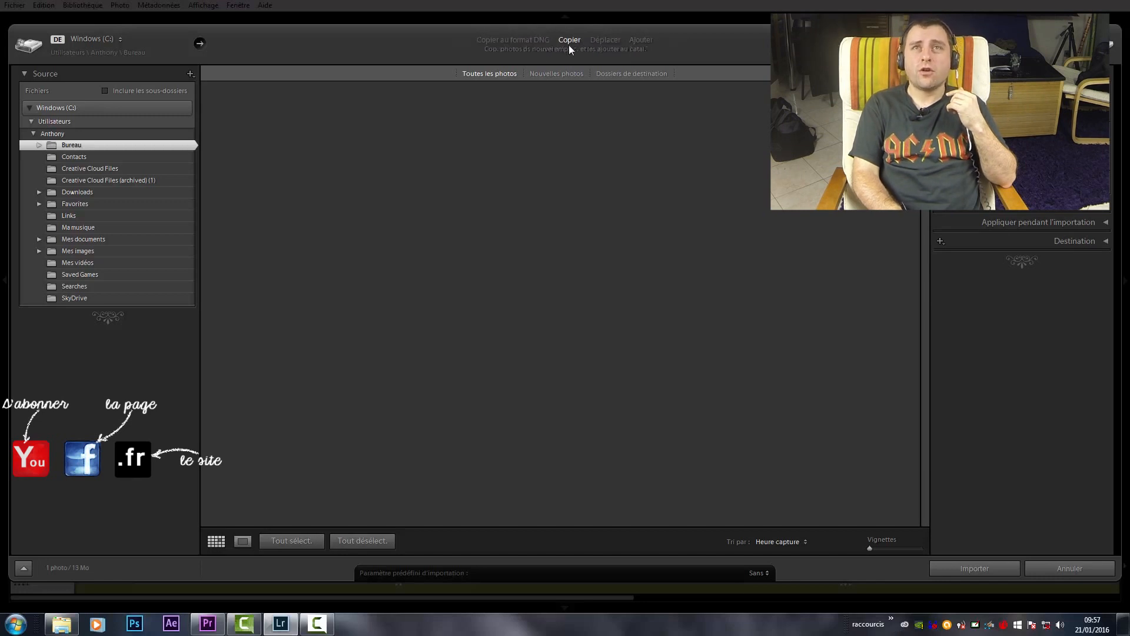
pyautogui.click(595, 40)
pyautogui.click(611, 73)
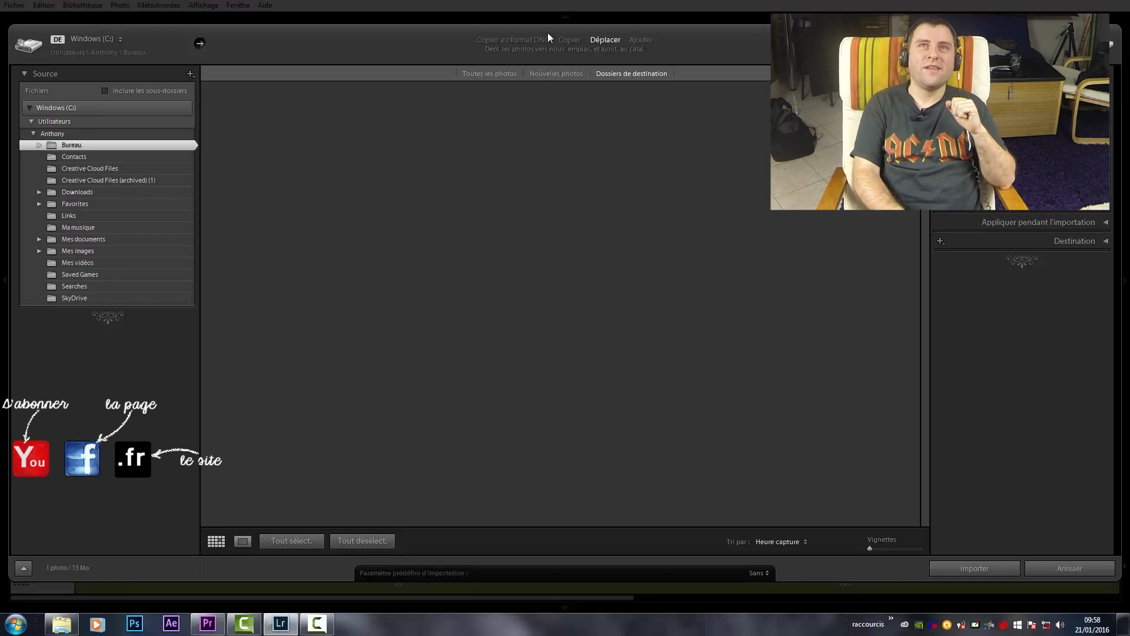
# Compare the four import modes again and set the import to Copier au format DNG.
pyautogui.click(521, 38)
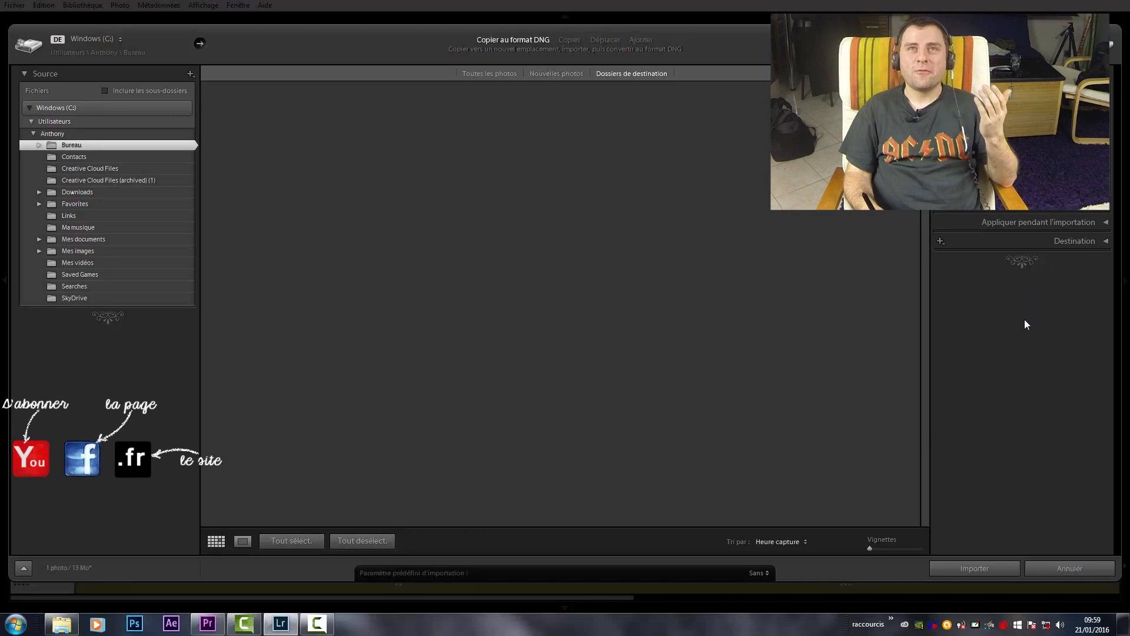
pyautogui.click(567, 40)
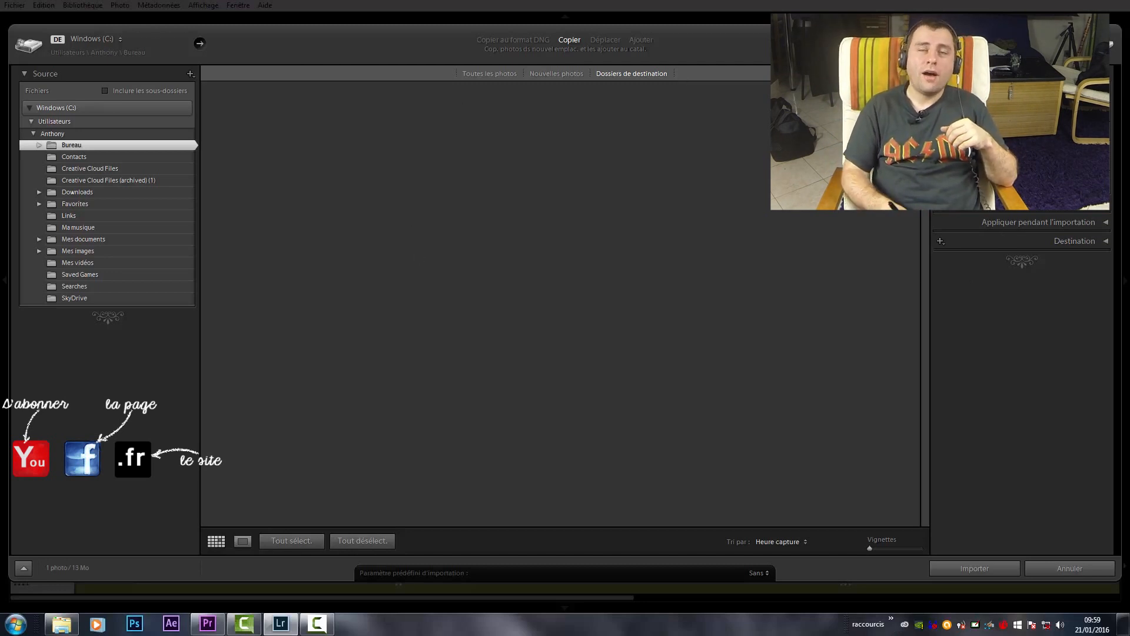
pyautogui.click(610, 40)
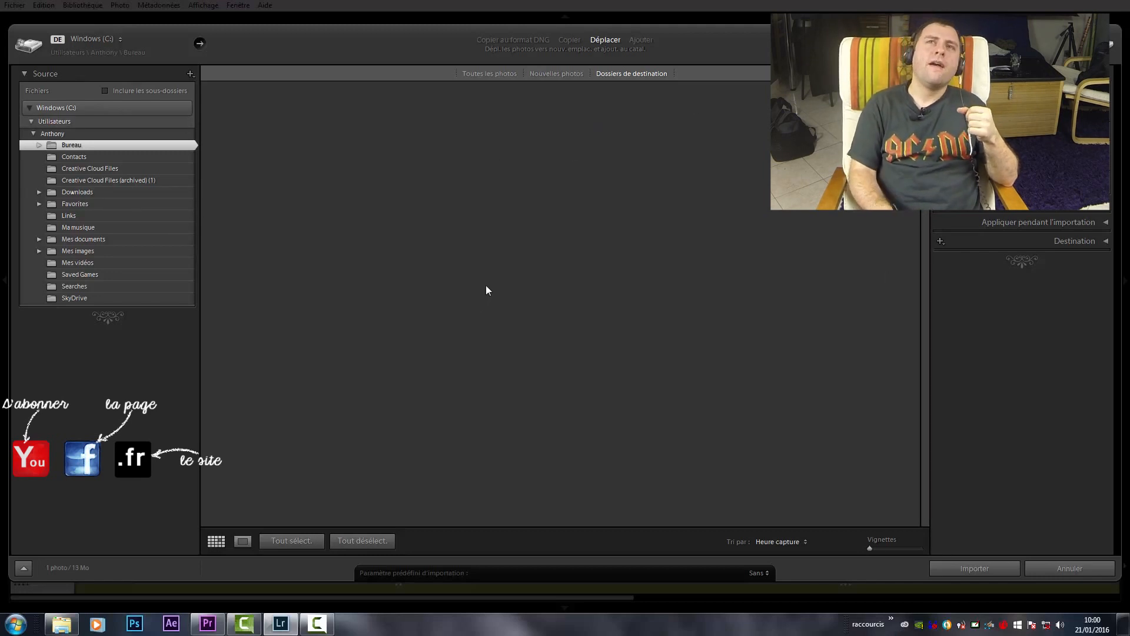
pyautogui.click(647, 40)
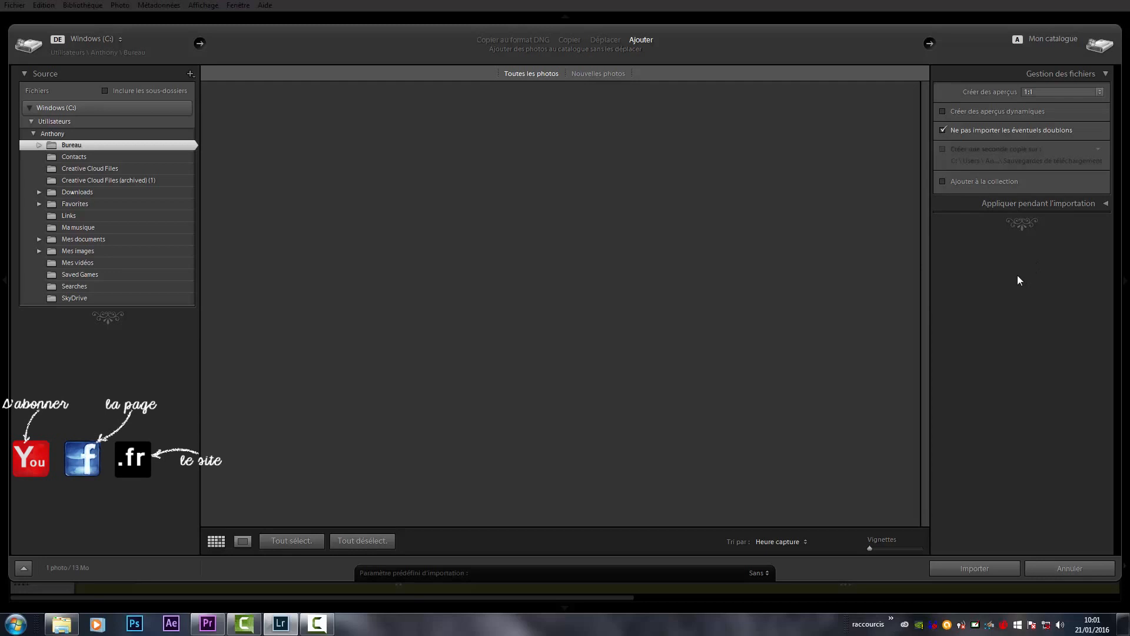
pyautogui.click(521, 39)
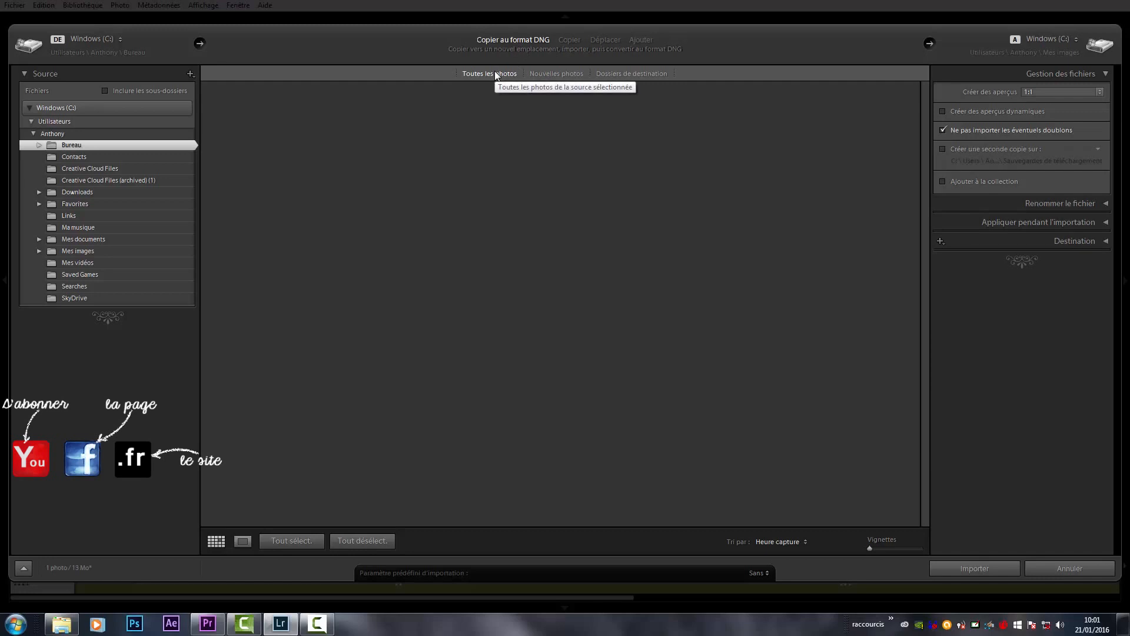
# Set the import destination to a single shoot's folder inside Bureau, photographie, PHOTO PRO (shooting, site@, etc).
pyautogui.click(1075, 244)
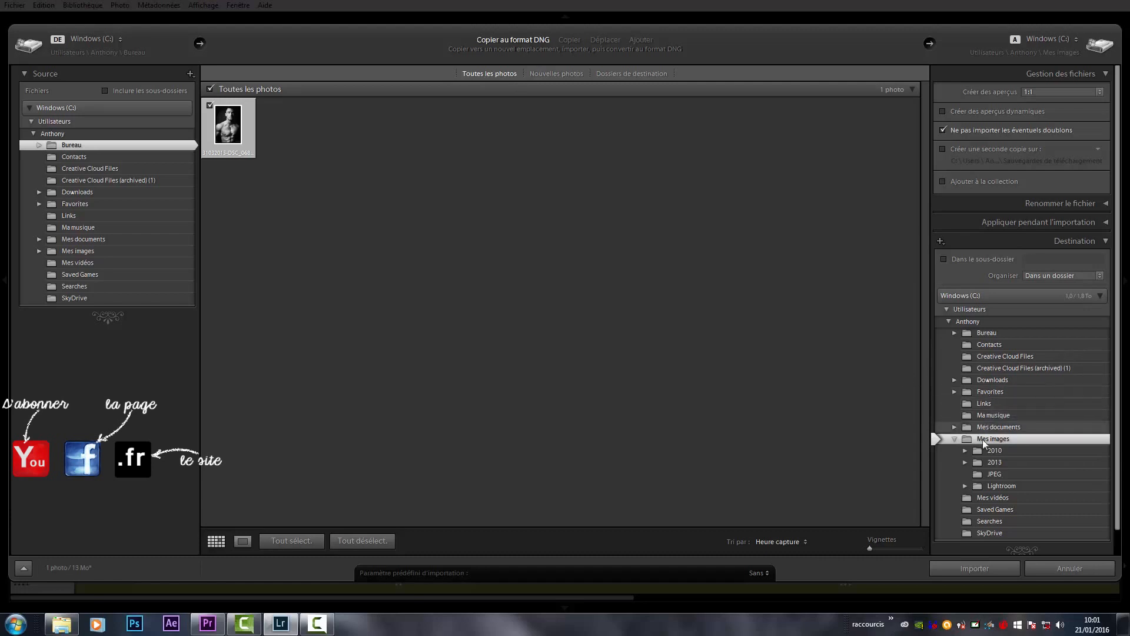
pyautogui.click(995, 333)
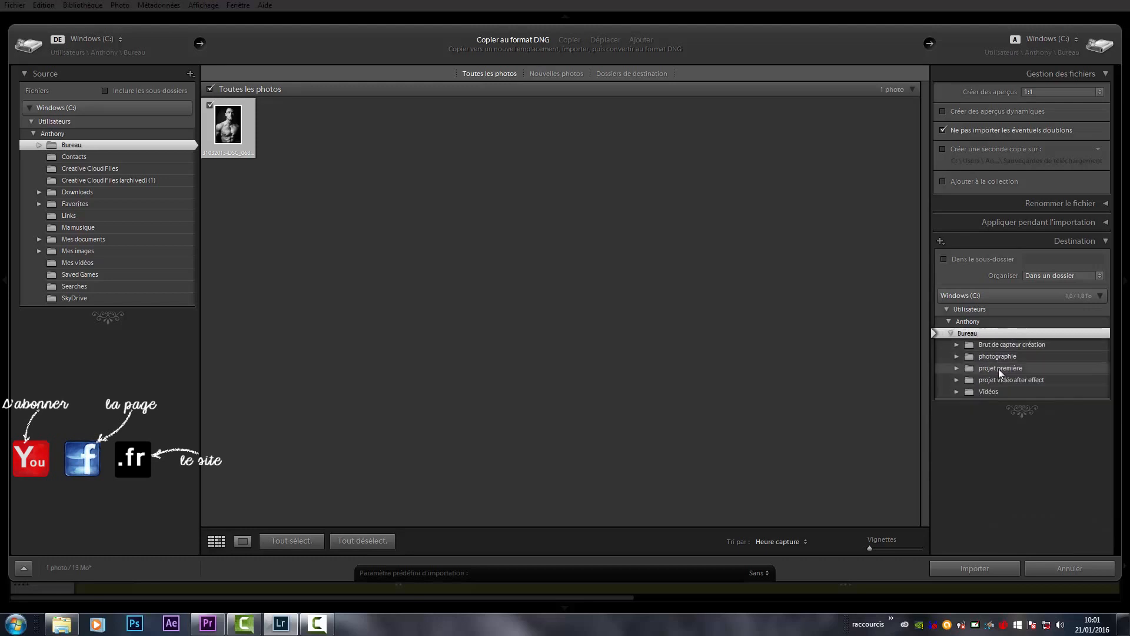
pyautogui.click(1000, 355)
pyautogui.click(999, 357)
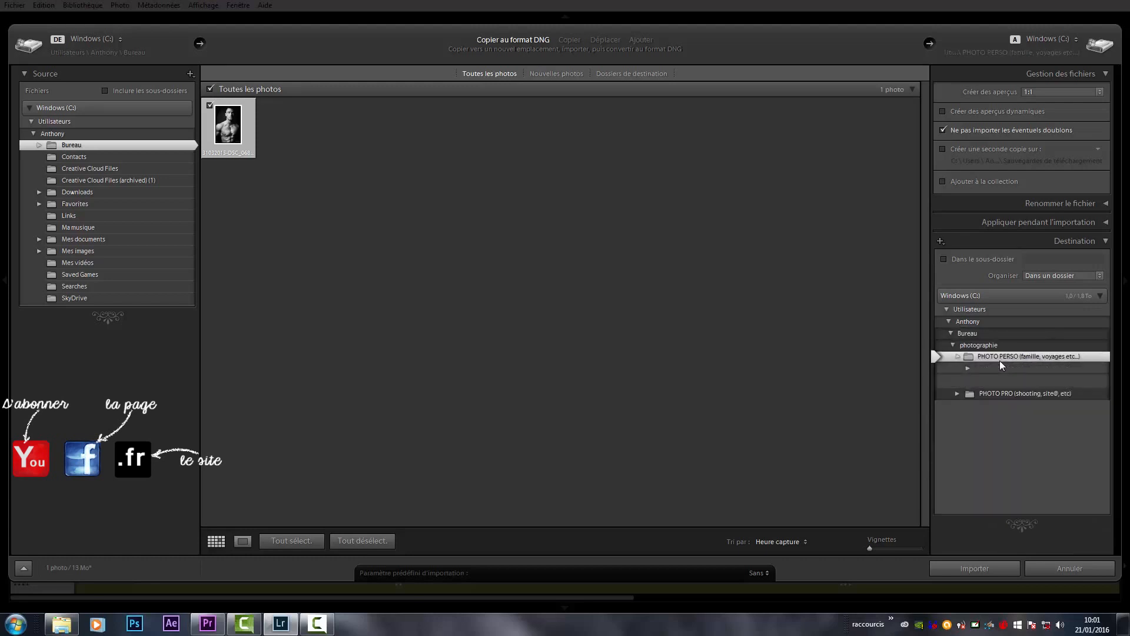
pyautogui.click(954, 356)
pyautogui.click(978, 368)
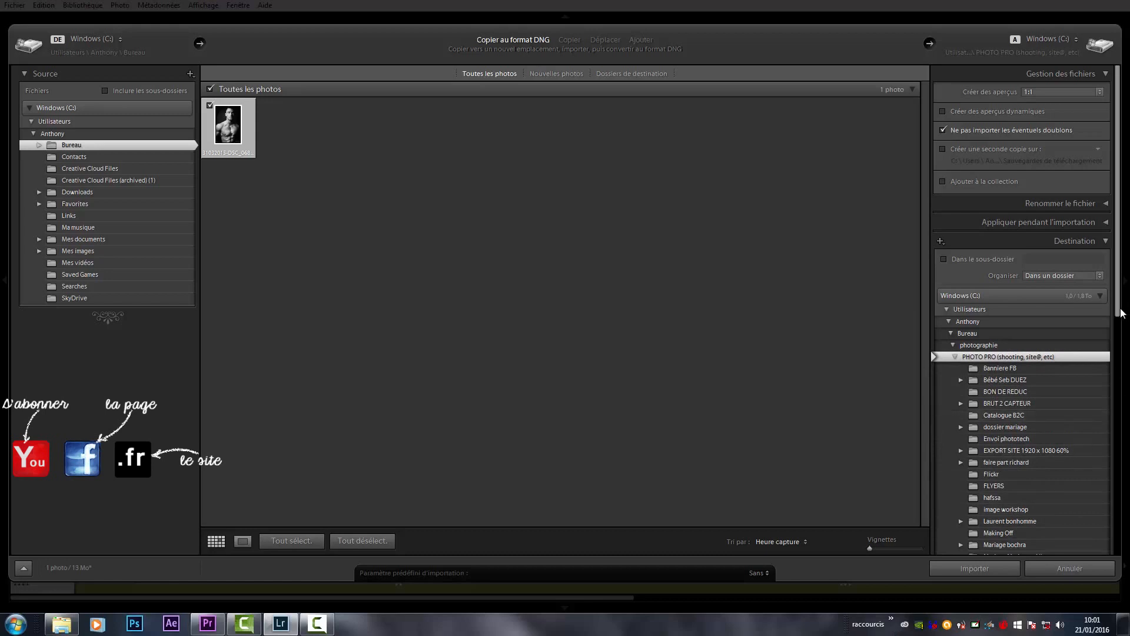
pyautogui.moveTo(1121, 313); pyautogui.dragTo(1050, 431)
pyautogui.click(1011, 423)
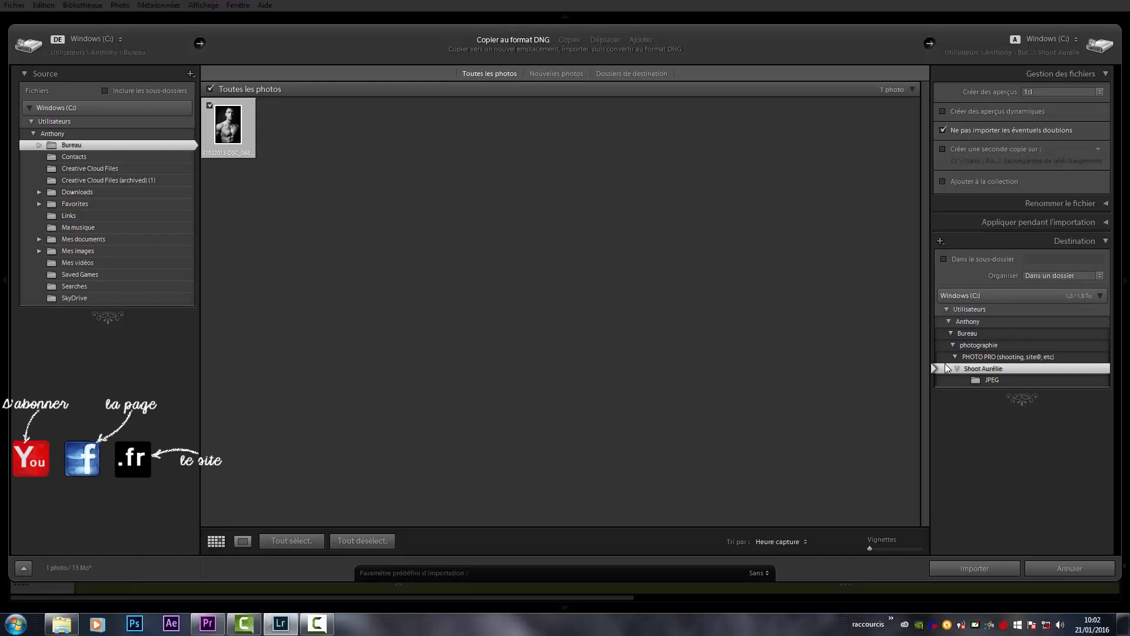
pyautogui.click(1104, 242)
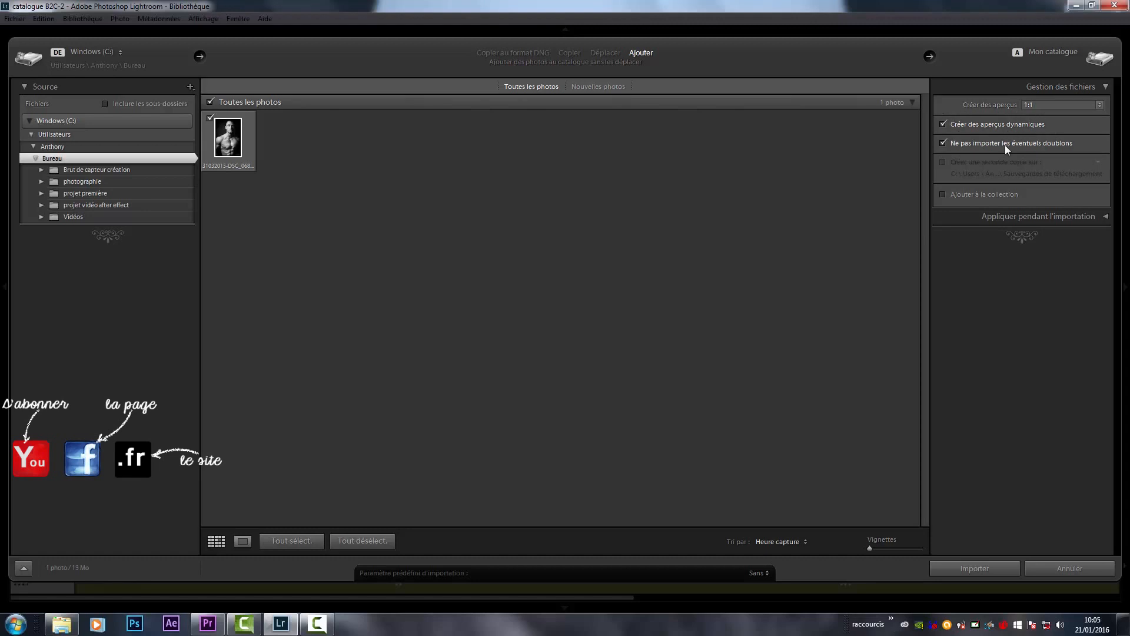
# Examine the preview-size options and the development presets available during import, including effects, black-and-white filters and User Presets.
pyautogui.click(1045, 103)
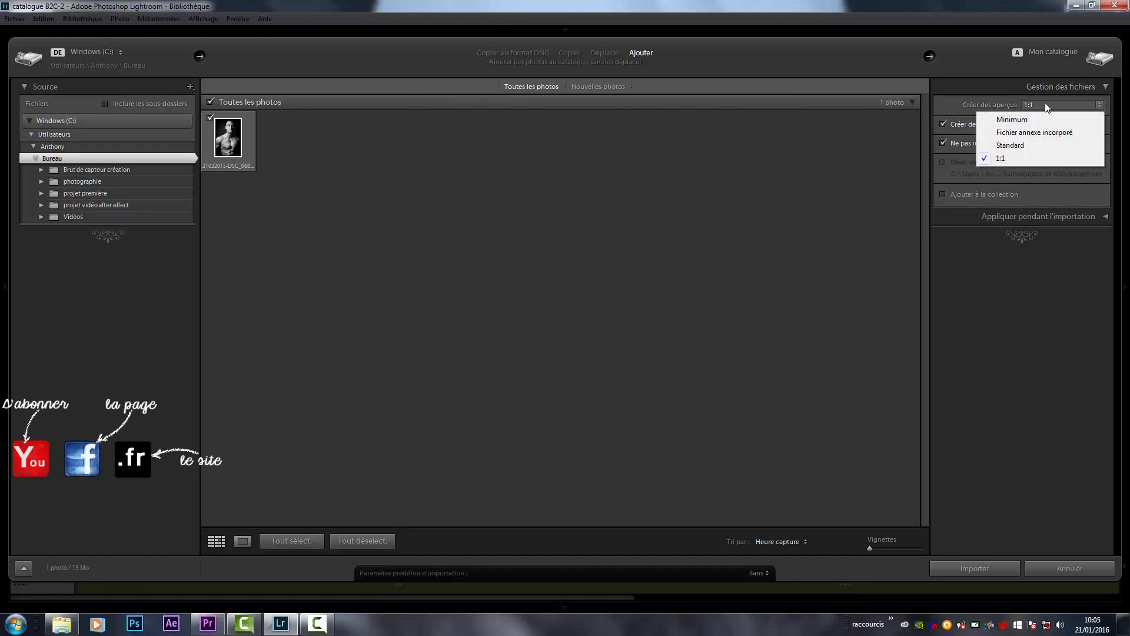
pyautogui.click(1040, 110)
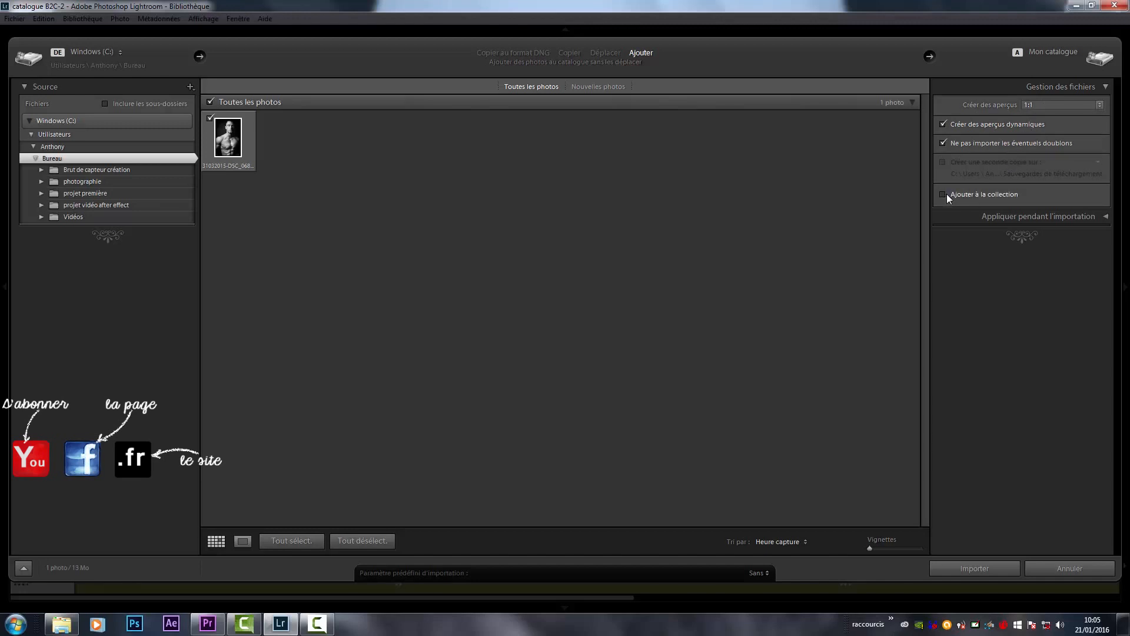
pyautogui.click(991, 217)
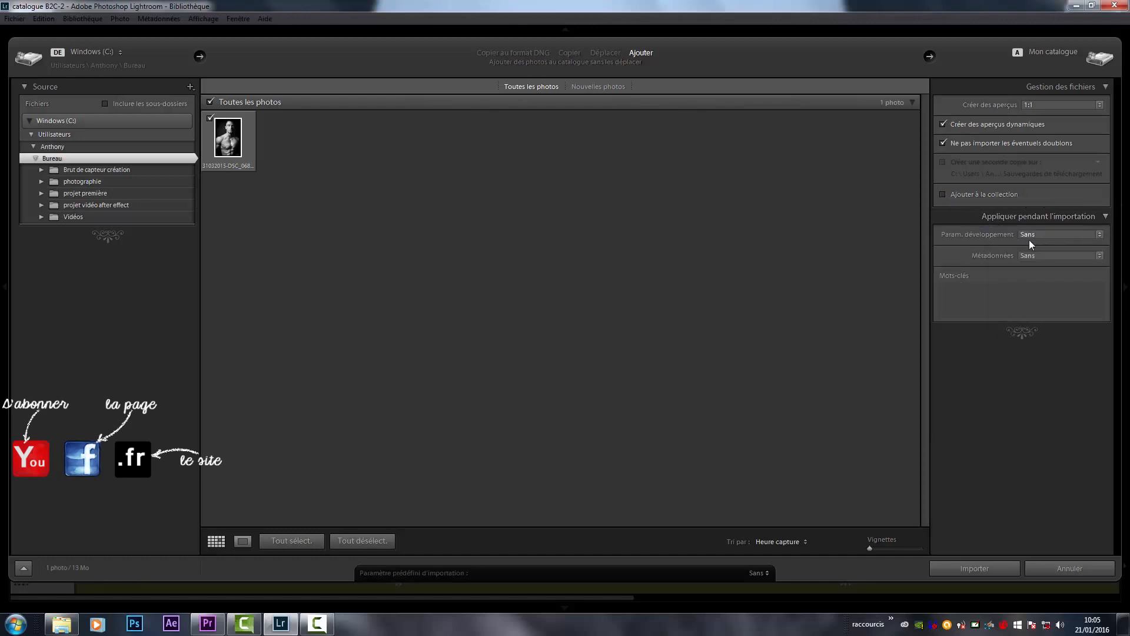
pyautogui.click(1042, 233)
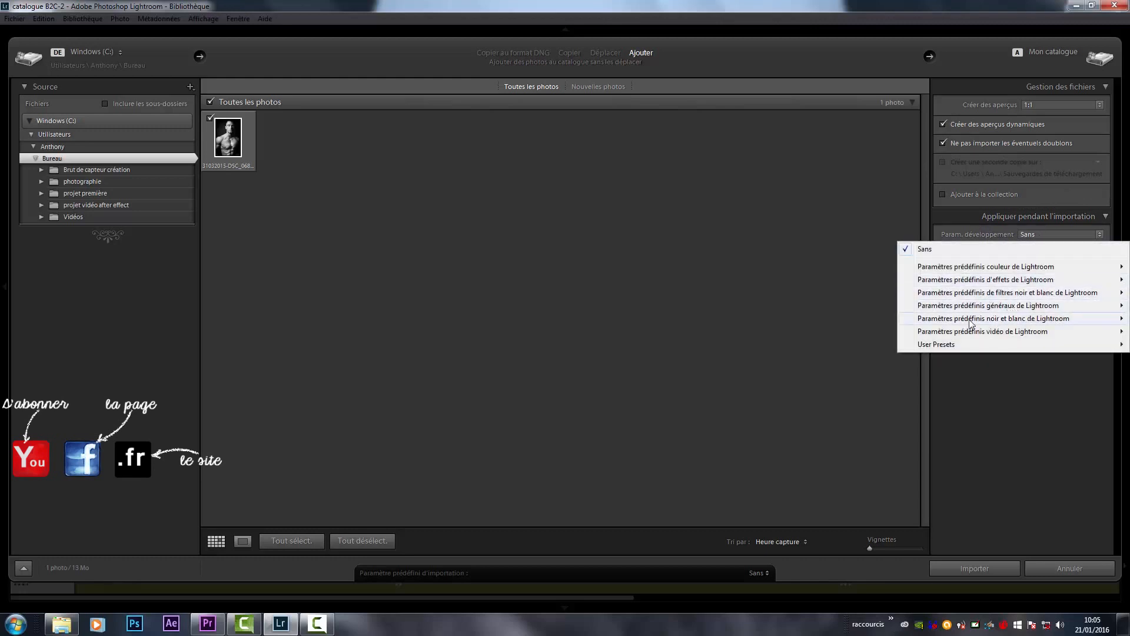
pyautogui.moveTo(957, 312)
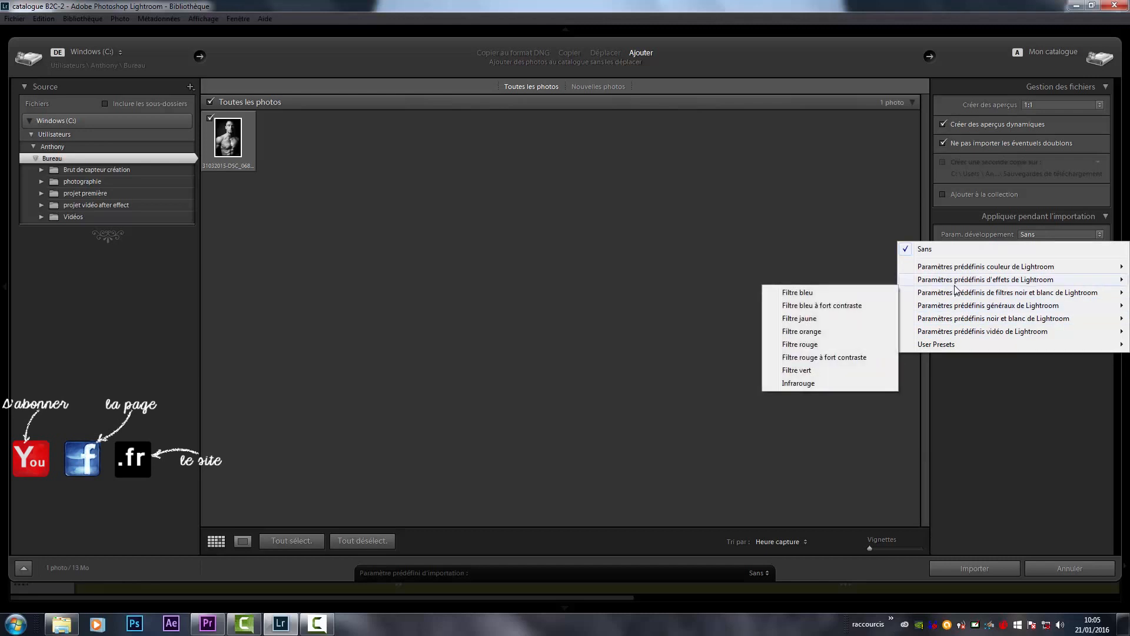
pyautogui.moveTo(955, 287)
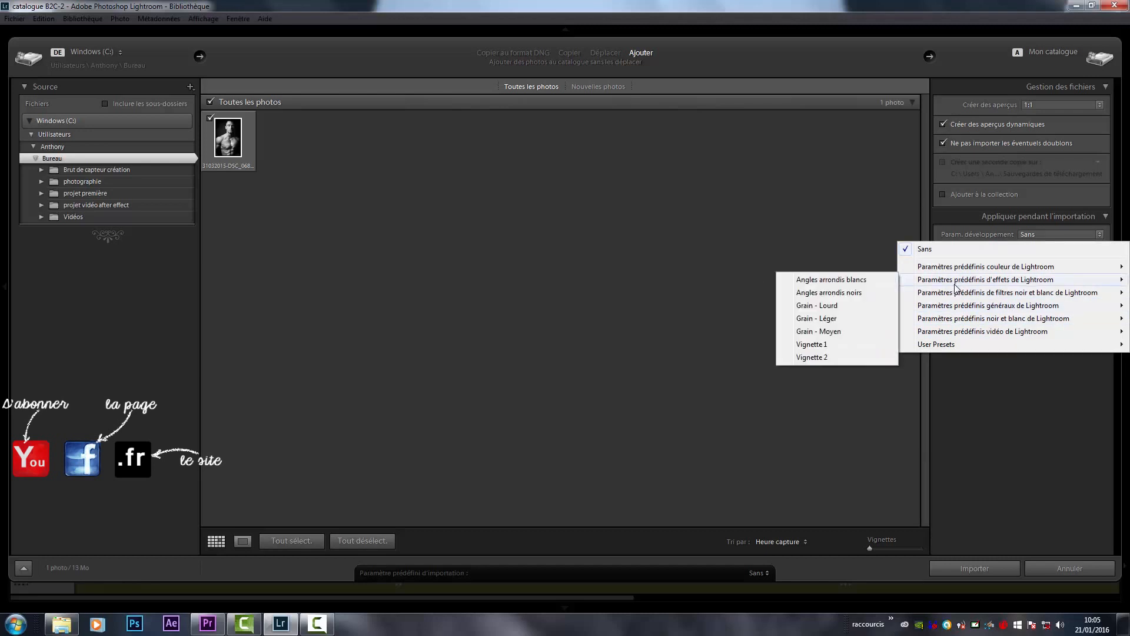
pyautogui.click(971, 356)
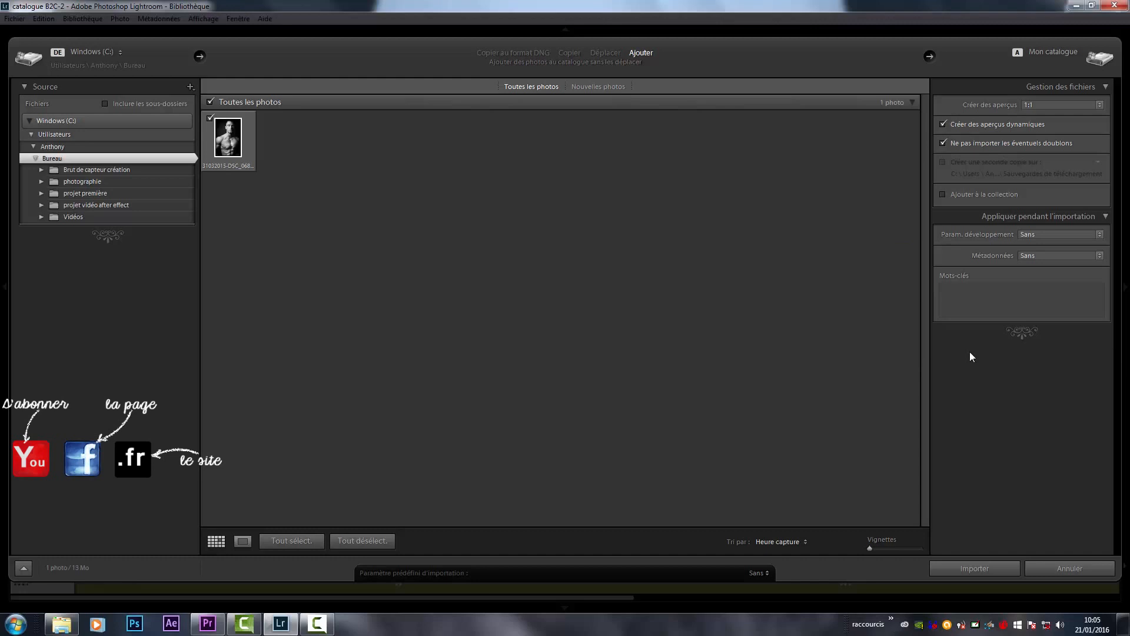
pyautogui.click(1058, 234)
pyautogui.moveTo(1004, 344)
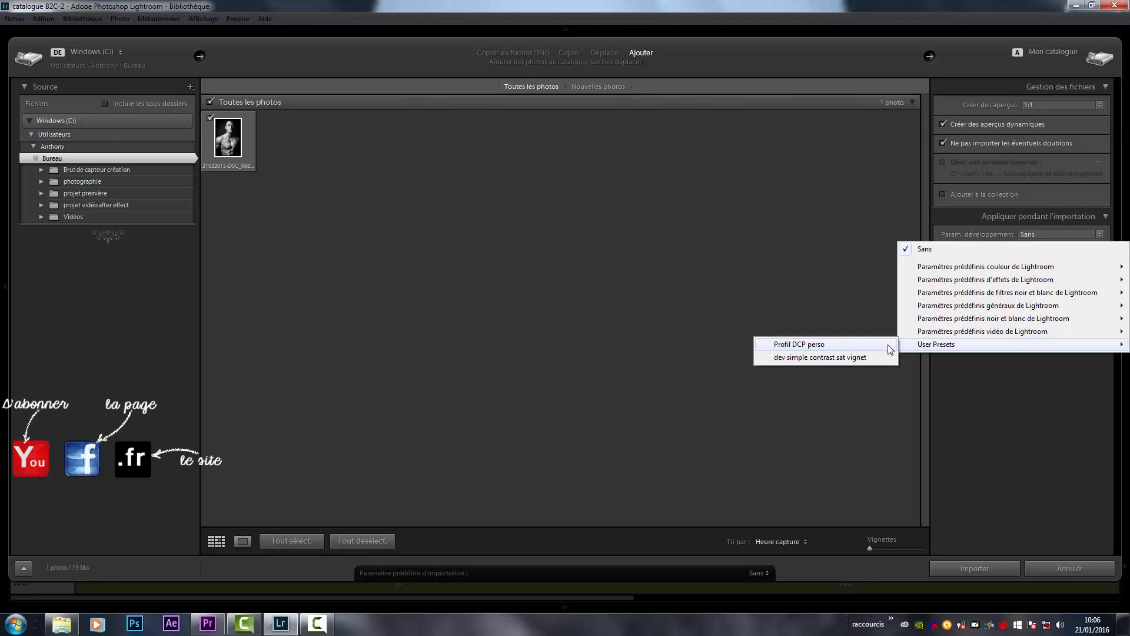
pyautogui.click(1003, 408)
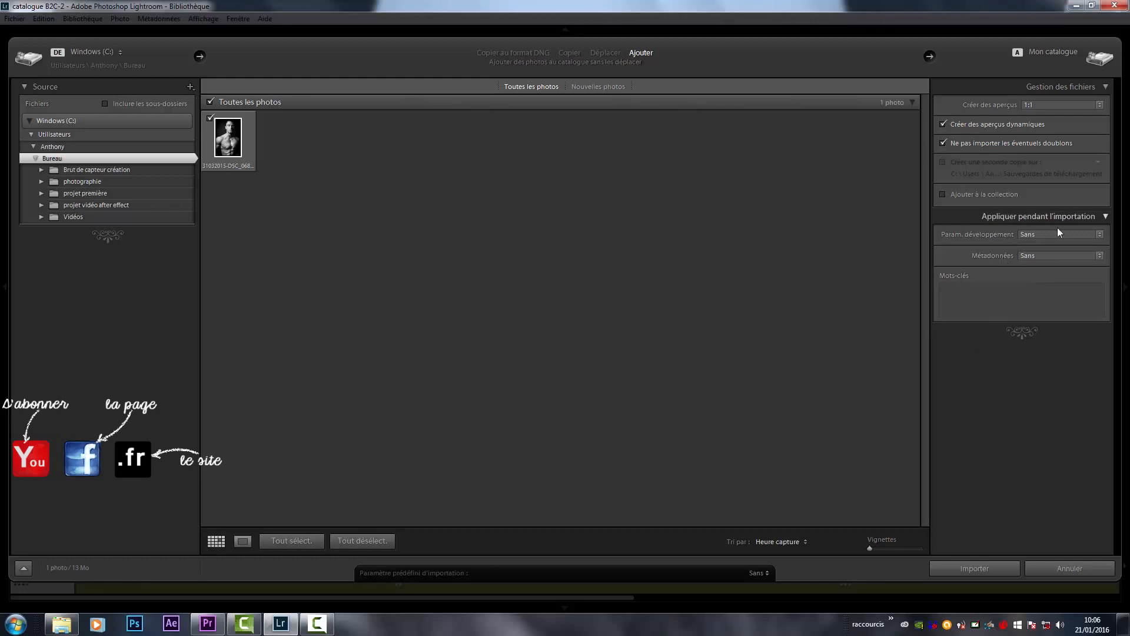
# Check the metadata and keyword options, leave both empty, and import the selected photo into the catalogue.
pyautogui.click(1042, 254)
pyautogui.click(1041, 254)
pyautogui.click(1003, 294)
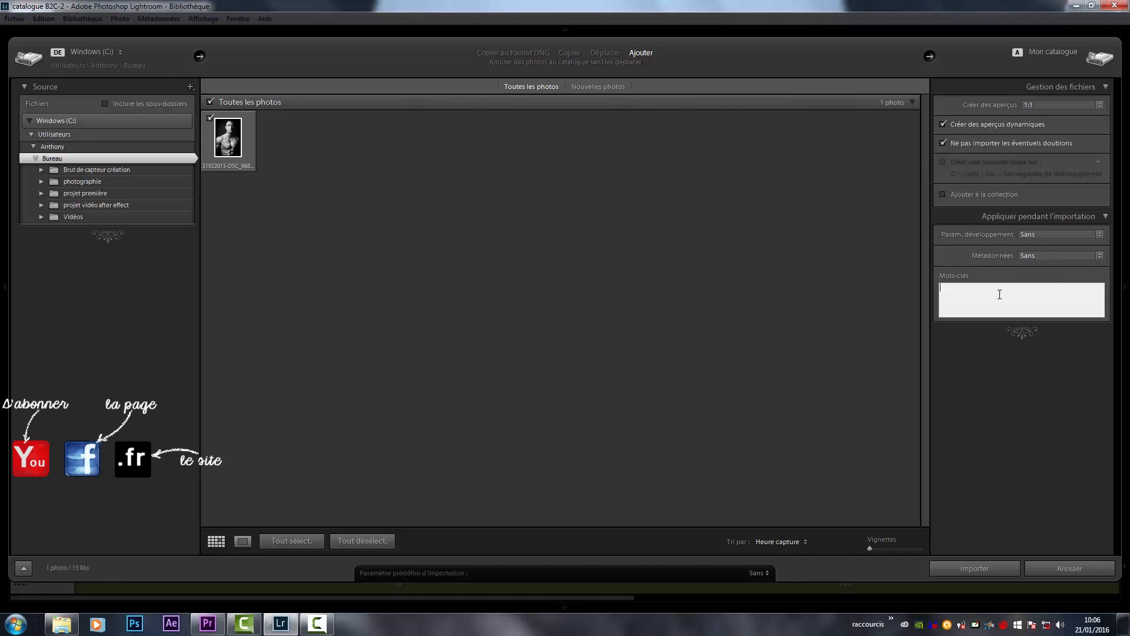
pyautogui.click(1021, 413)
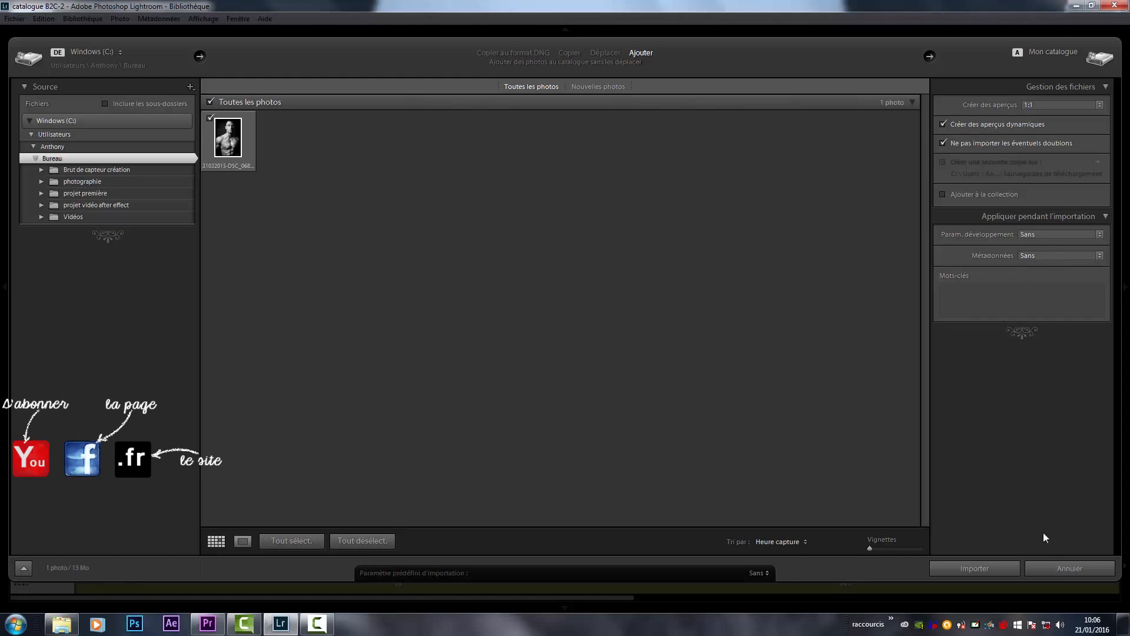
pyautogui.click(983, 571)
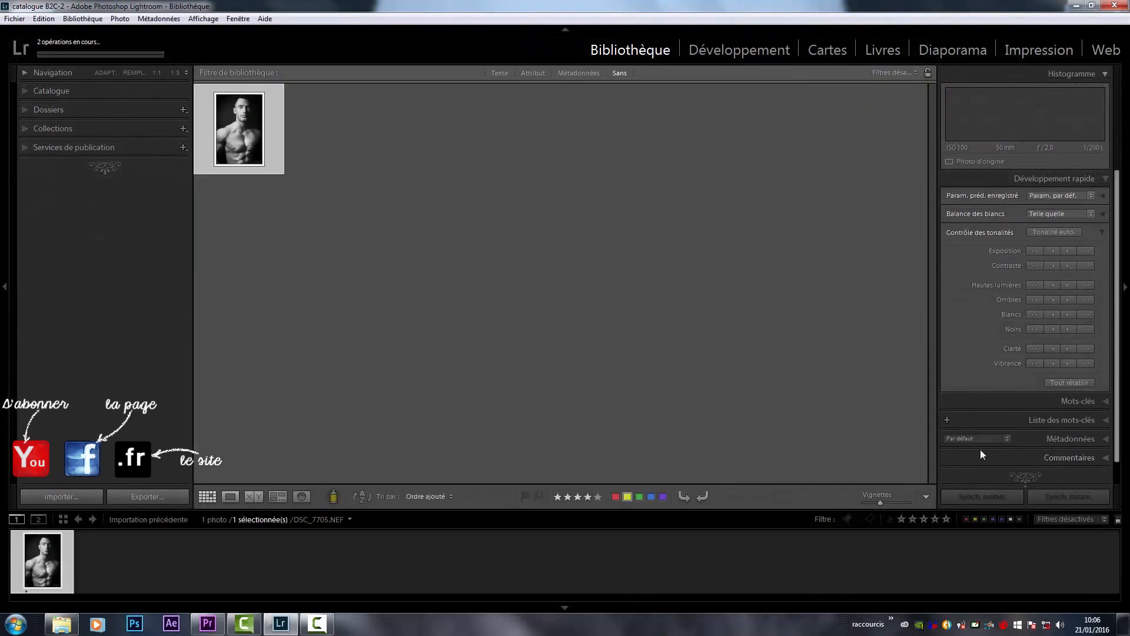
# Remove 31032015-DSC_0681-Modifier.jpg from the catalogue only, keeping its file on the disk.
pyautogui.rightClick(739, 517)
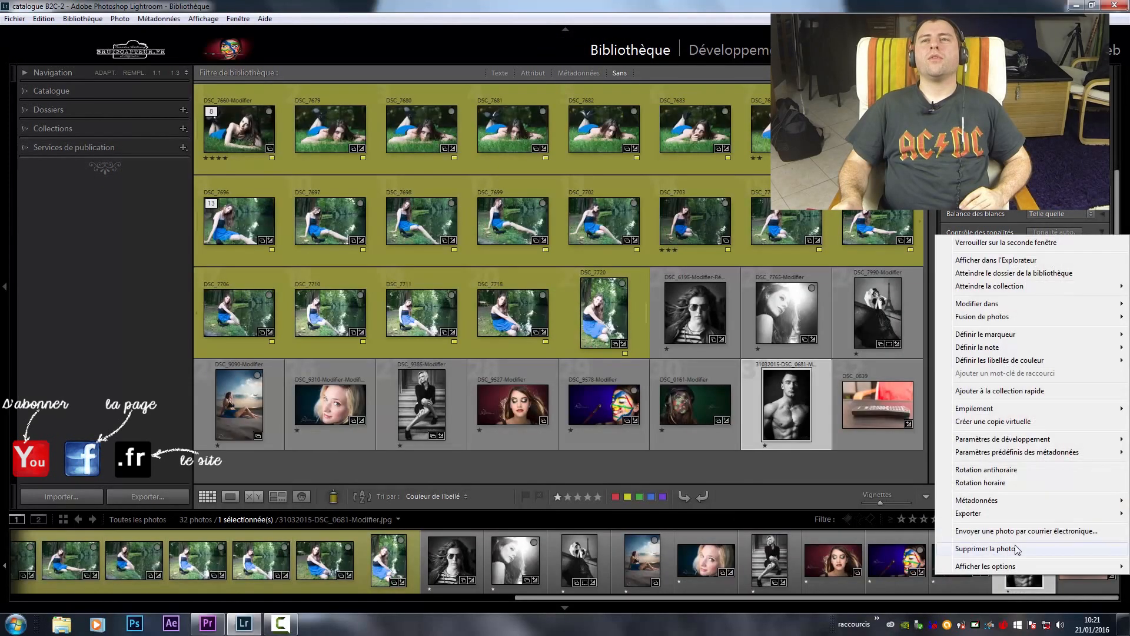
pyautogui.click(1015, 548)
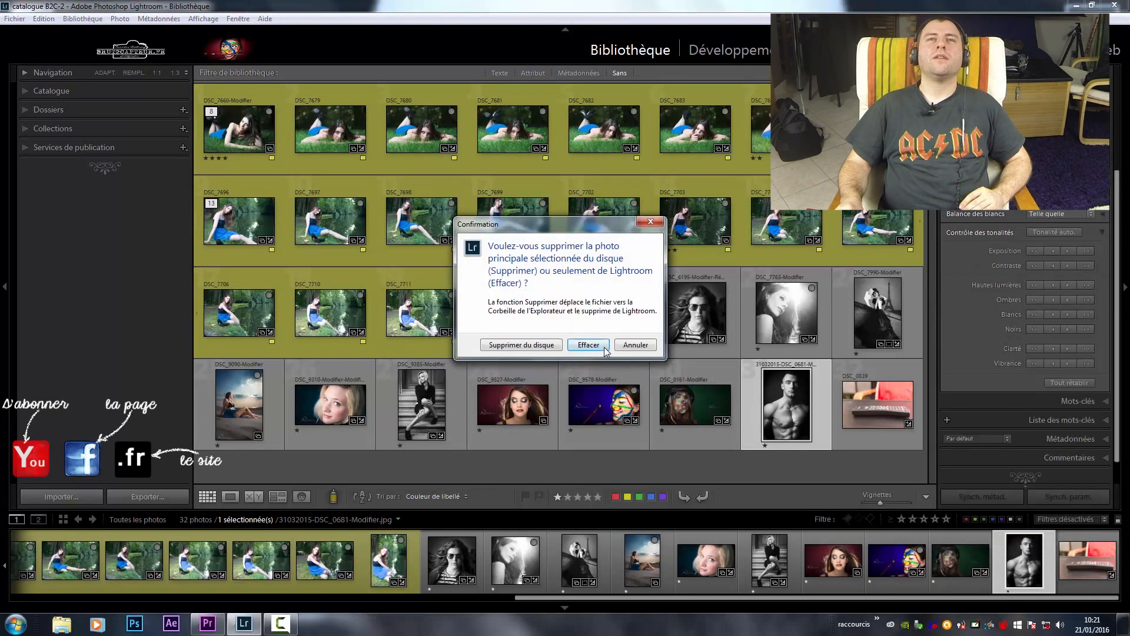
pyautogui.click(605, 349)
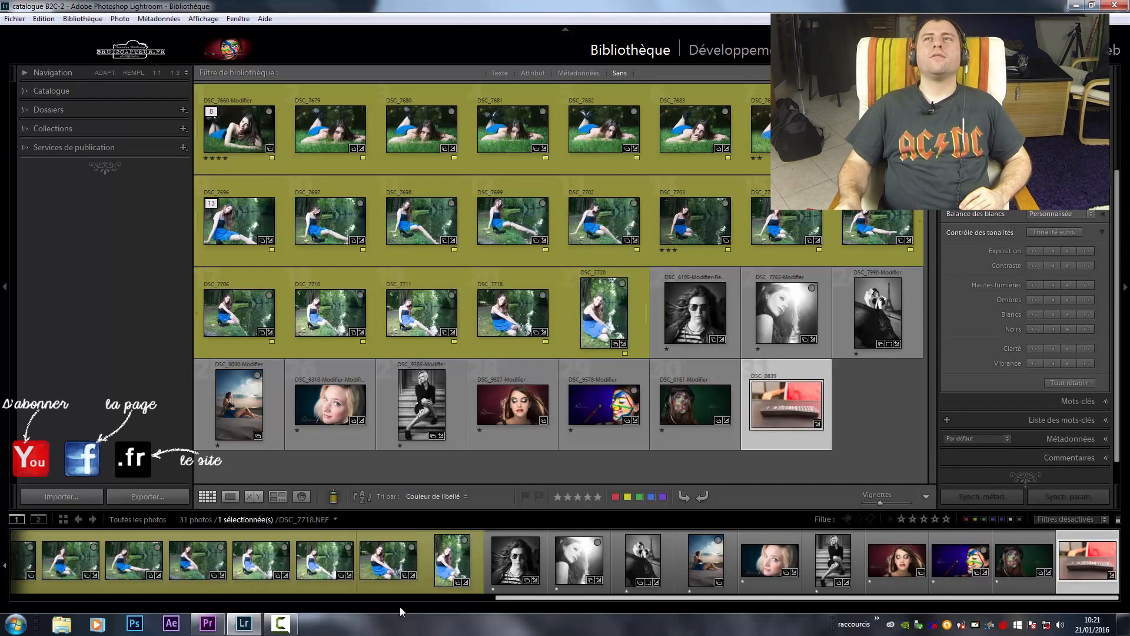
# Cancel the empty import and start a new one from the male portrait file stored on the Windows desktop.
pyautogui.click(97, 489)
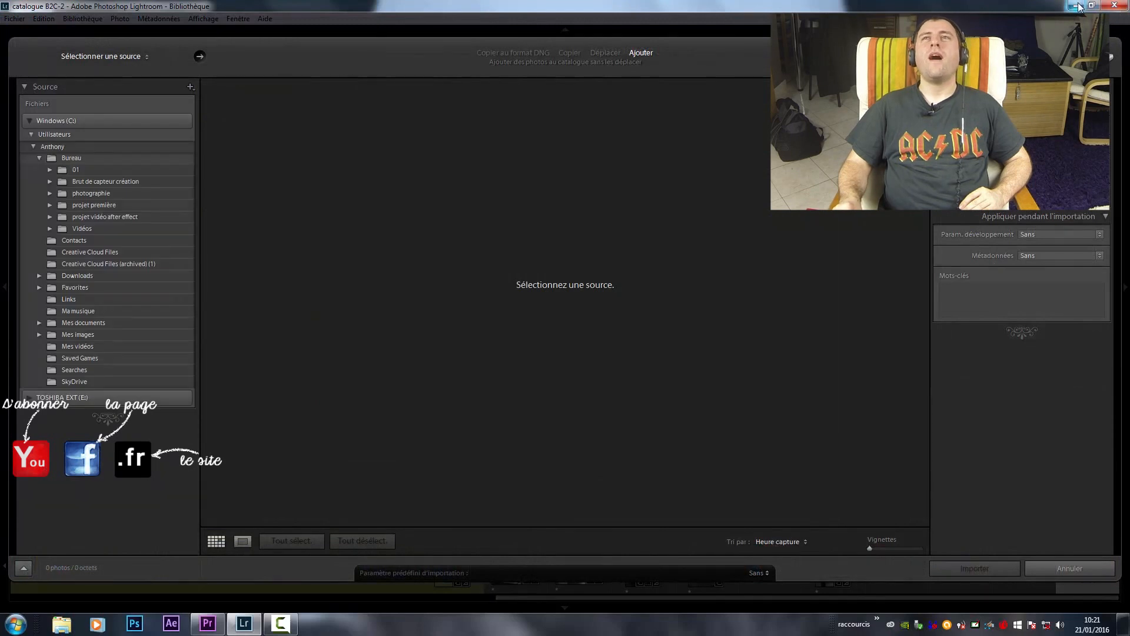
pyautogui.click(1072, 566)
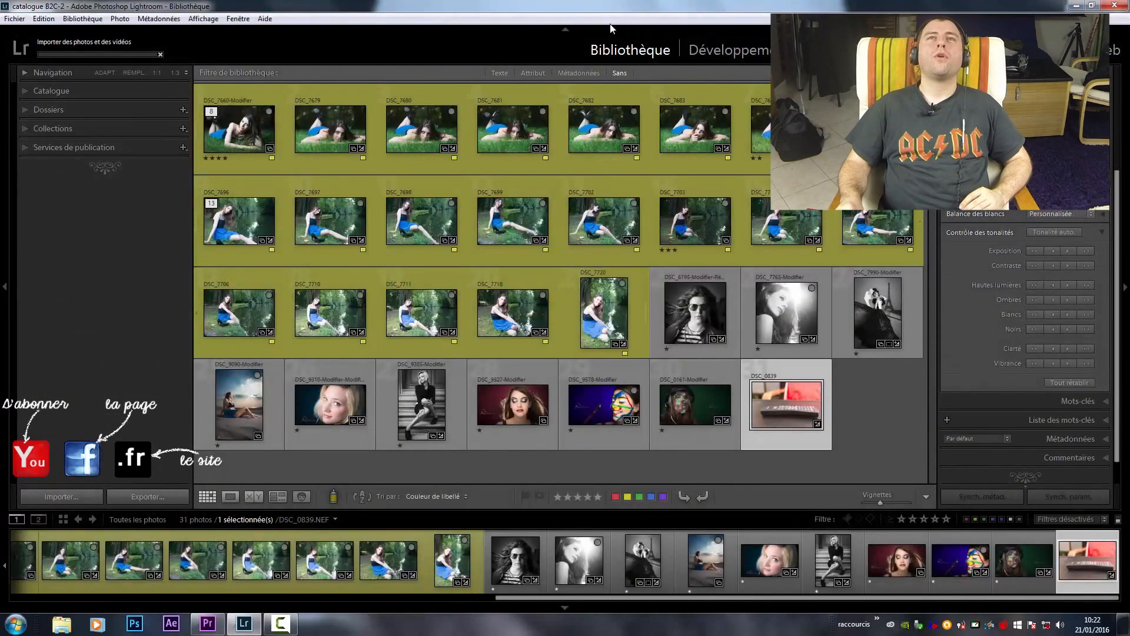
pyautogui.click(1076, 5)
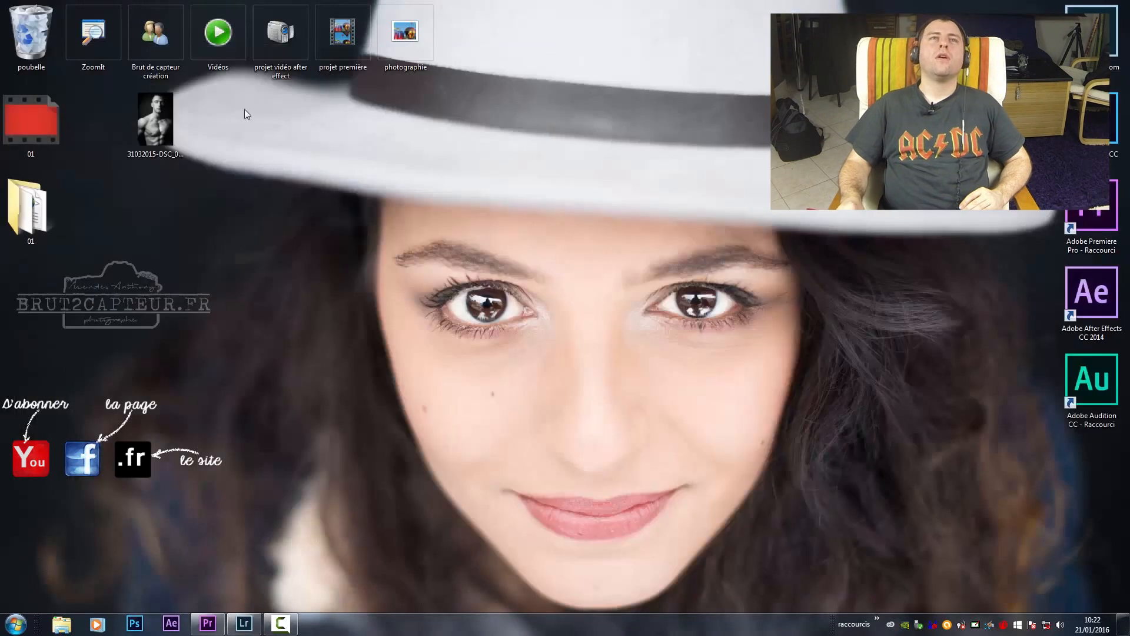
pyautogui.moveTo(139, 132); pyautogui.dragTo(361, 423)
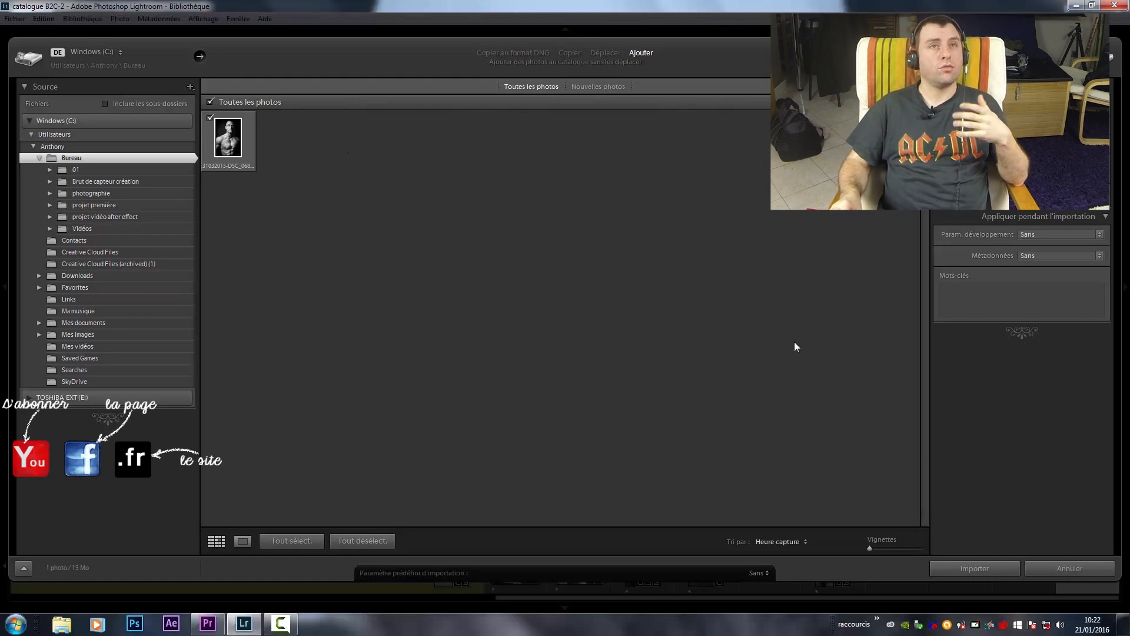
# Set the import mode to Déplacer and try the second-copy option, leaving it disabled.
pyautogui.click(614, 53)
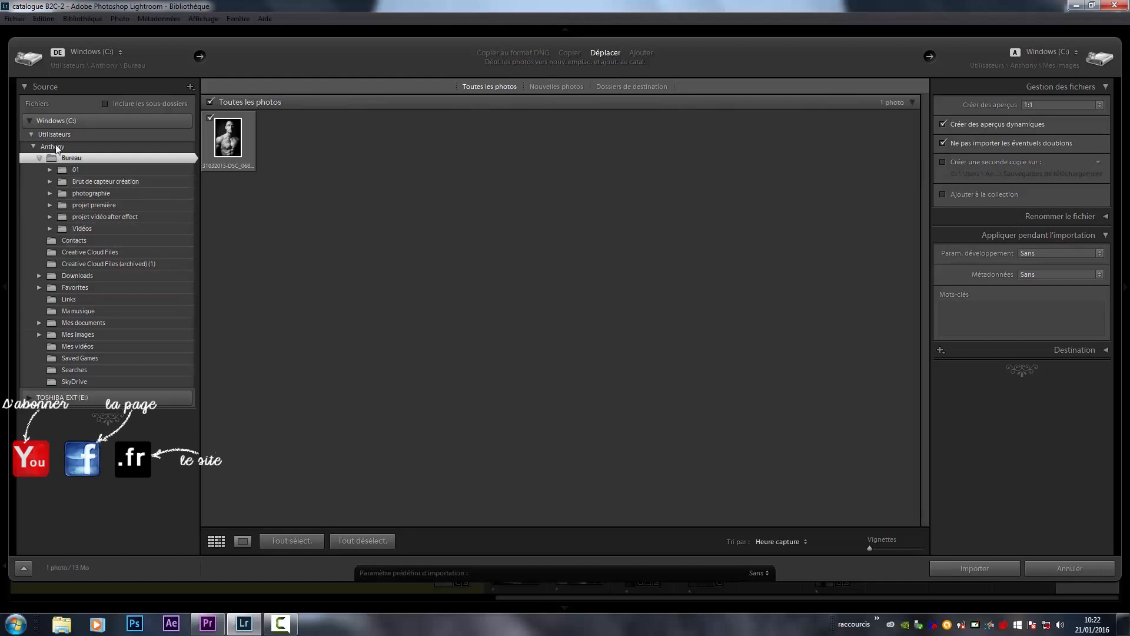
pyautogui.click(29, 120)
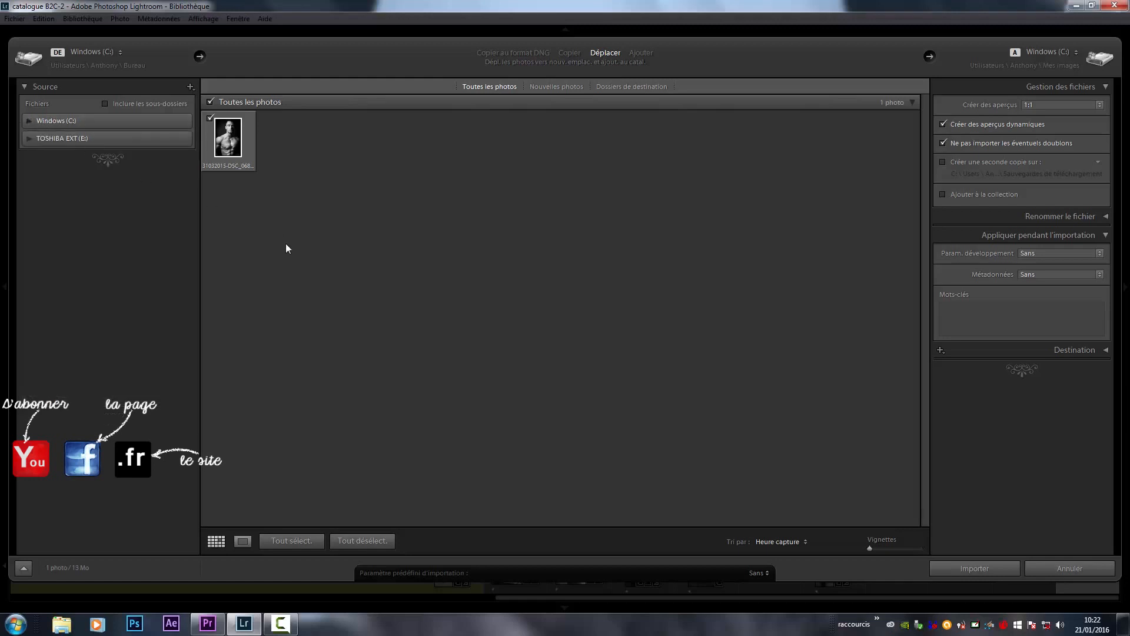
pyautogui.click(981, 163)
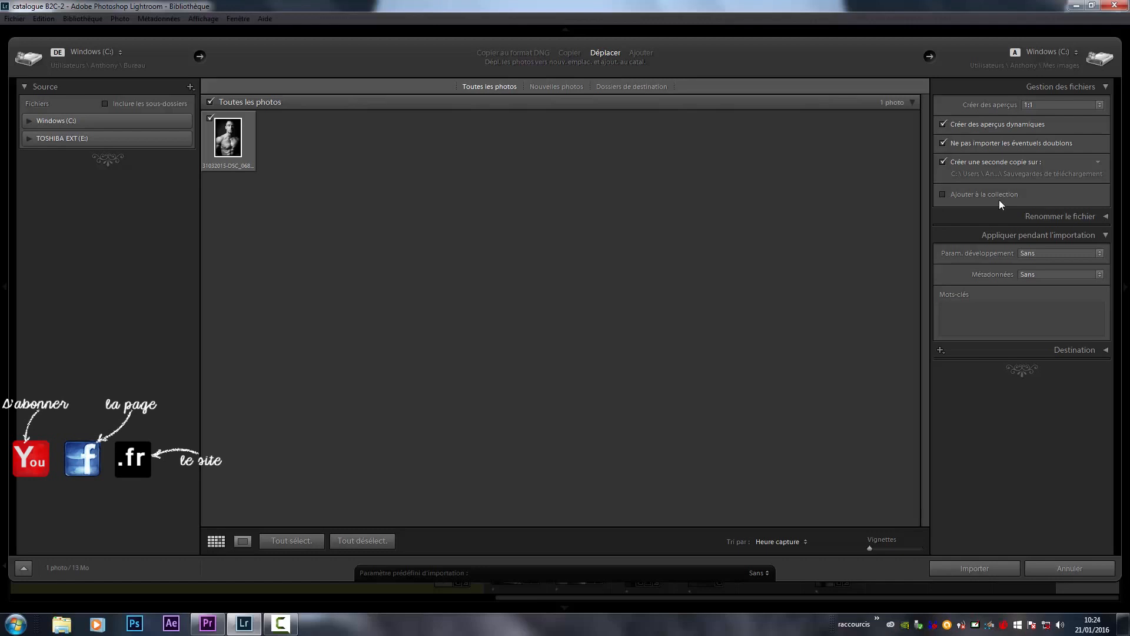
pyautogui.click(942, 161)
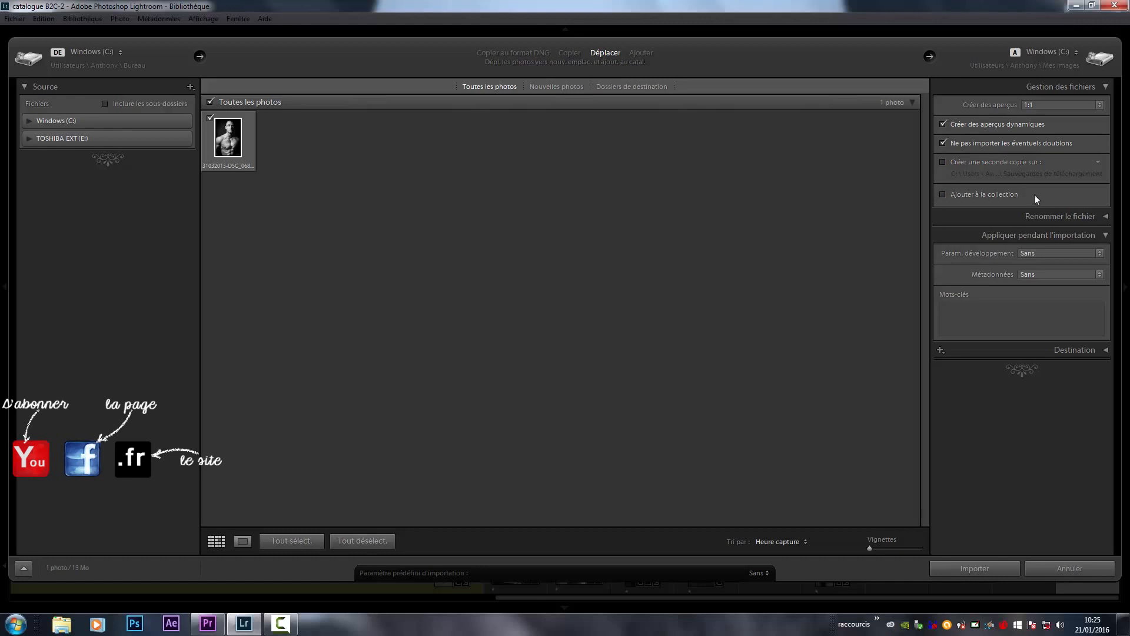
# Enable file renaming for the import and review the naming templates, keeping Date - Nom du fichier.
pyautogui.click(1058, 217)
pyautogui.click(954, 233)
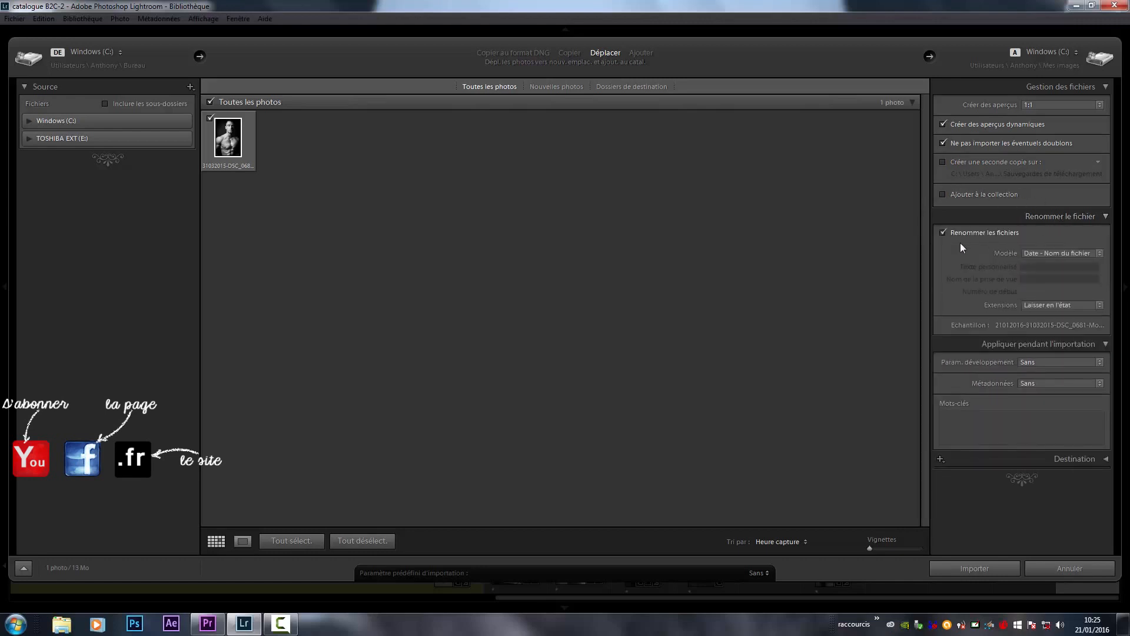
pyautogui.click(1096, 255)
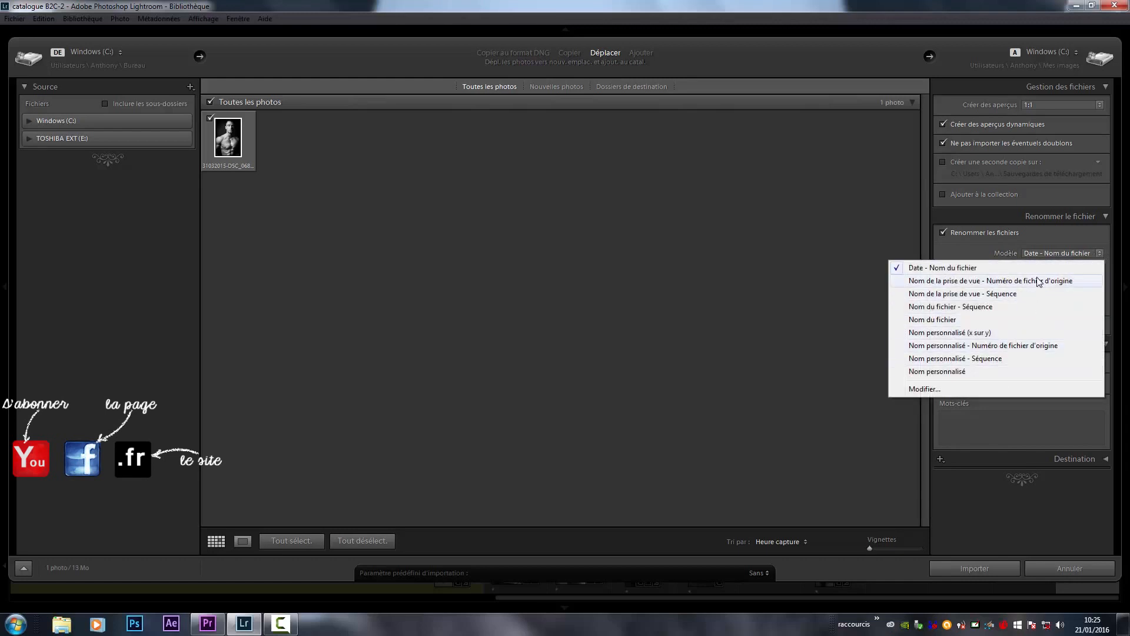
pyautogui.click(1000, 242)
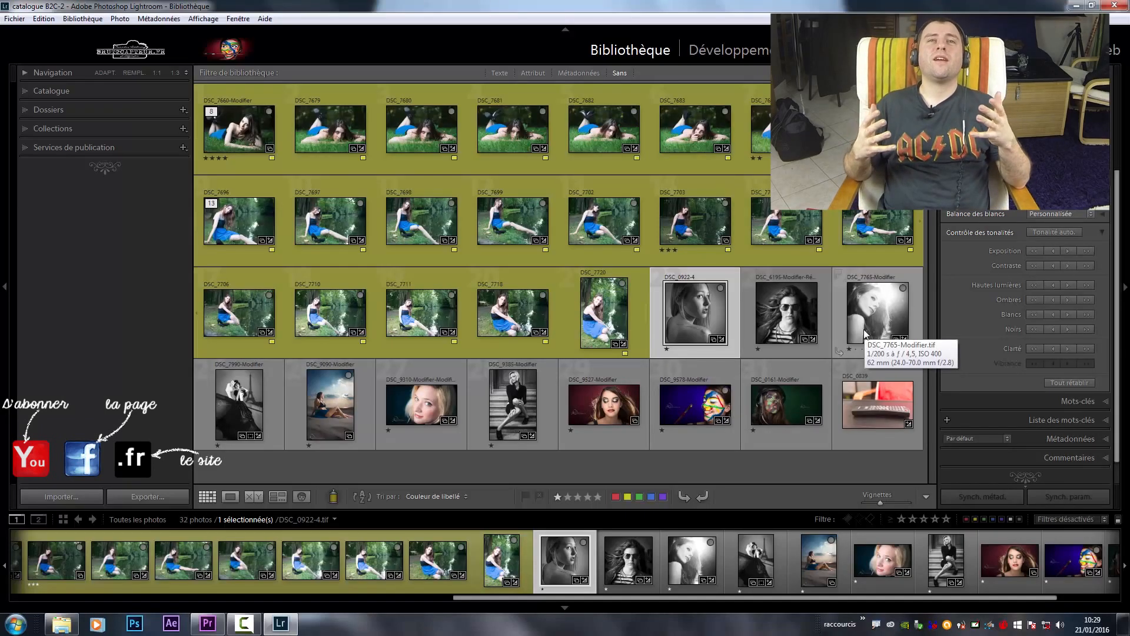
# Open DSC_7765-Modifier.tif from the library grid in loupe view, fitted to the window.
pyautogui.click(865, 333)
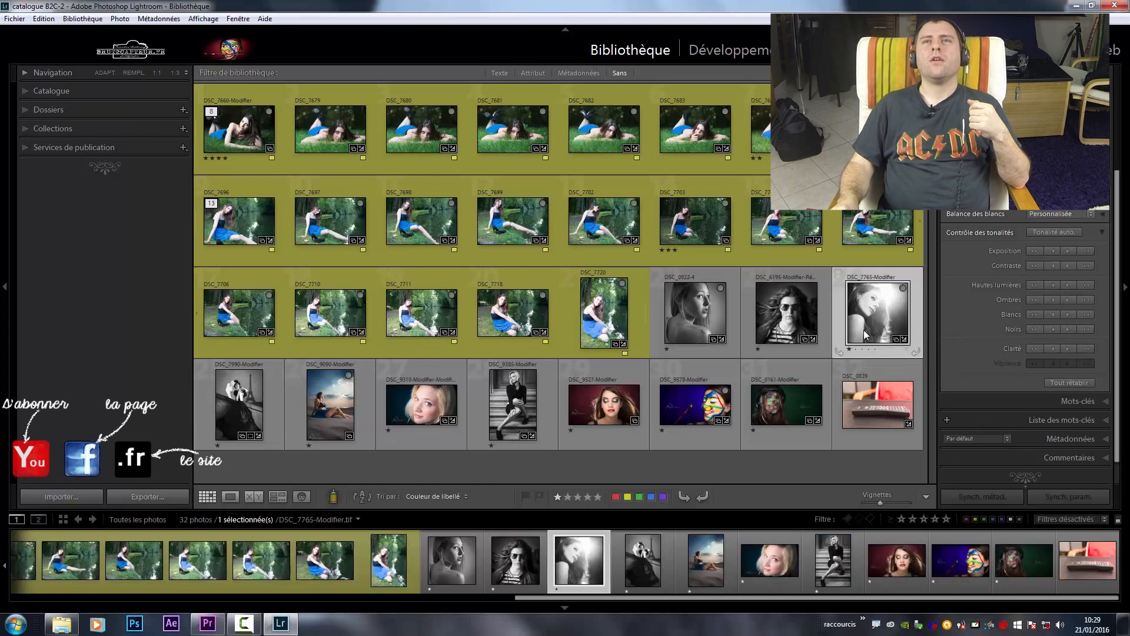
pyautogui.doubleClick(864, 333)
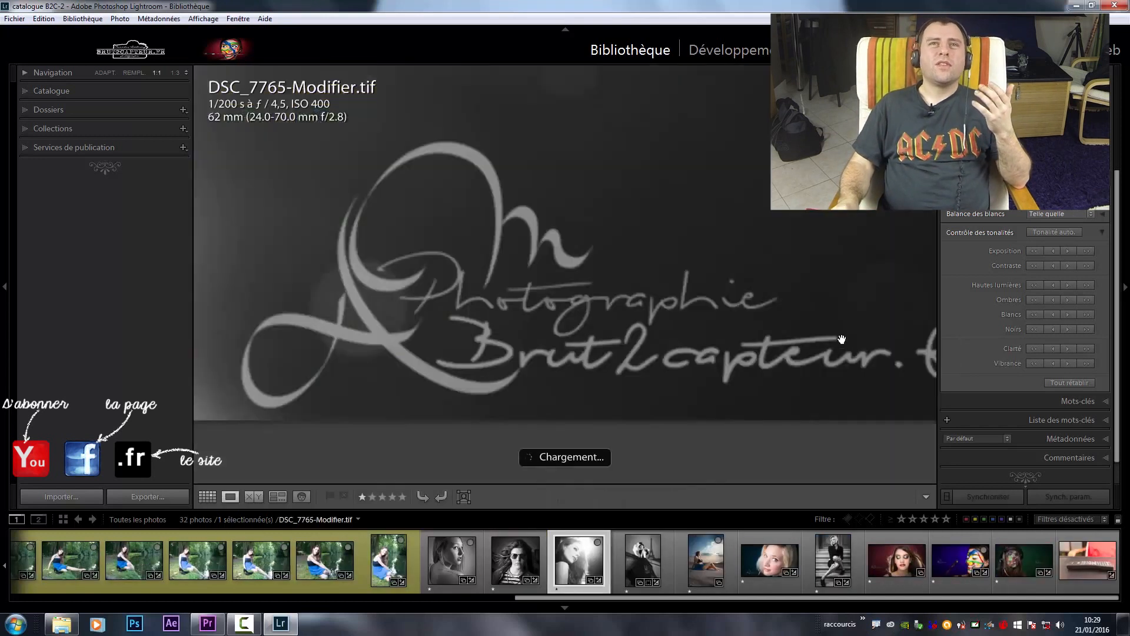
pyautogui.click(842, 339)
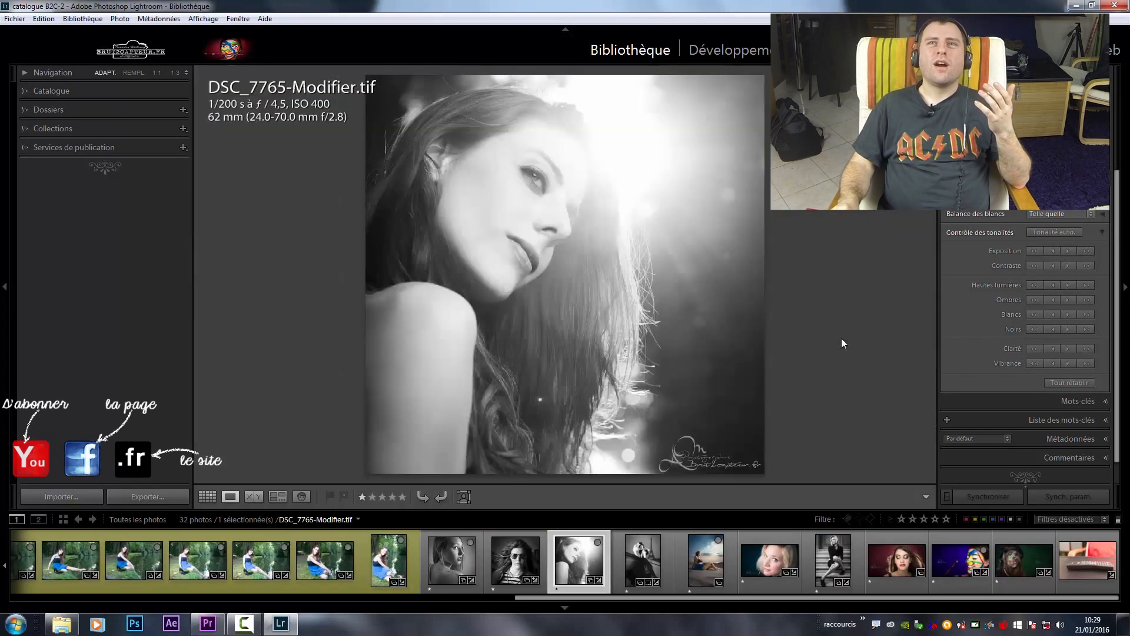
# In Windows Explorer, move the DSC_7765 shoot folder from PHOTO PRO to the desktop, and check its photo in Lightroom's Développement module.
pyautogui.click(1076, 8)
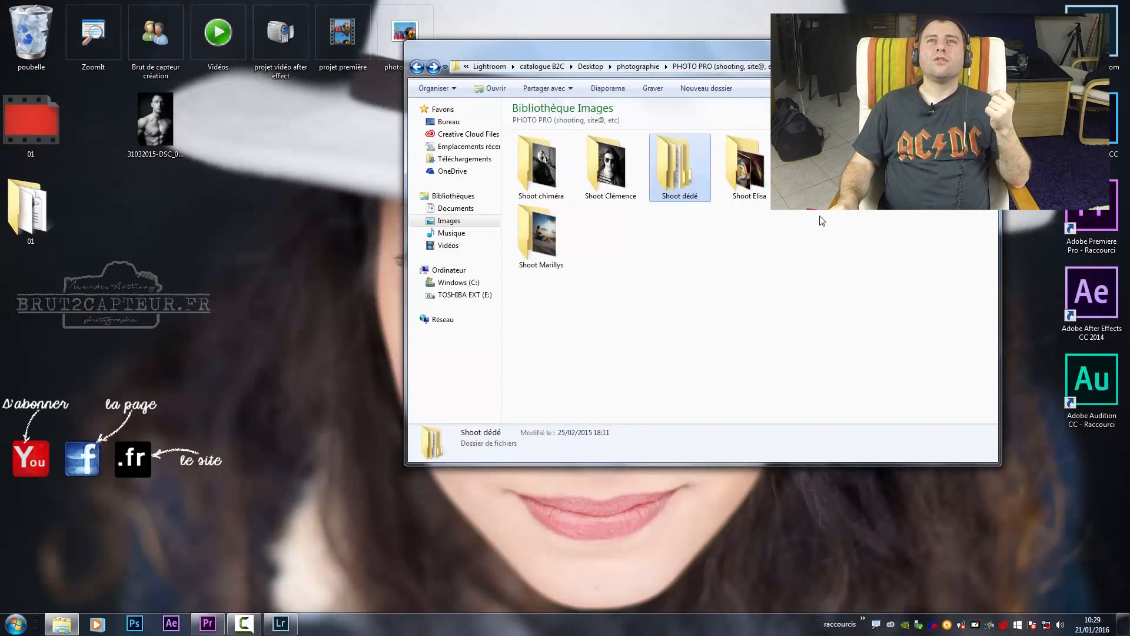
pyautogui.moveTo(818, 171); pyautogui.dragTo(312, 261)
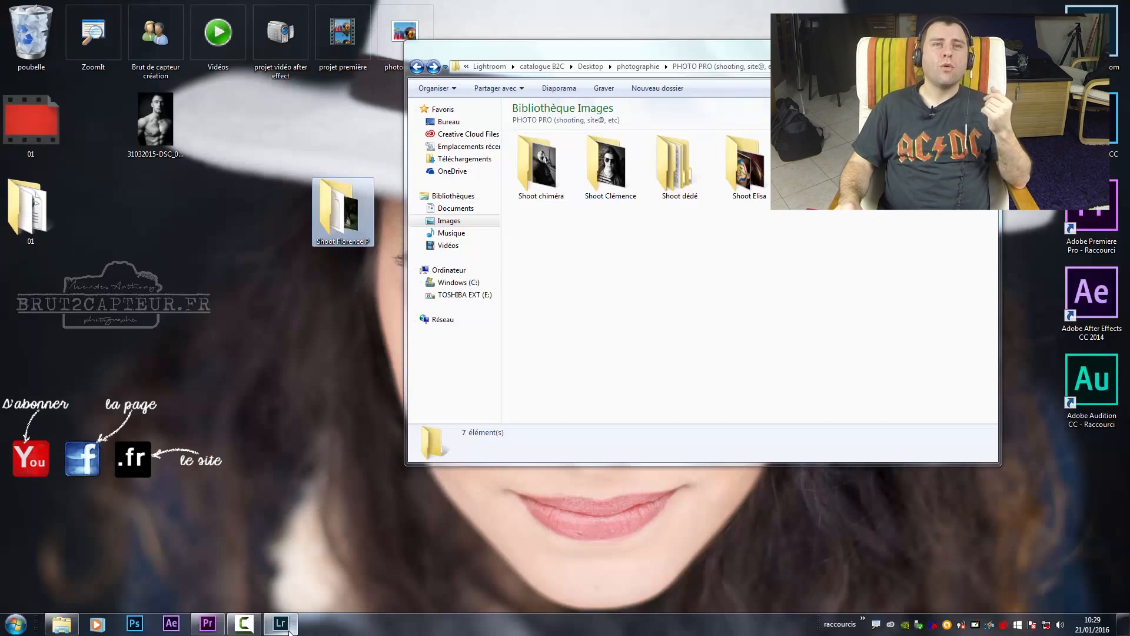
pyautogui.click(288, 629)
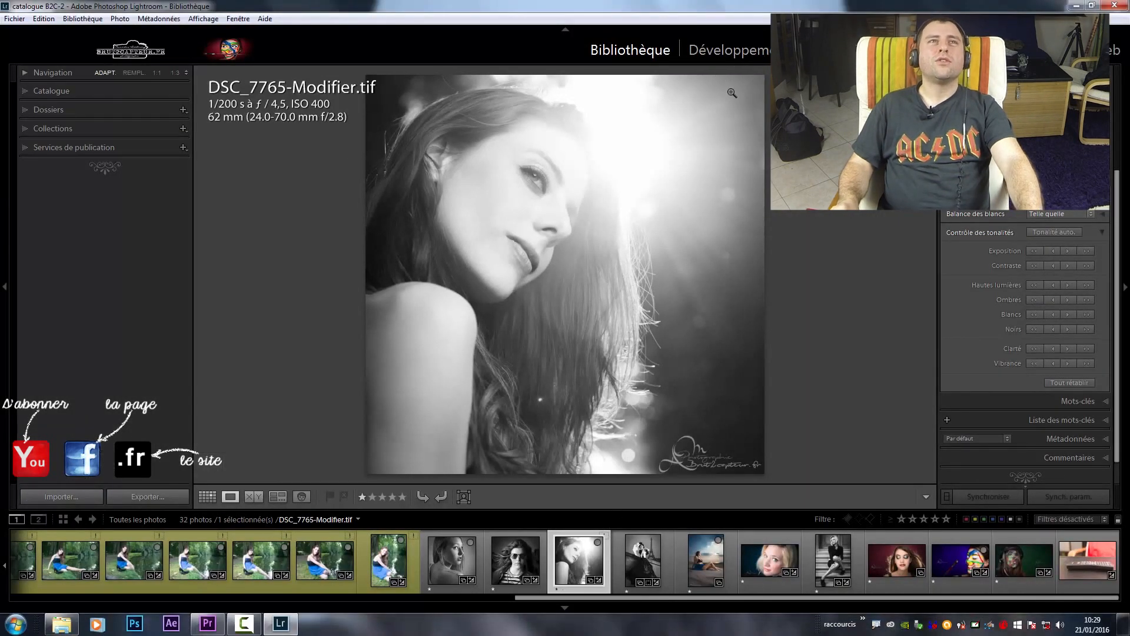
pyautogui.click(735, 54)
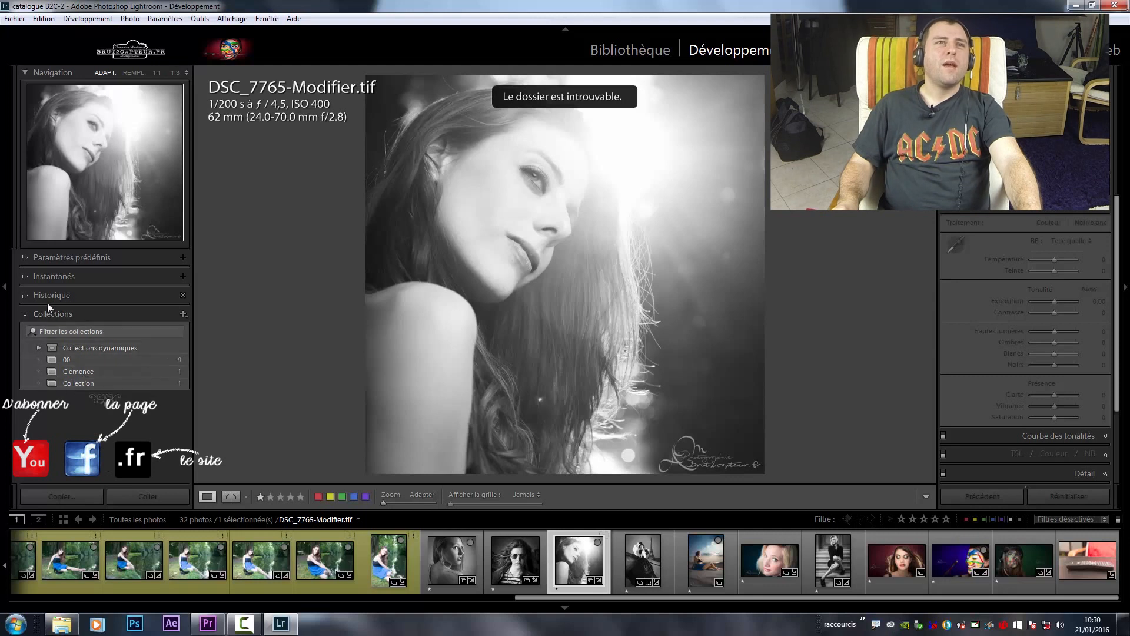
pyautogui.click(602, 58)
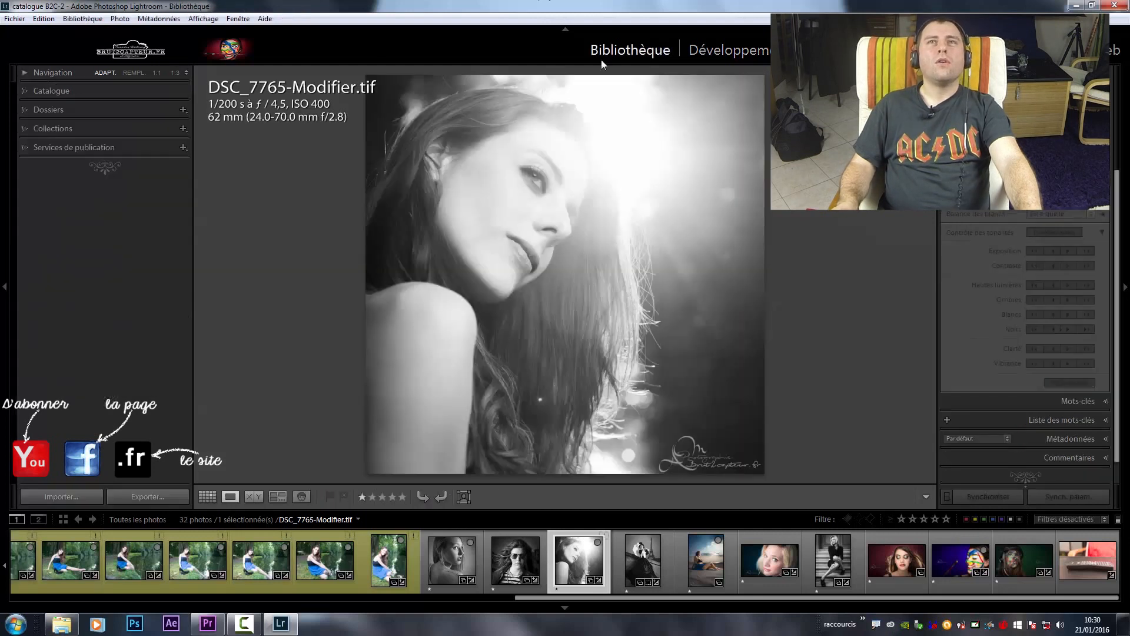
# Relink the missing shoot folder in the library's folder list to its new location in Bureau.
pyautogui.click(51, 109)
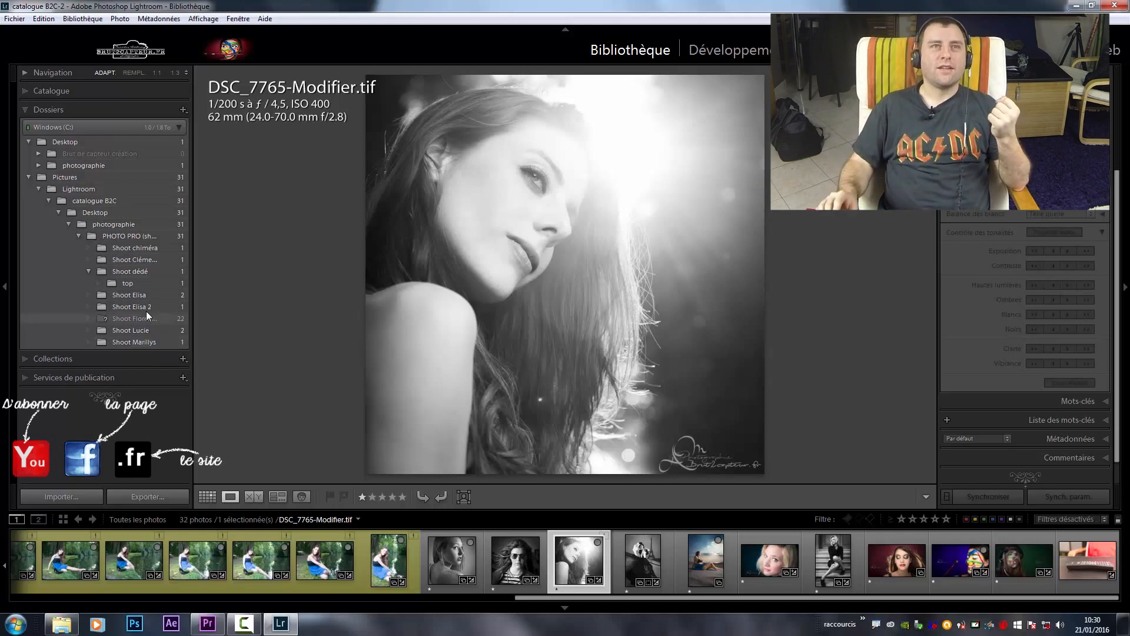
pyautogui.rightClick(139, 319)
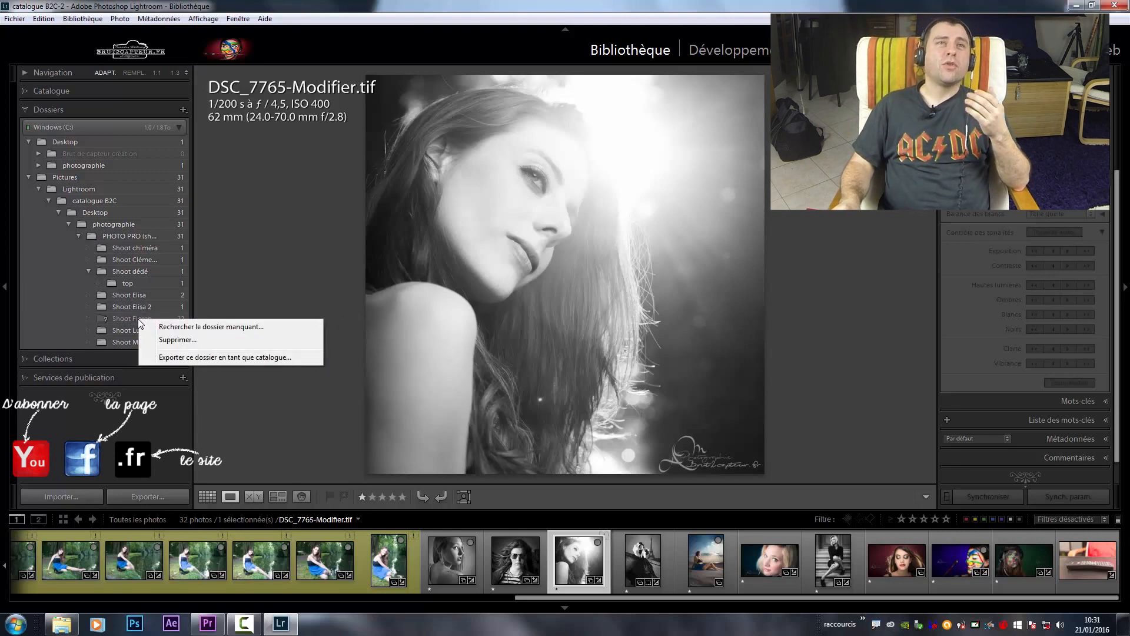
pyautogui.click(170, 328)
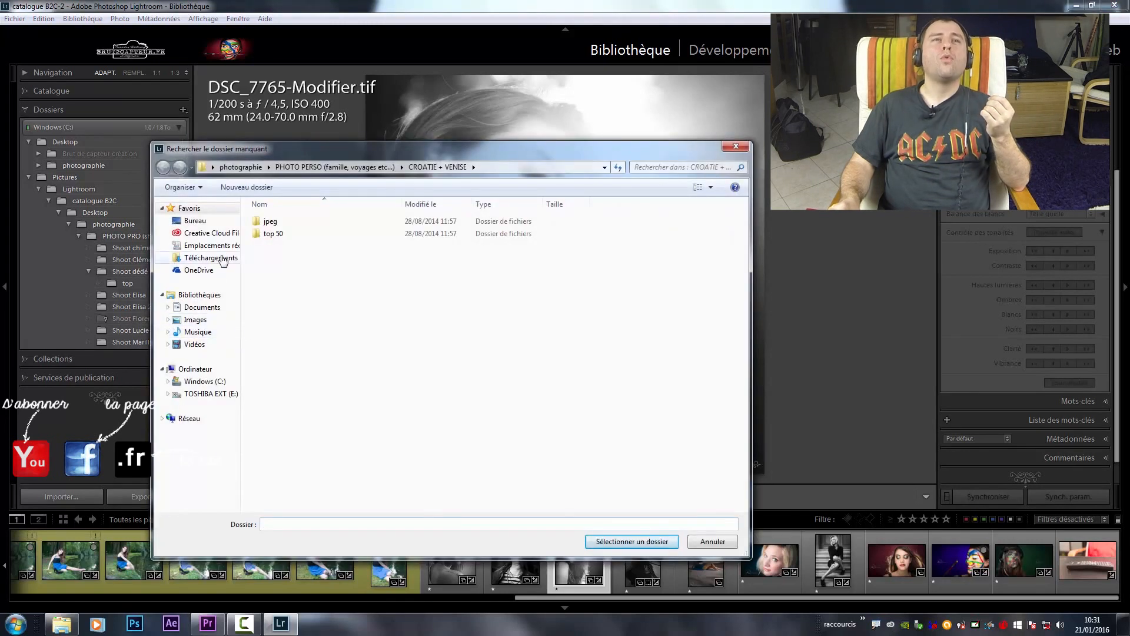
pyautogui.click(195, 221)
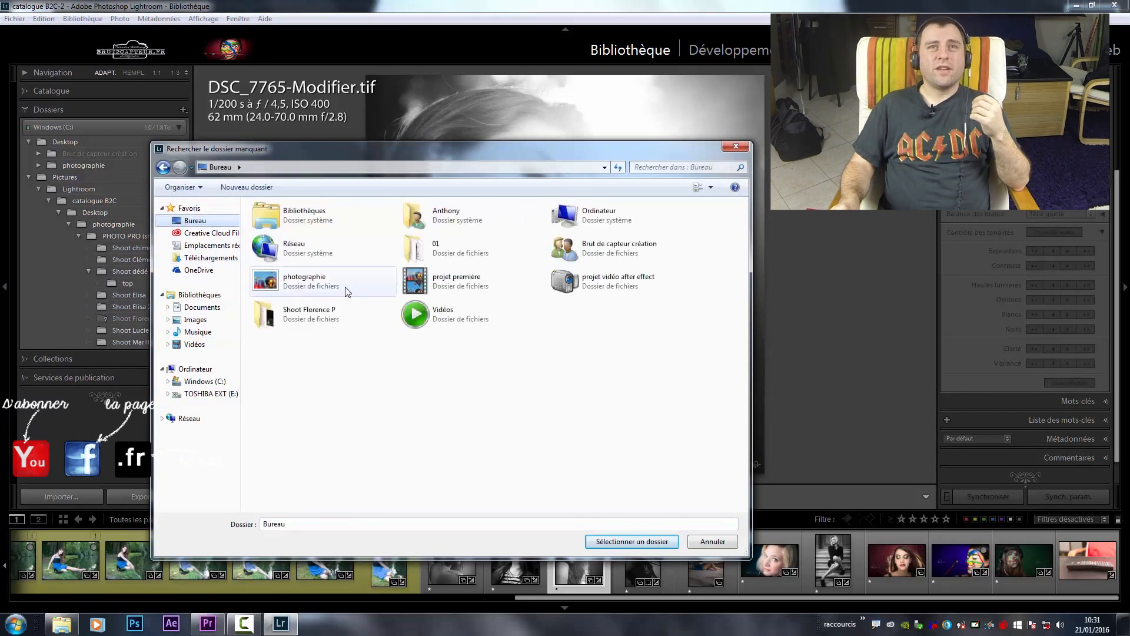
pyautogui.doubleClick(314, 318)
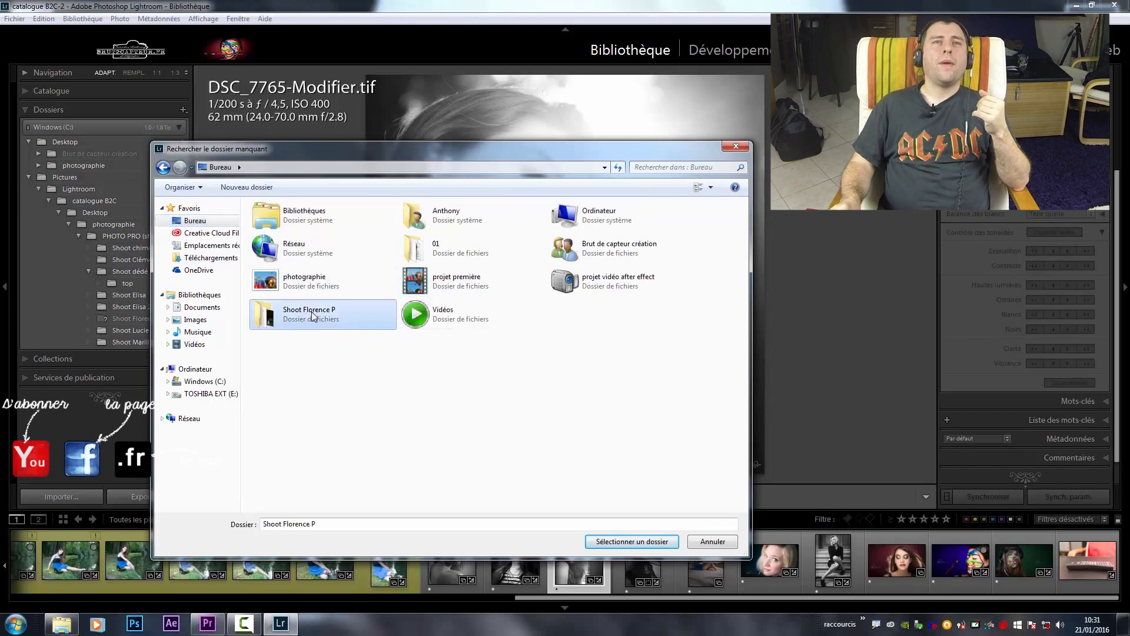
pyautogui.click(592, 542)
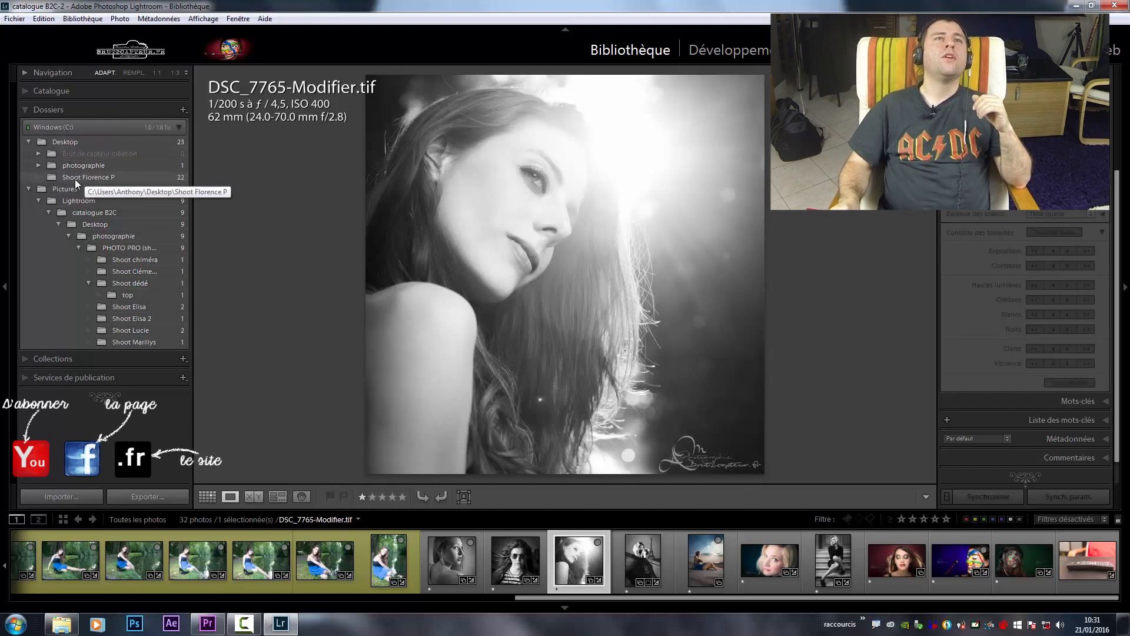
# Move the relinked shoot folder from Desktop back into PHOTO PRO within Lightroom's folder tree, and check its location in Windows Explorer.
pyautogui.click(1077, 6)
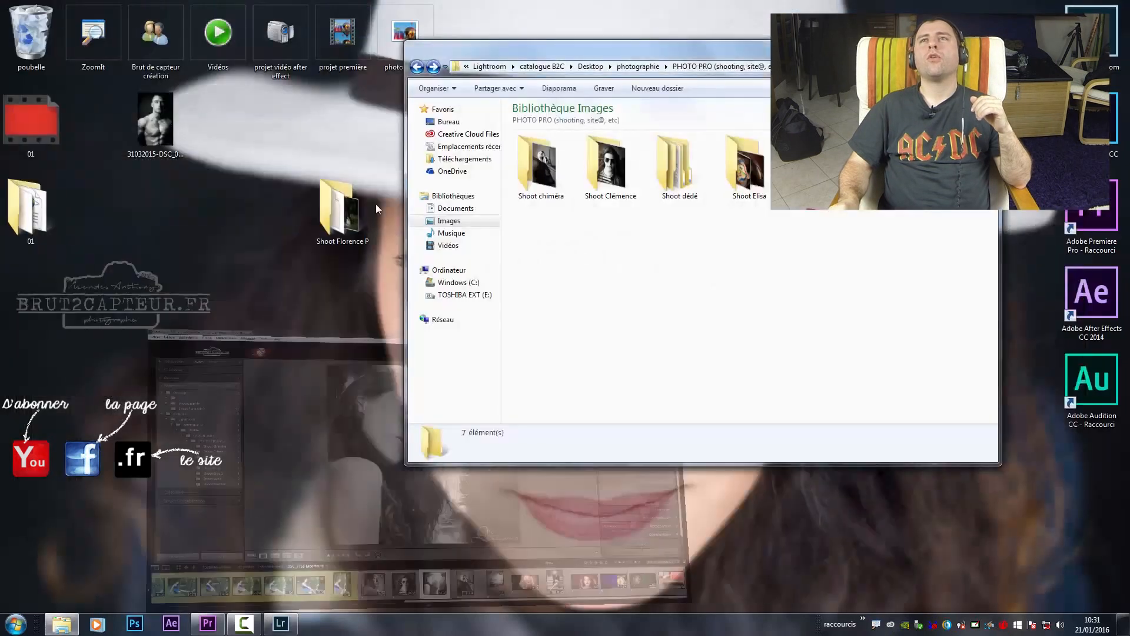
pyautogui.click(281, 623)
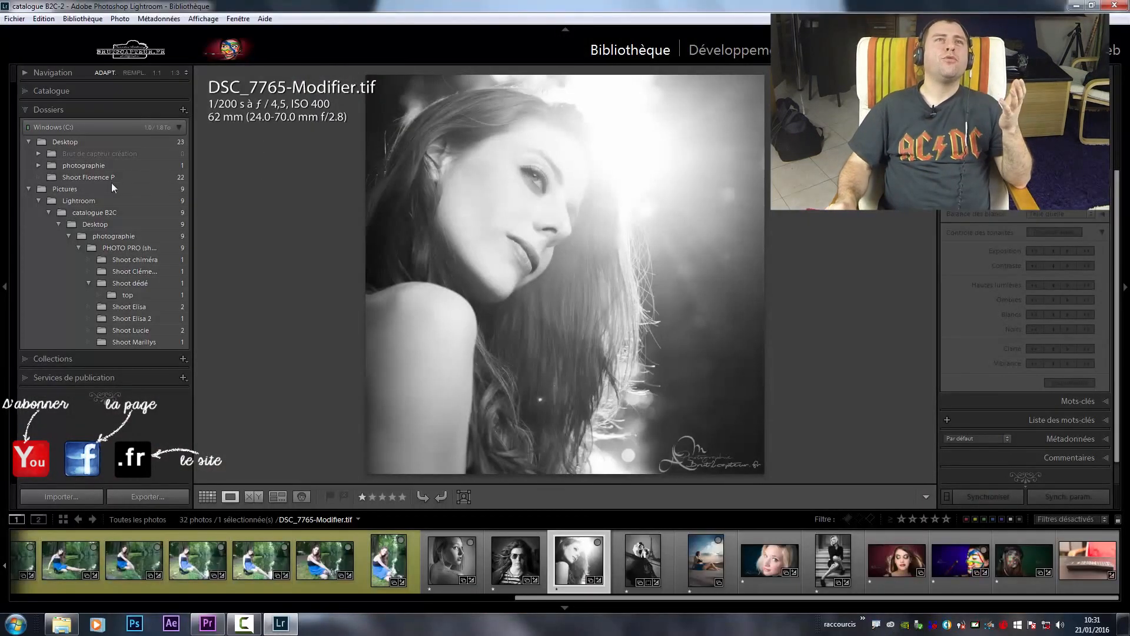
pyautogui.click(53, 179)
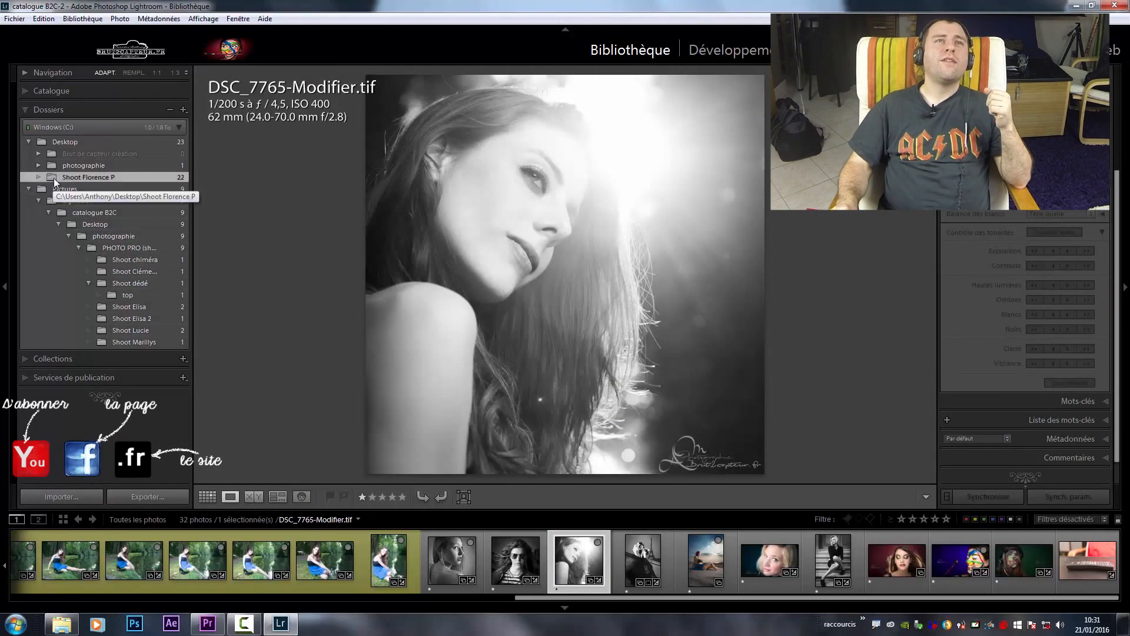
pyautogui.moveTo(168, 237); pyautogui.dragTo(131, 250)
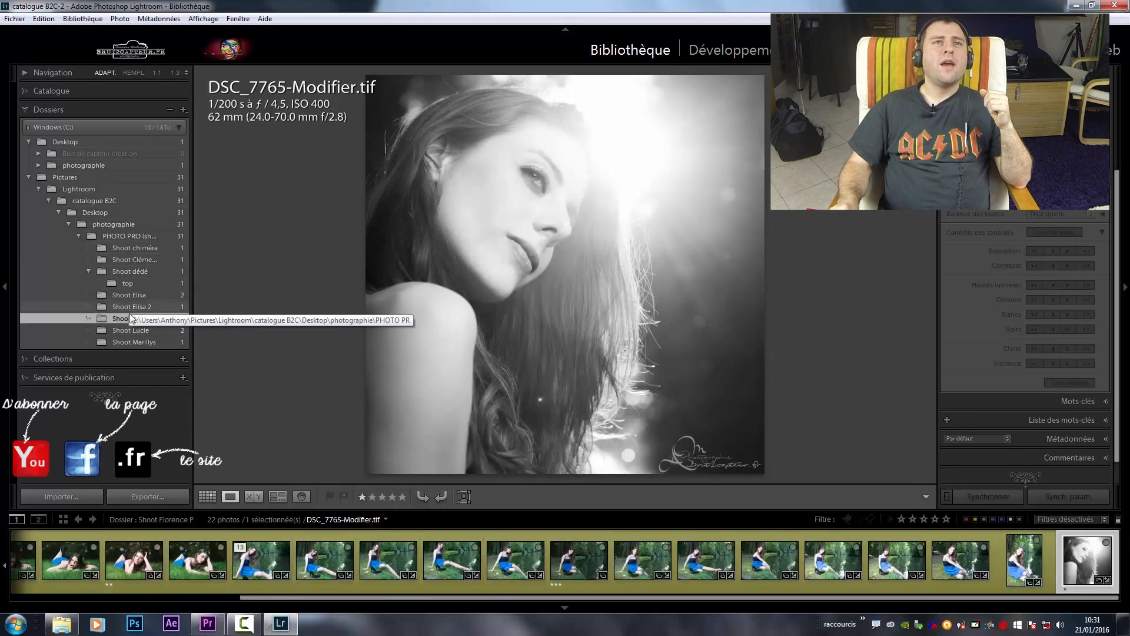
pyautogui.click(1072, 6)
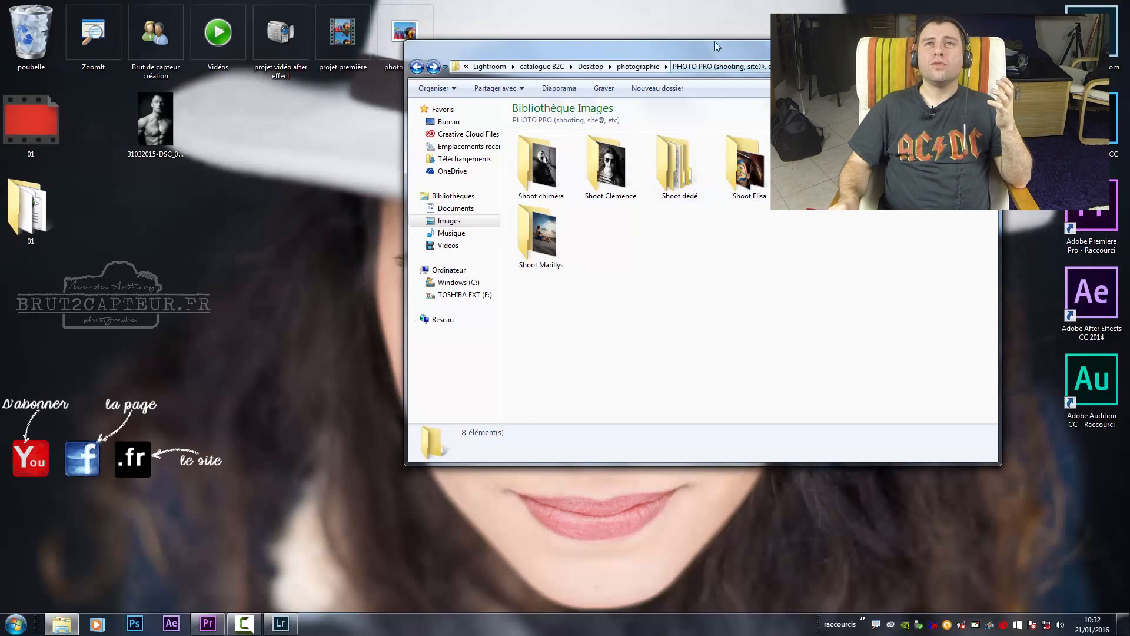
pyautogui.moveTo(715, 50); pyautogui.dragTo(761, 49)
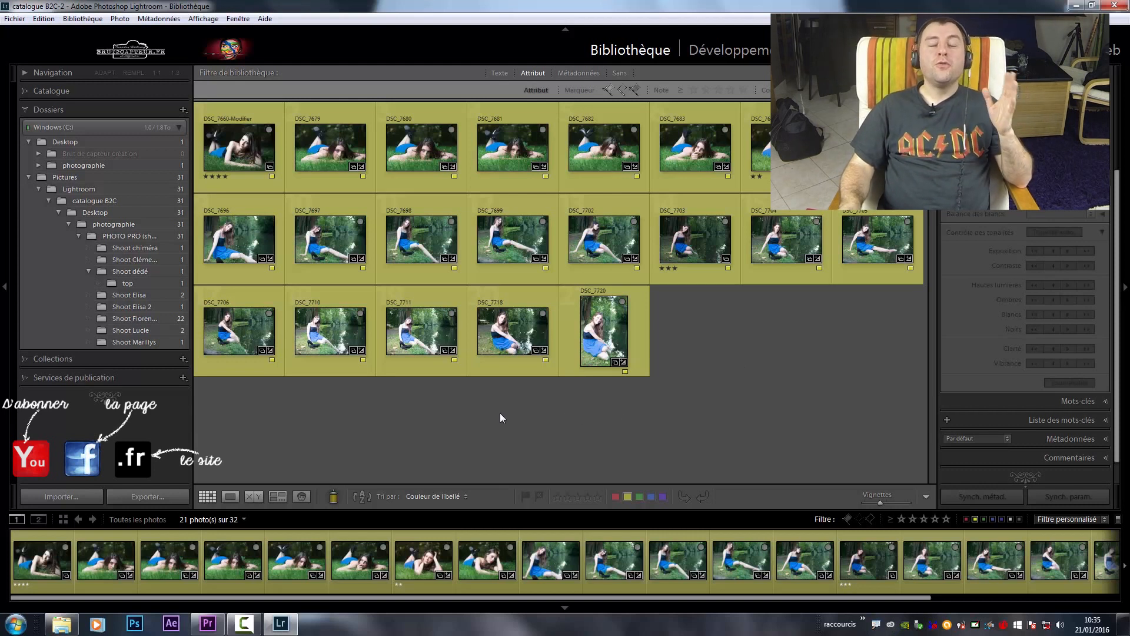
# Undo the last change and rotate DSC_7660-Modifier clockwise to landscape orientation.
pyautogui.hotkey('ctrl', 'z')
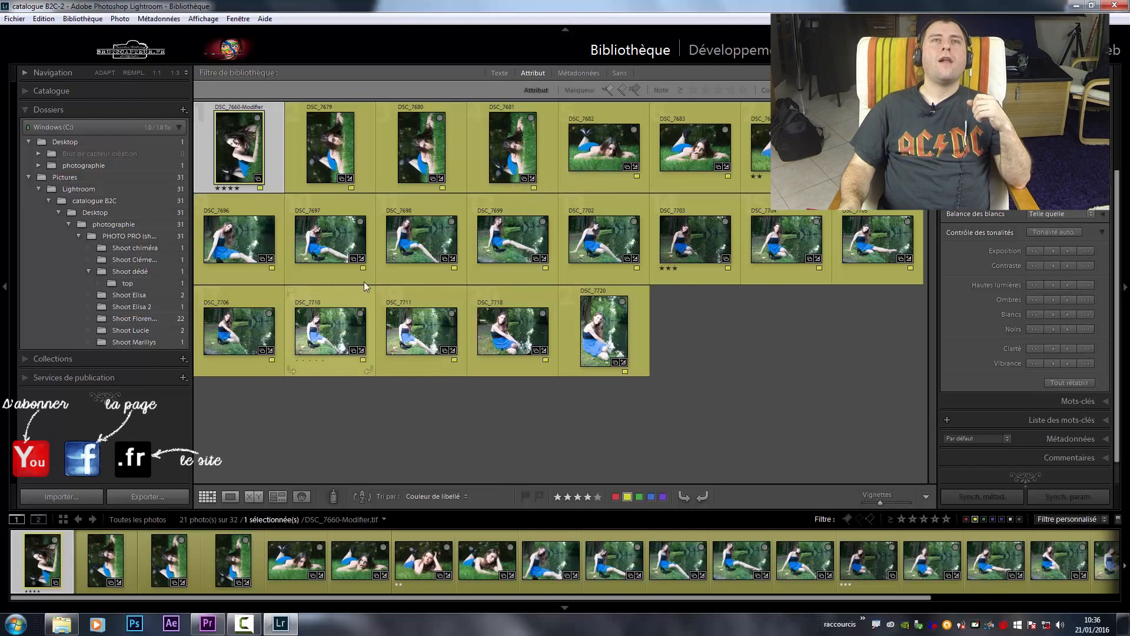
pyautogui.rightClick(268, 162)
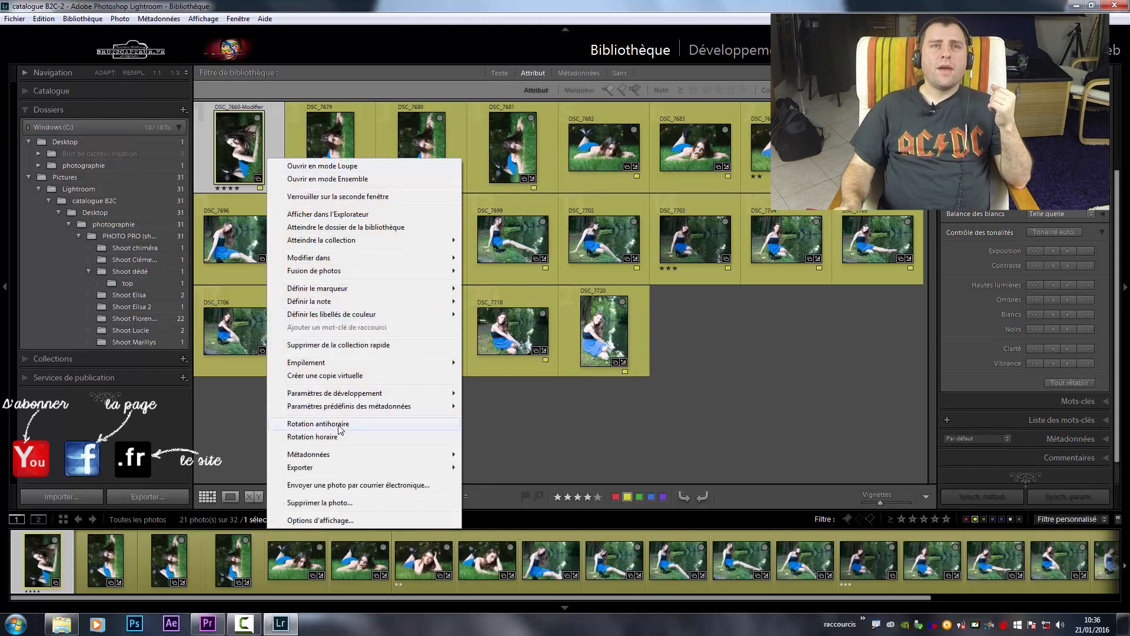
pyautogui.moveTo(354, 407)
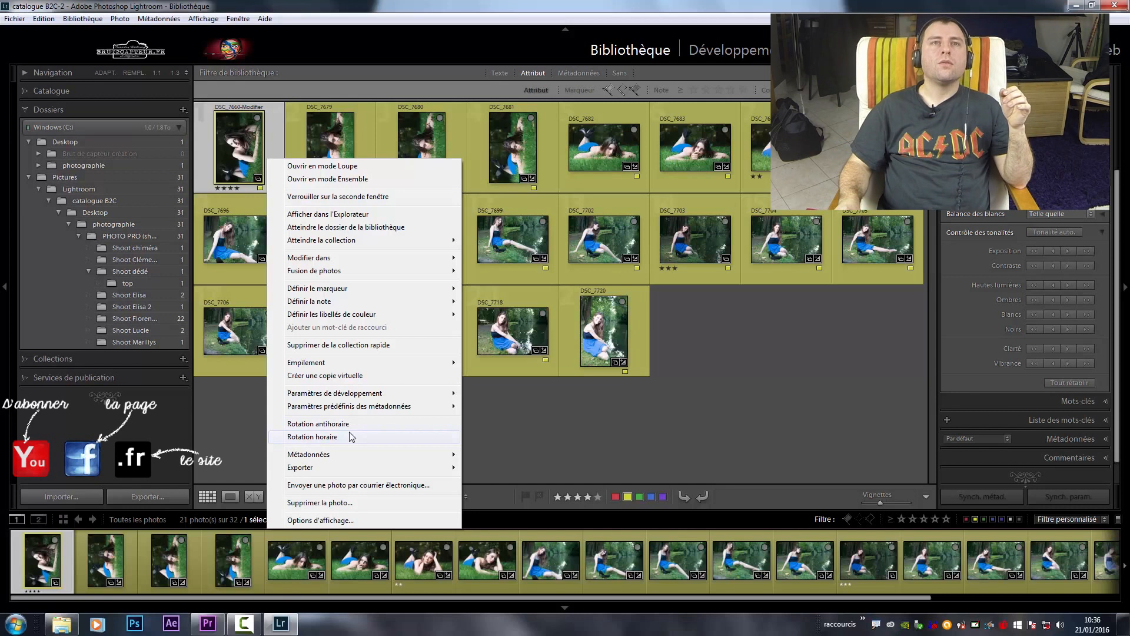
pyautogui.click(349, 434)
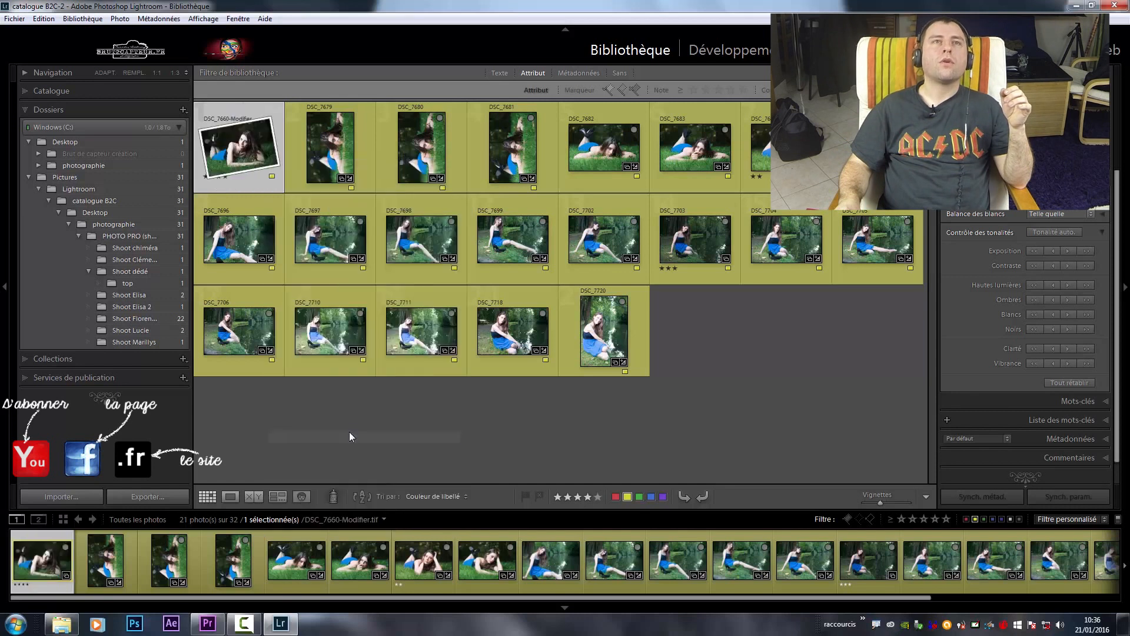
# Review the rotation commands for DSC_7679 and rotate that photo until it is upright in landscape orientation.
pyautogui.click(328, 192)
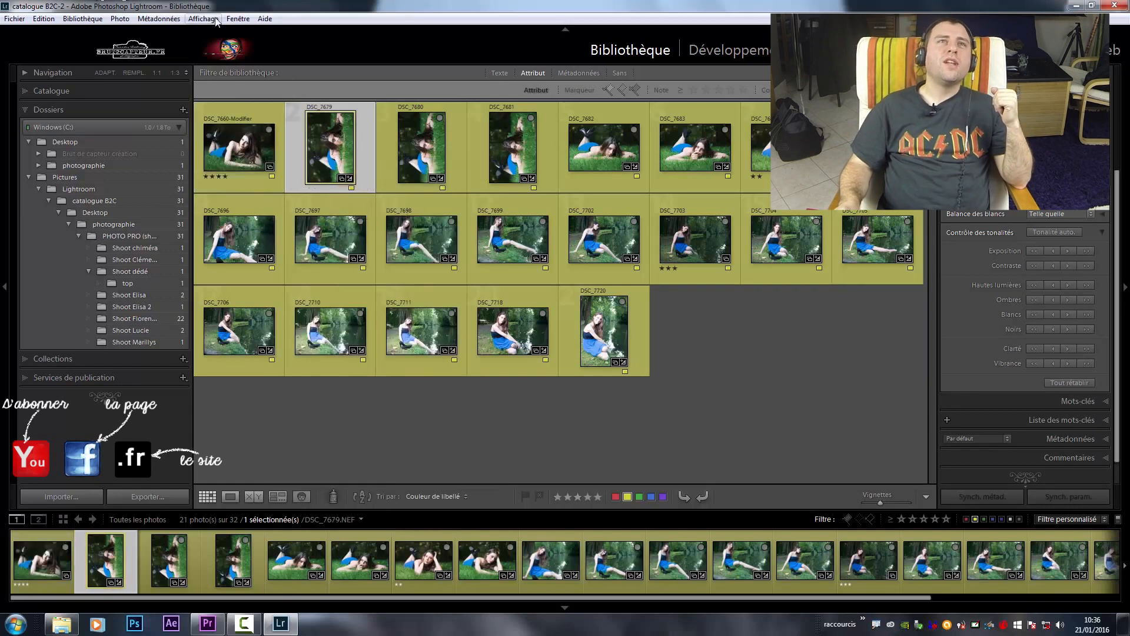
pyautogui.click(235, 20)
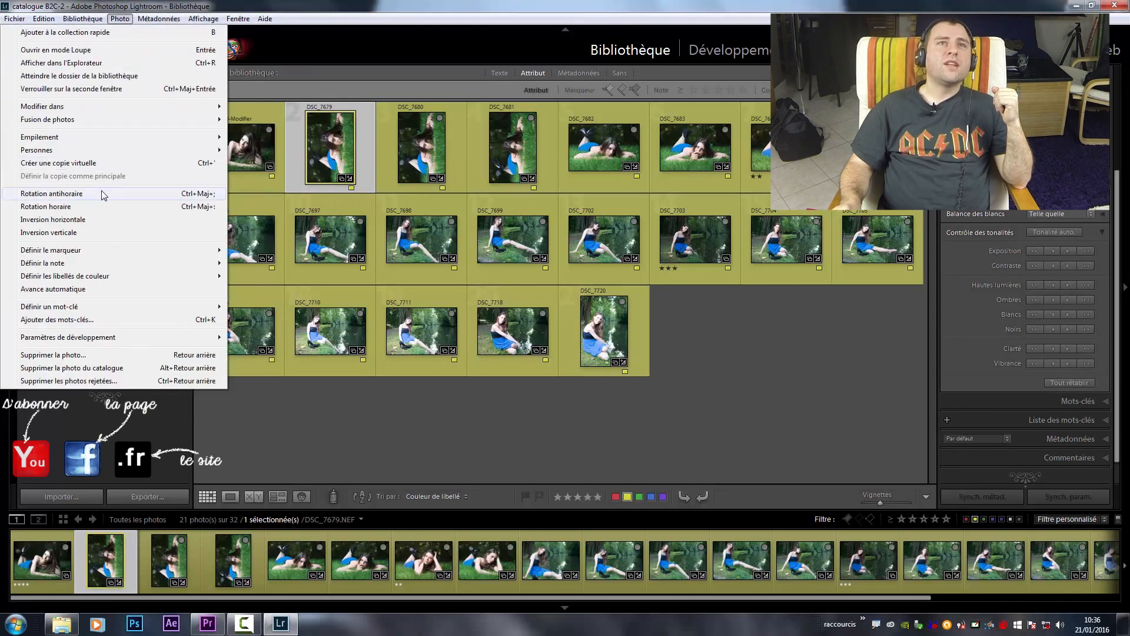
pyautogui.click(721, 328)
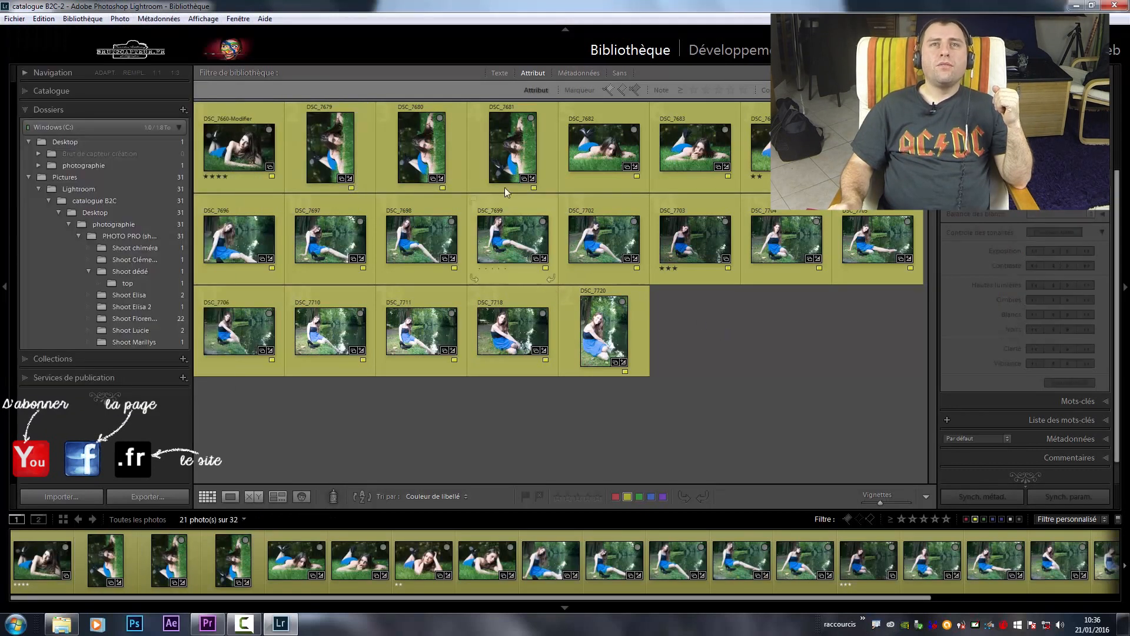
pyautogui.click(358, 142)
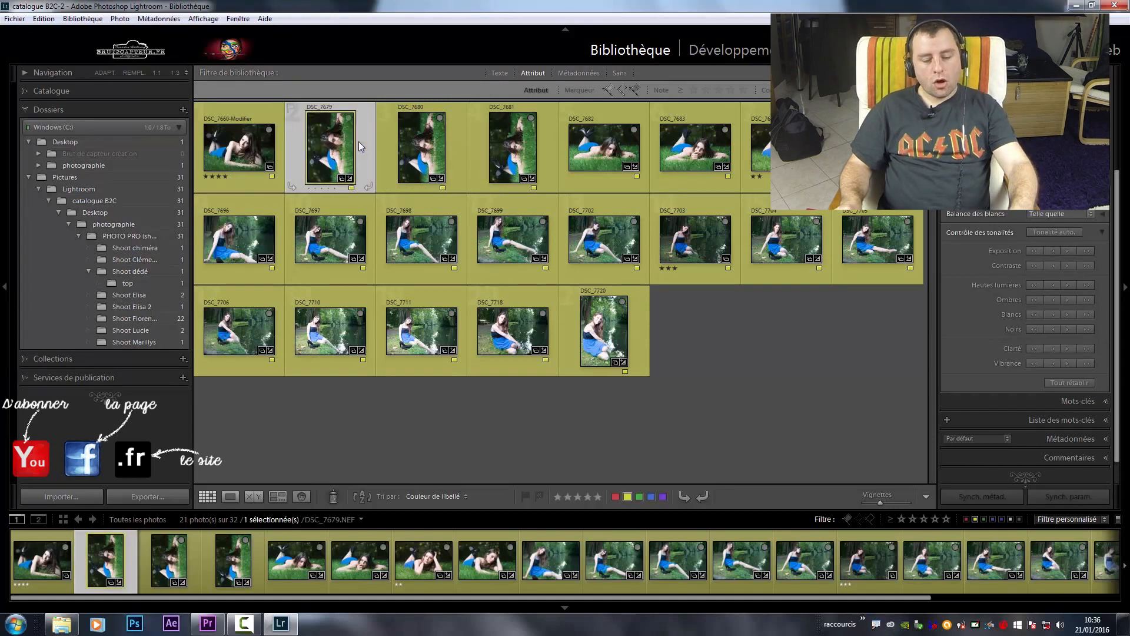
pyautogui.hotkey('ctrl', ']')
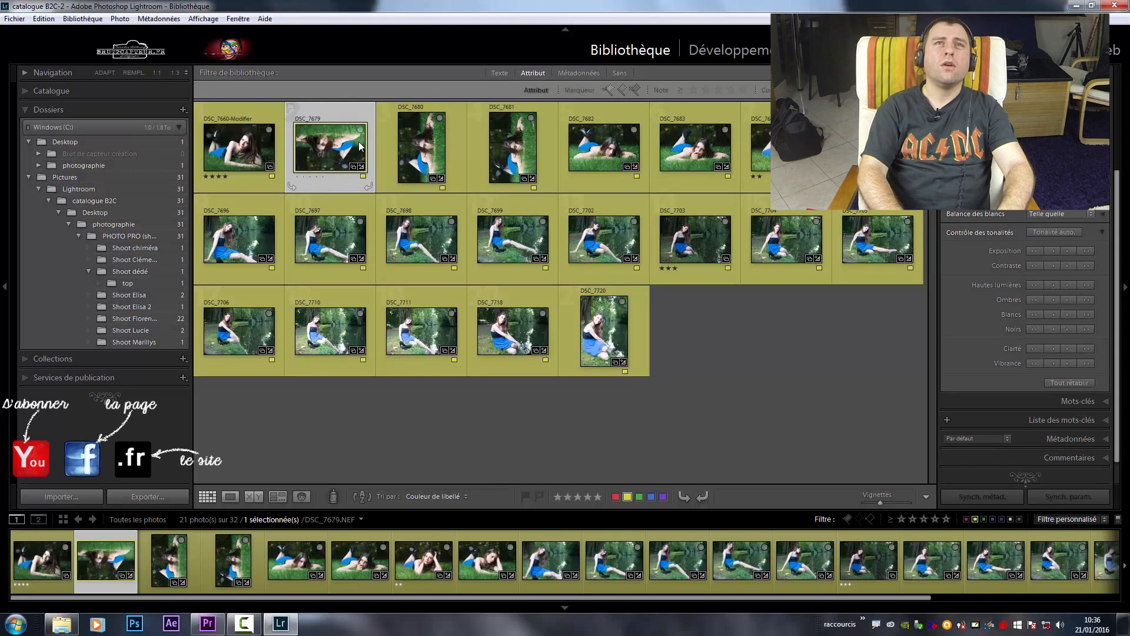
pyautogui.hotkey('ctrl', ']')
pyautogui.hotkey('ctrl', ']')
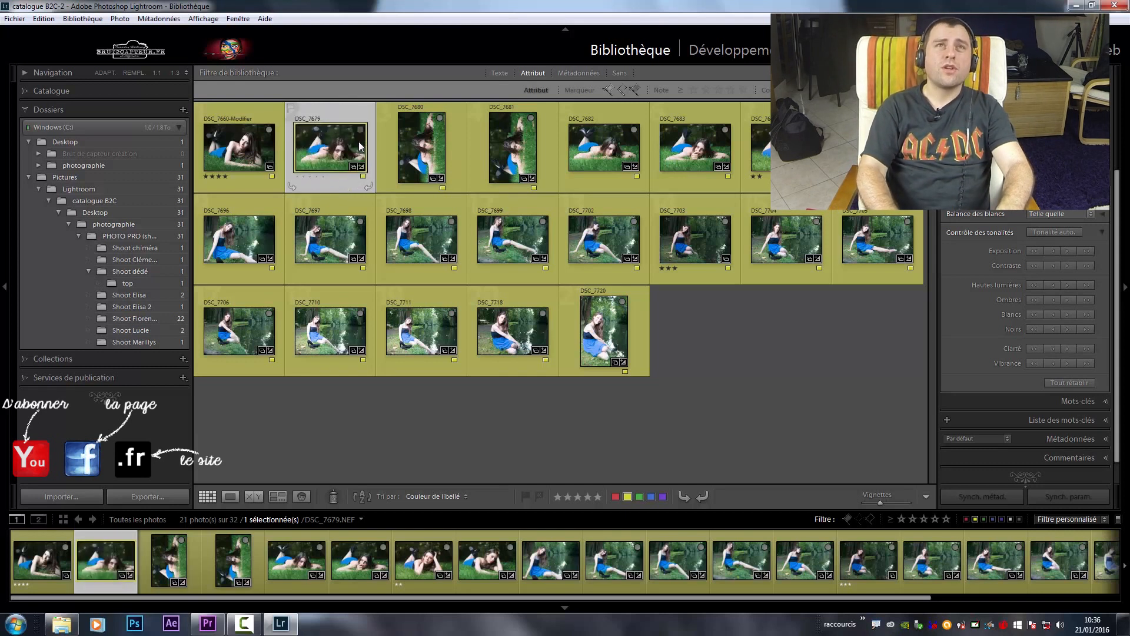
pyautogui.hotkey('ctrl', ']')
pyautogui.hotkey('ctrl', ']')
pyautogui.hotkey('ctrl', ']')
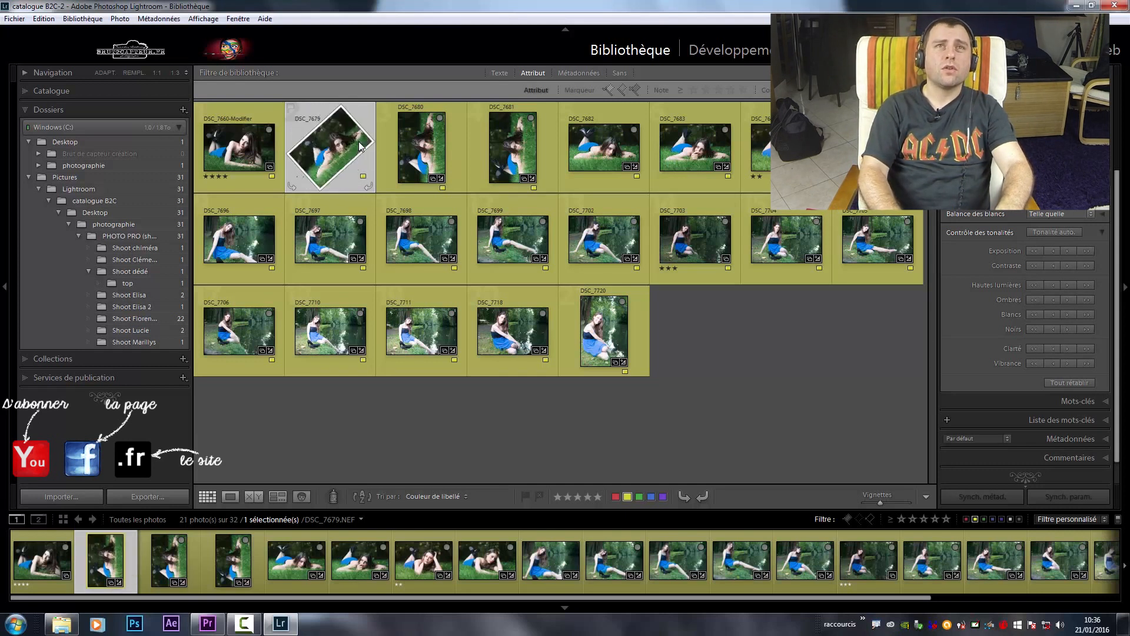
pyautogui.hotkey('ctrl', ']')
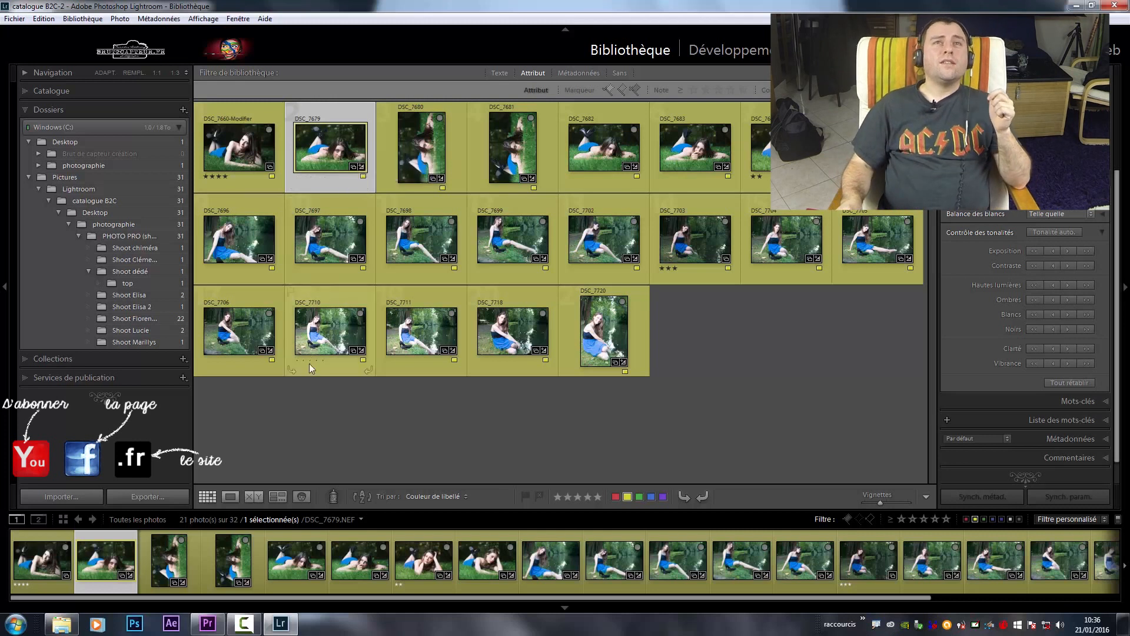
# Use the Painter set to Rotation antihoraire to turn DSC_7680 and DSC_7681 to landscape orientation.
pyautogui.click(333, 495)
pyautogui.click(334, 496)
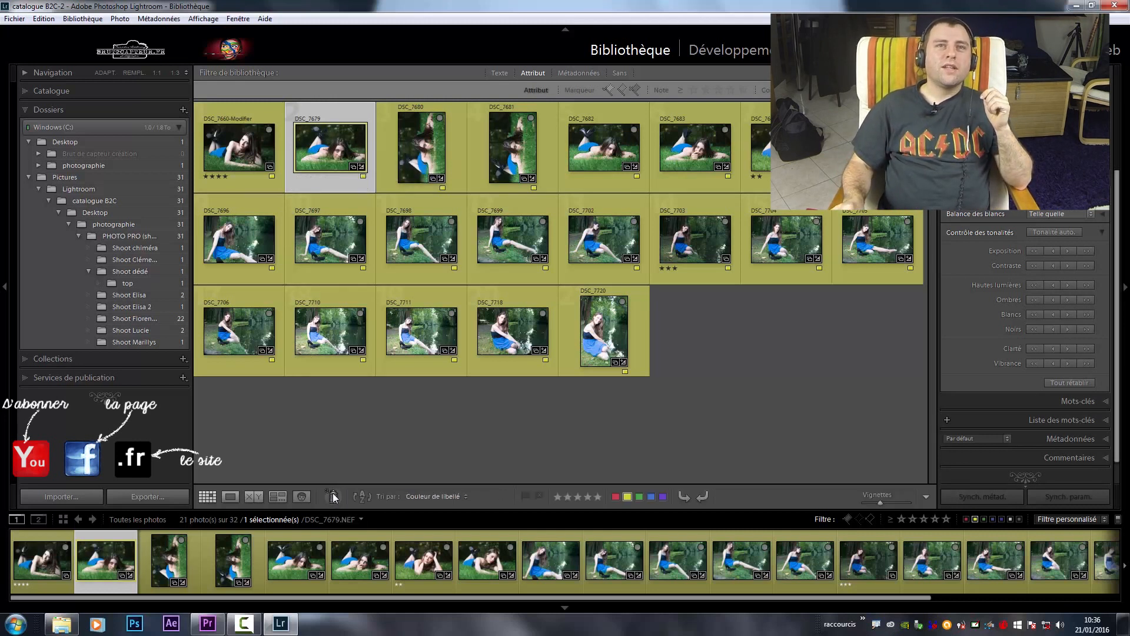
pyautogui.click(331, 500)
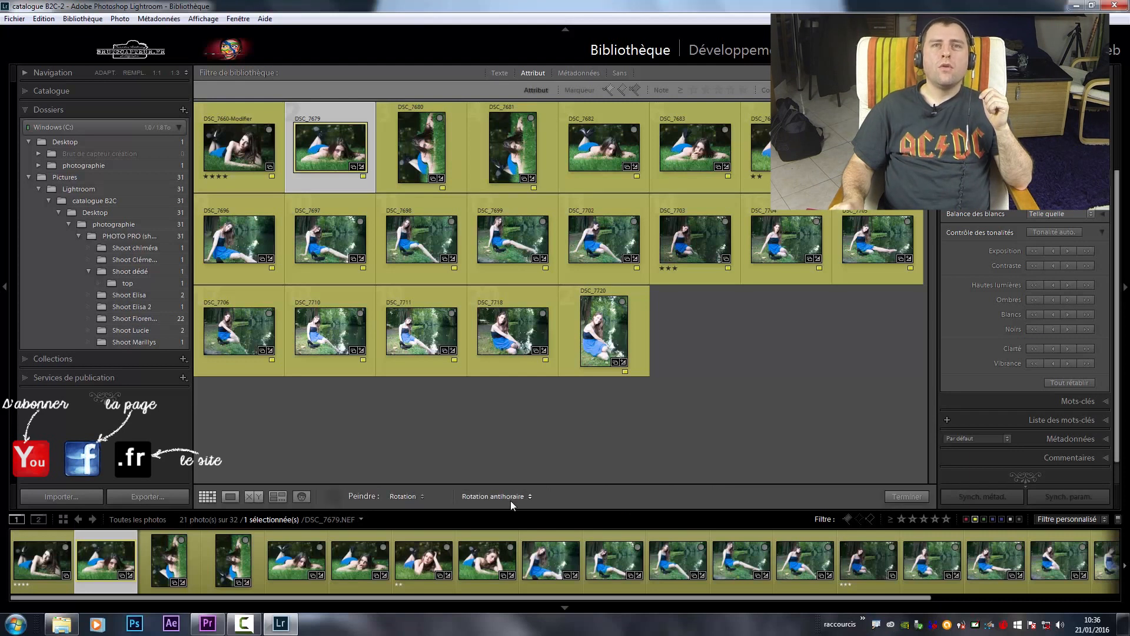
pyautogui.click(416, 152)
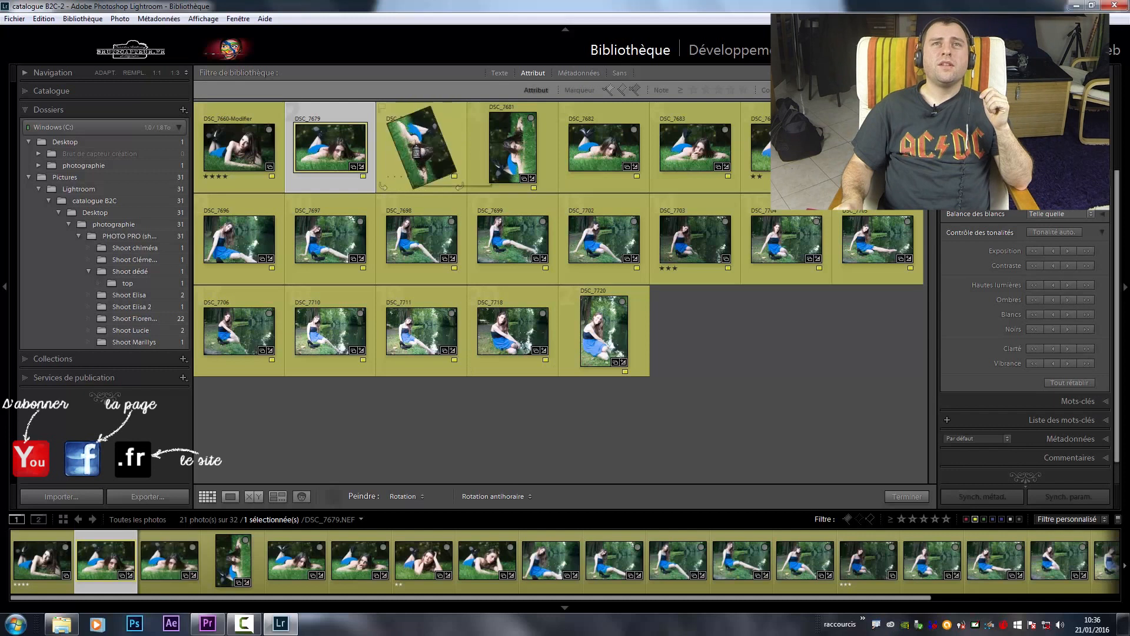
pyautogui.click(504, 153)
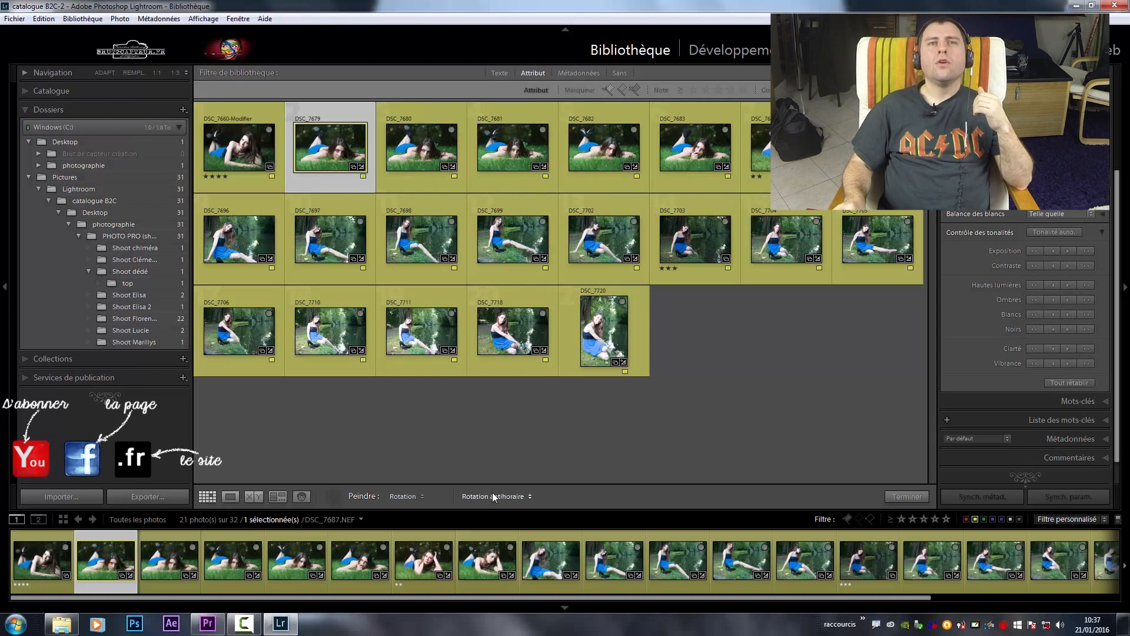
# Paint repeated Rotation antihoraire passes across DSC_7660-Modifier to DSC_7681 until all four are upright, and leave the Painter.
pyautogui.moveTo(267, 148); pyautogui.dragTo(512, 147)
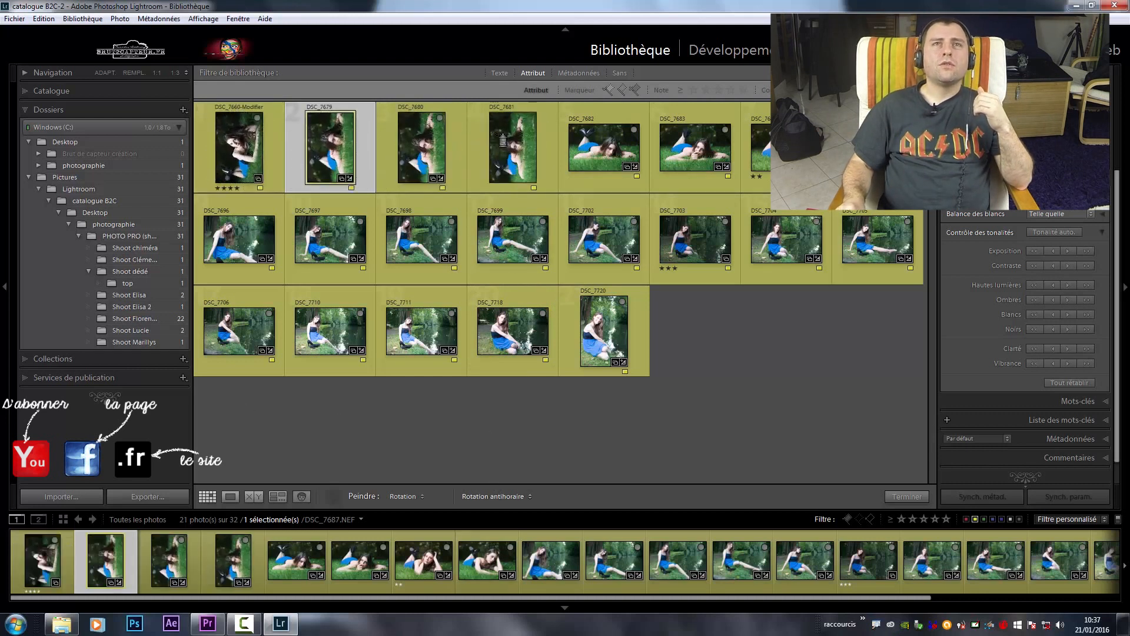
pyautogui.moveTo(267, 149); pyautogui.dragTo(512, 147)
pyautogui.moveTo(259, 147); pyautogui.dragTo(512, 147)
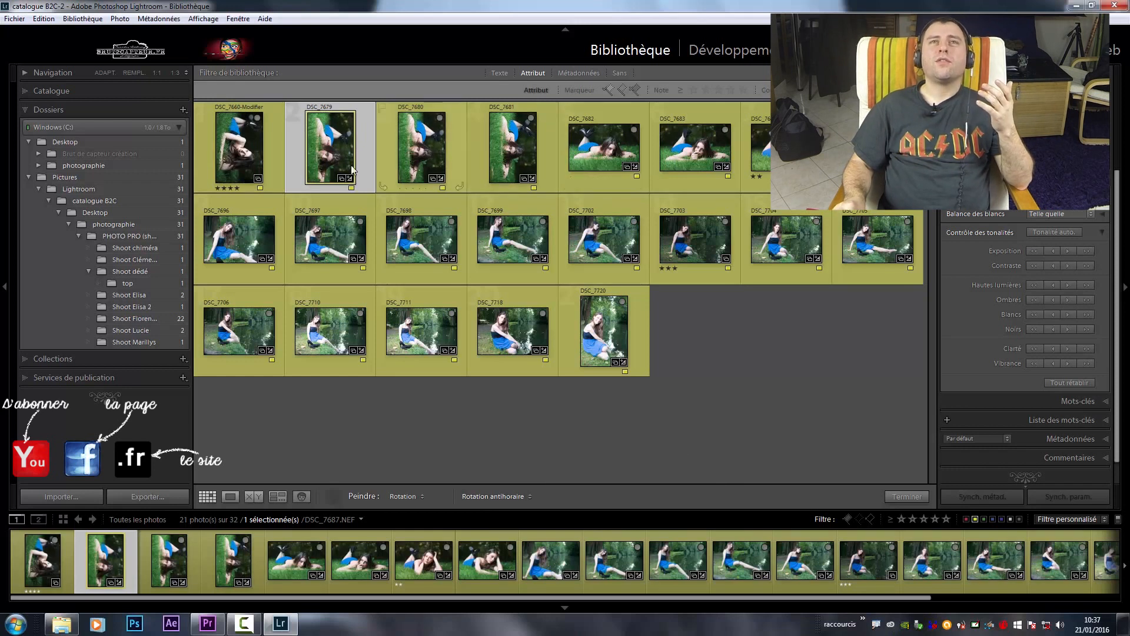
pyautogui.click(215, 144)
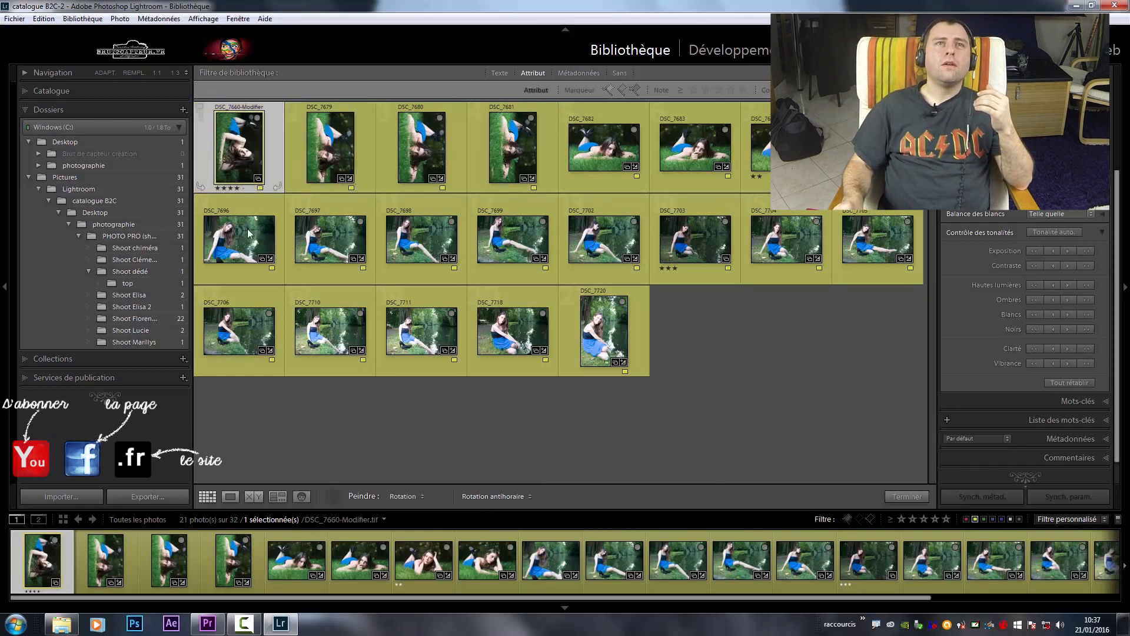
pyautogui.moveTo(238, 170); pyautogui.dragTo(536, 169)
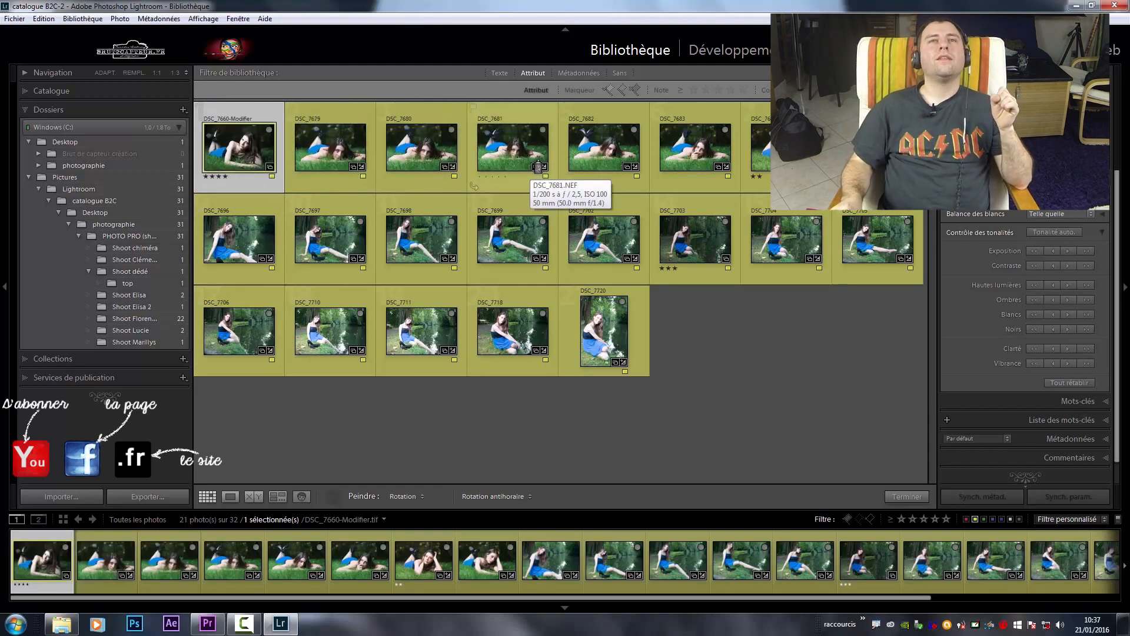
pyautogui.click(334, 496)
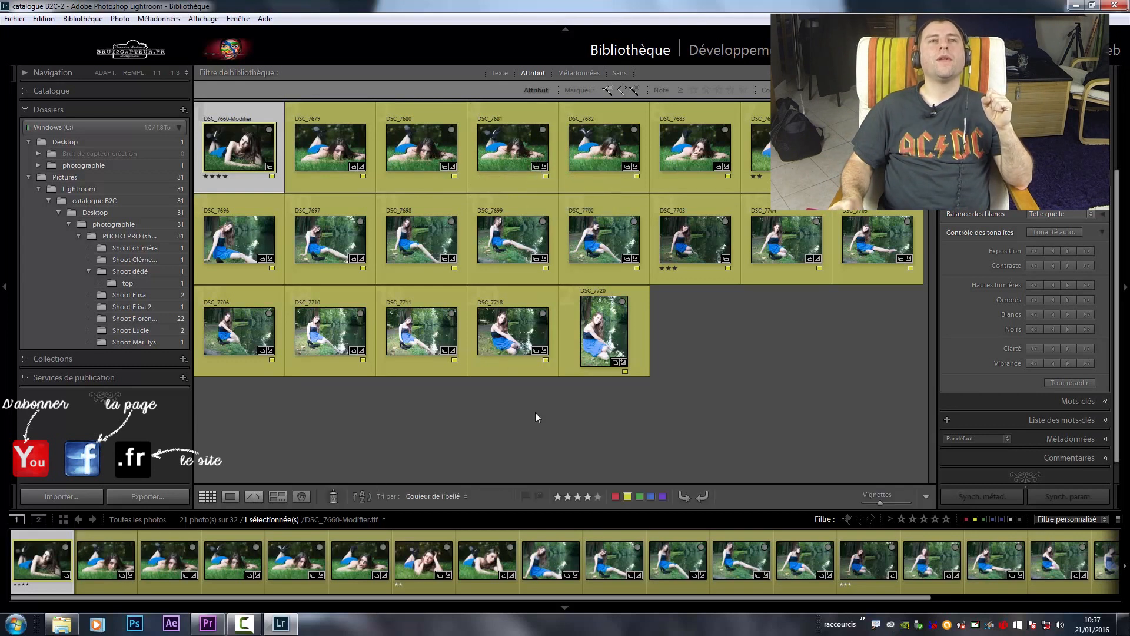
# Examine the Painter's rotation choices and the kinds of attributes it can paint, and leave the Painter.
pyautogui.click(334, 498)
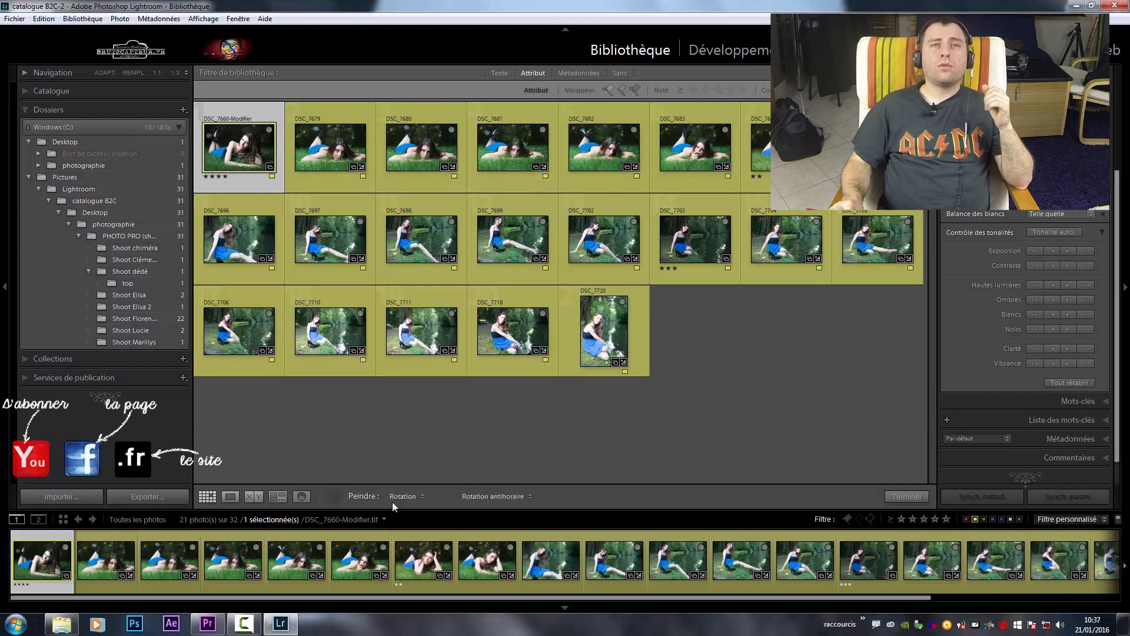
pyautogui.click(467, 500)
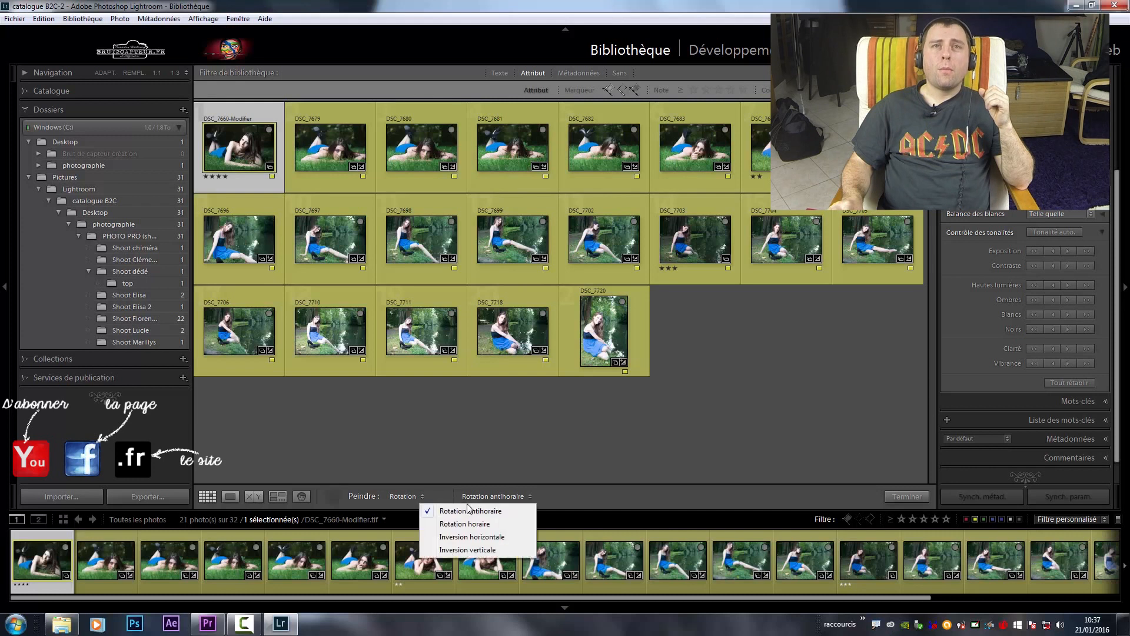
pyautogui.click(411, 500)
pyautogui.click(412, 499)
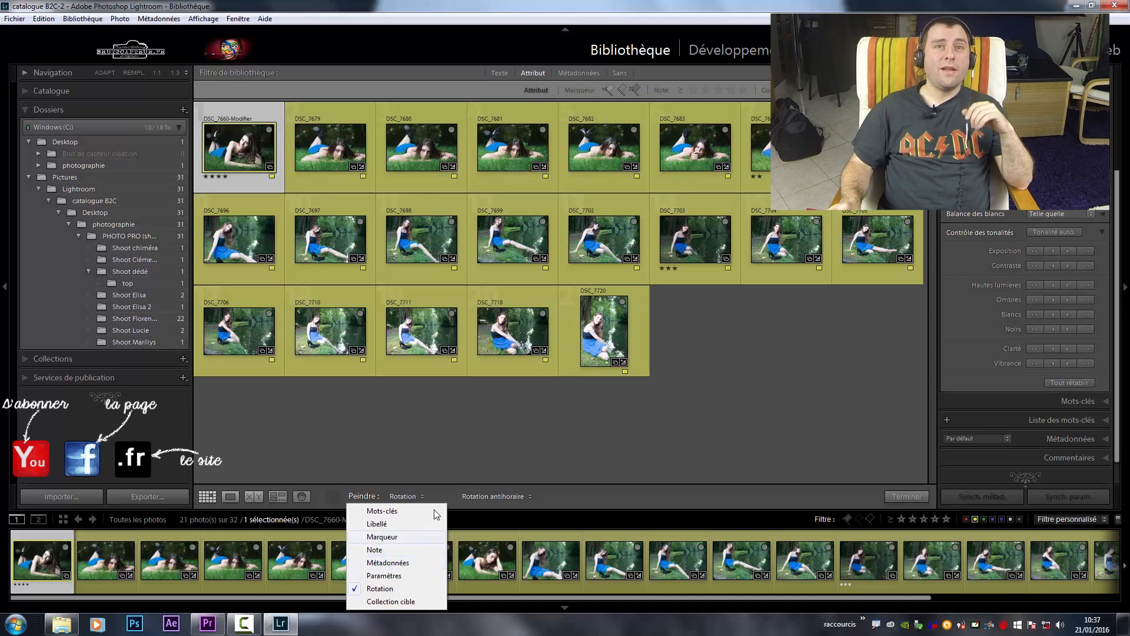
pyautogui.click(491, 439)
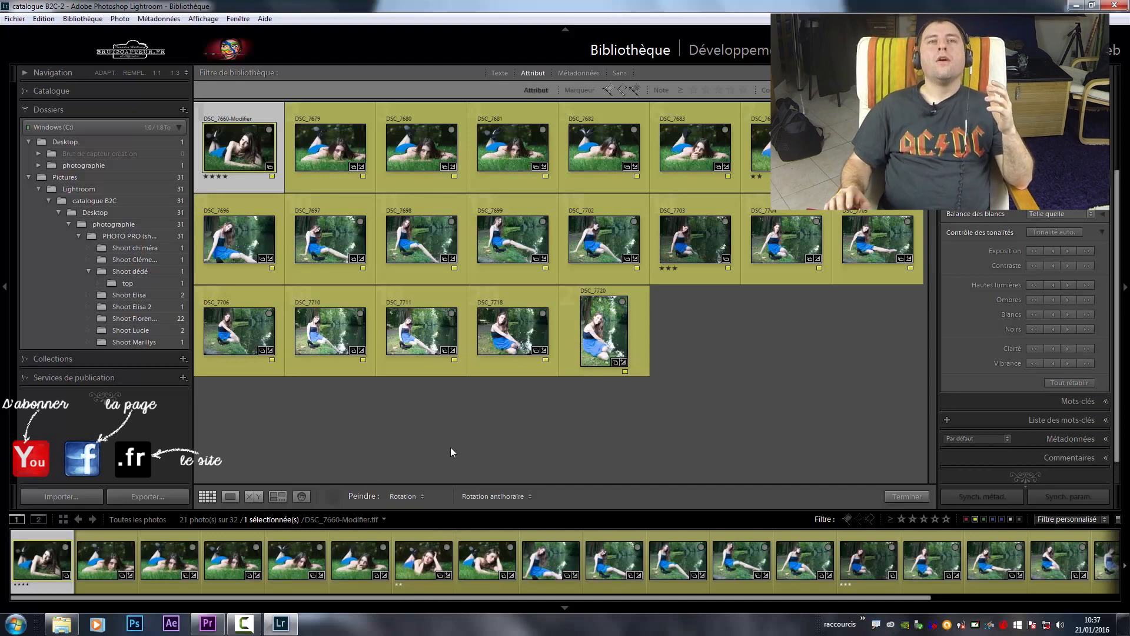
pyautogui.click(333, 496)
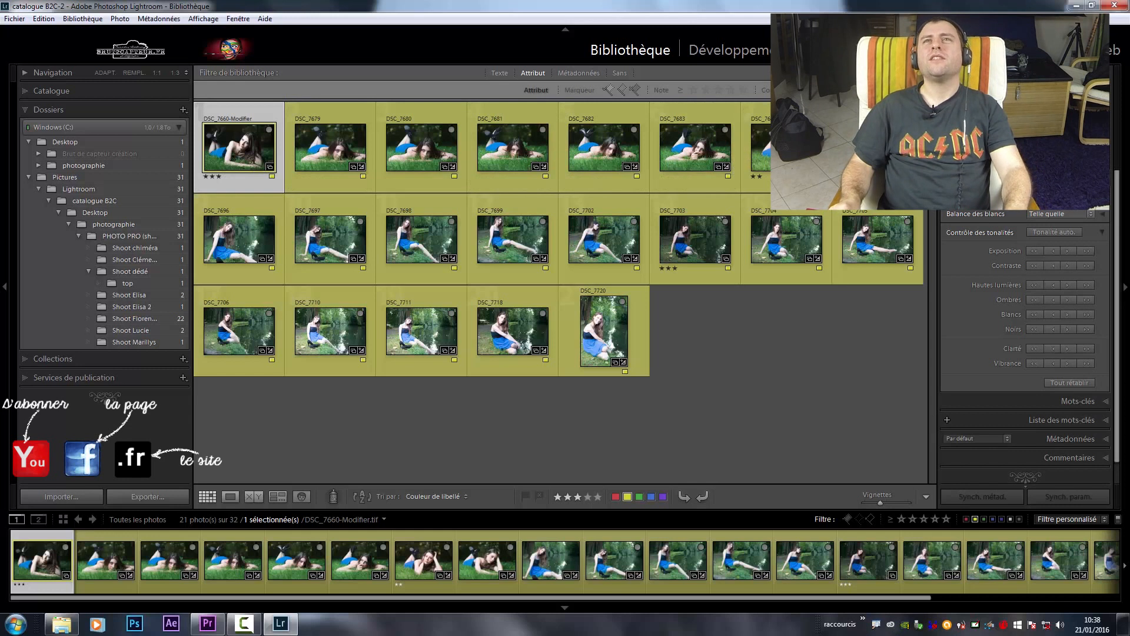
# Select the whole first row of photos as a range starting at DSC_7660-Modifier.
pyautogui.keyDown('shift'); pyautogui.click(767, 168); pyautogui.keyUp('shift')
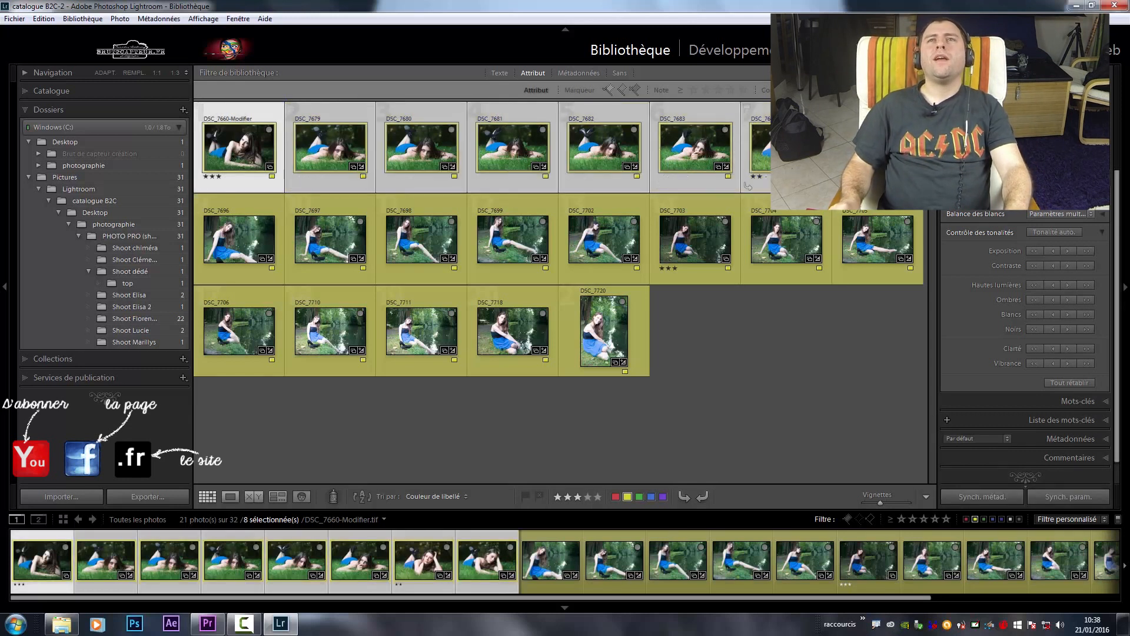
pyautogui.click(259, 167)
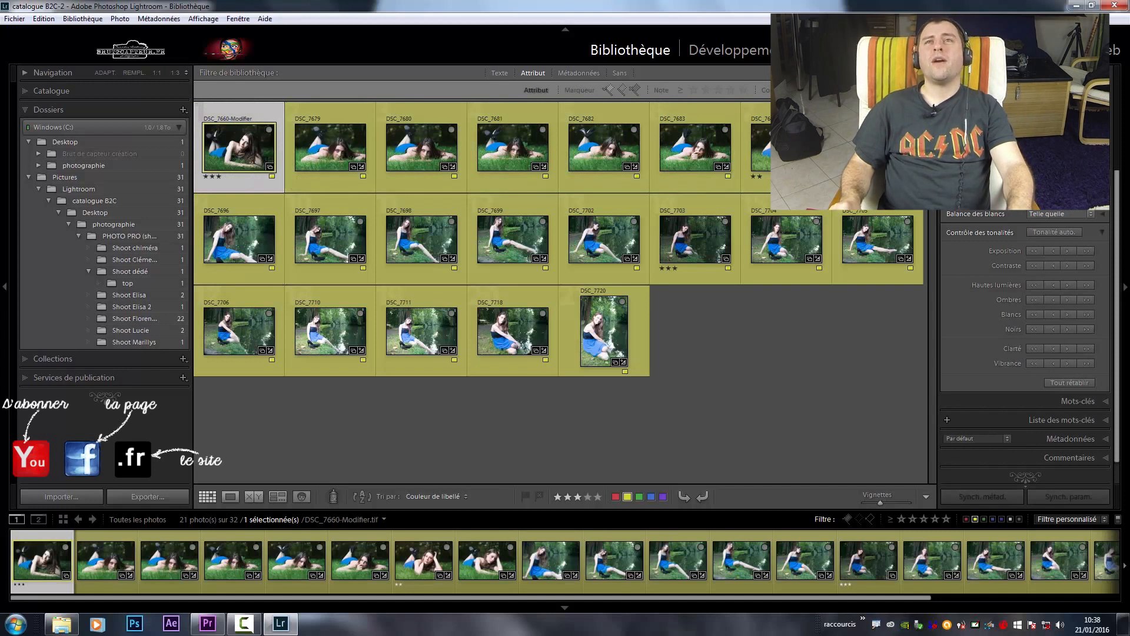
pyautogui.hotkey('ctrl', 'z')
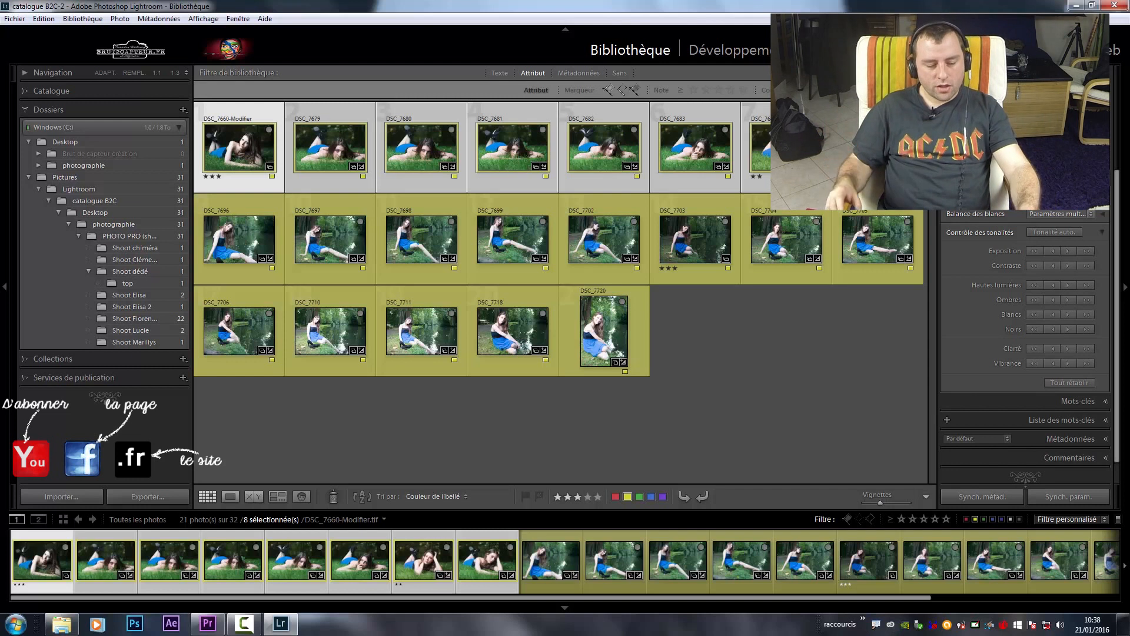
pyautogui.click(364, 268)
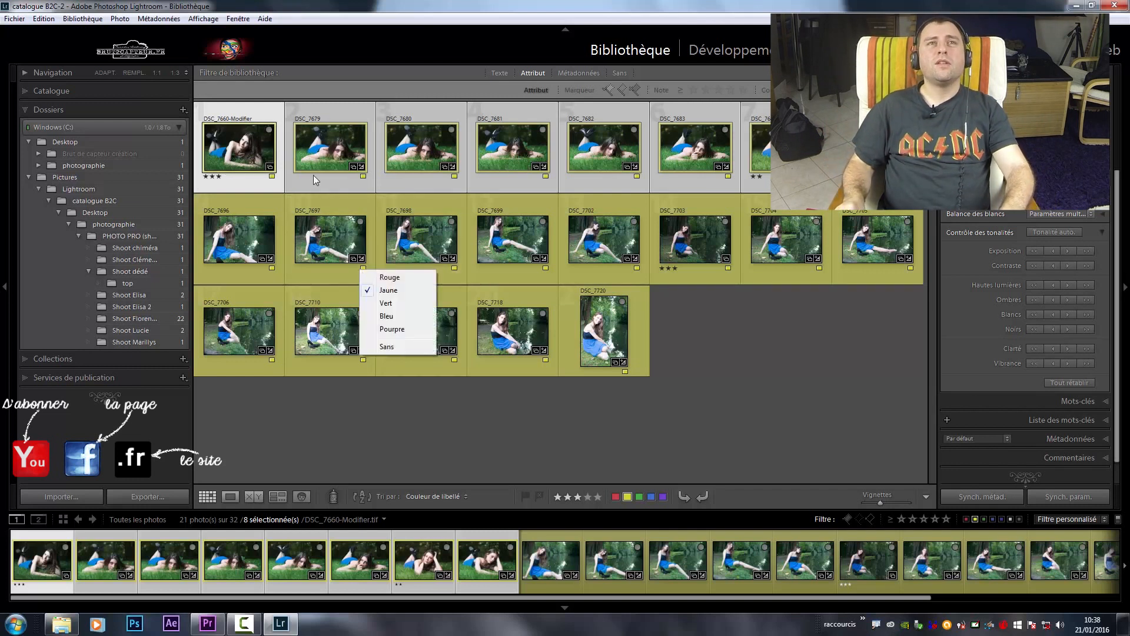
pyautogui.press('Escape')
pyautogui.press('Down')
# Select the eight photos of the first row one by one, starting with DSC_7660-Modifier, and group them into a stack.
pyautogui.click(240, 154)
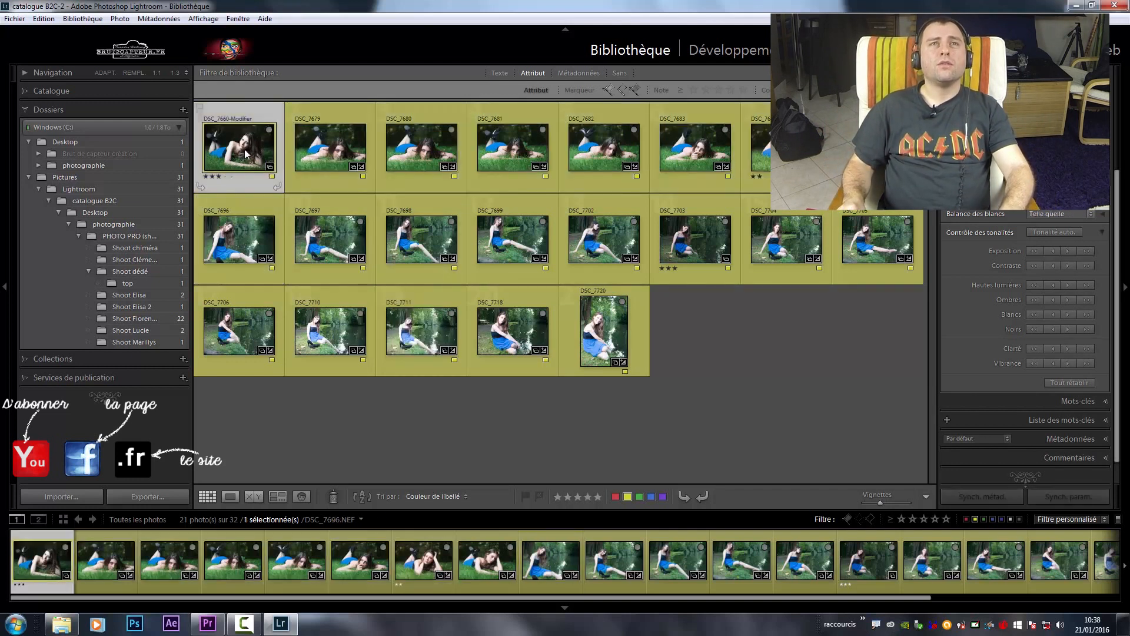
pyautogui.keyDown('ctrl'); pyautogui.click(332, 153); pyautogui.keyUp('ctrl')
pyautogui.keyDown('ctrl'); pyautogui.click(413, 152); pyautogui.keyUp('ctrl')
pyautogui.keyDown('ctrl'); pyautogui.click(485, 161); pyautogui.keyUp('ctrl')
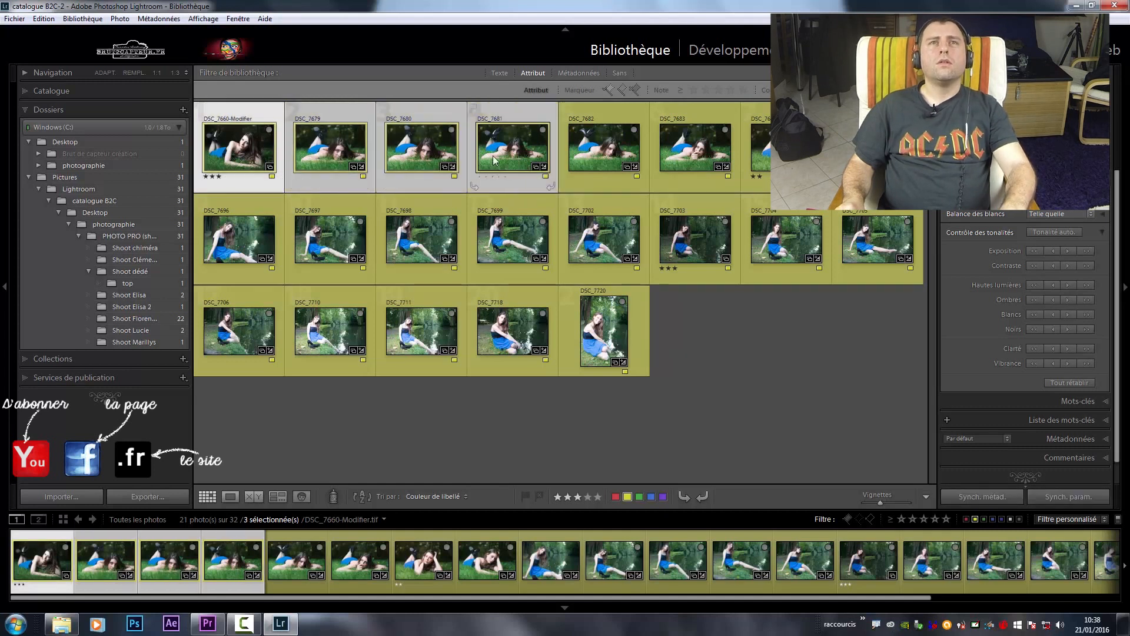
pyautogui.keyDown('ctrl'); pyautogui.click(593, 153); pyautogui.keyUp('ctrl')
pyautogui.keyDown('ctrl'); pyautogui.click(694, 150); pyautogui.keyUp('ctrl')
pyautogui.keyDown('ctrl'); pyautogui.click(759, 150); pyautogui.keyUp('ctrl')
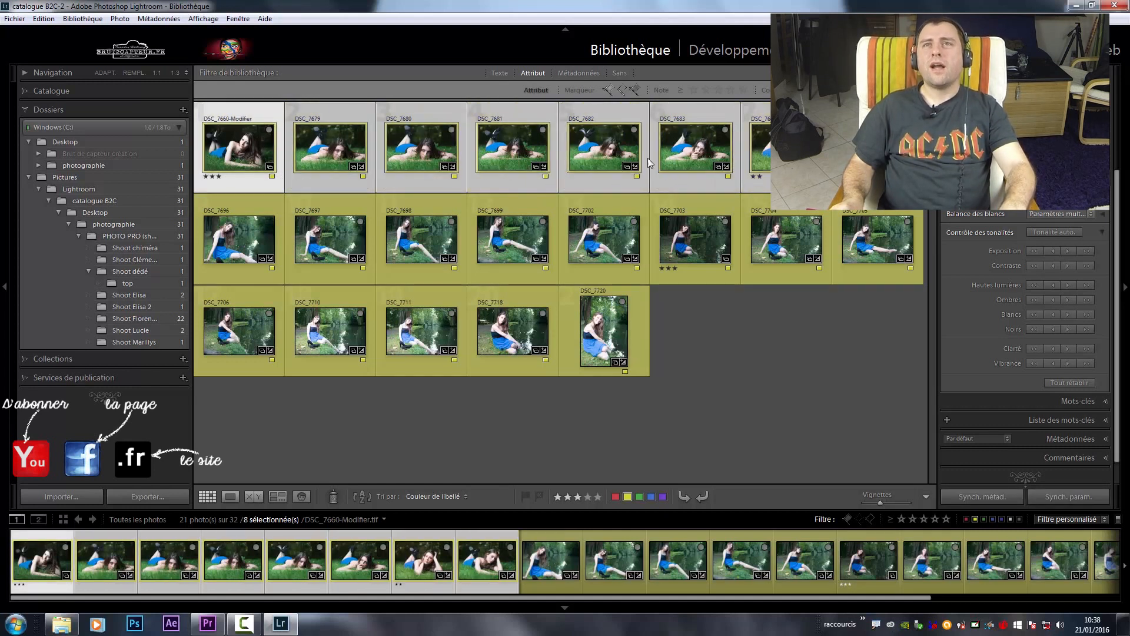
pyautogui.rightClick(247, 147)
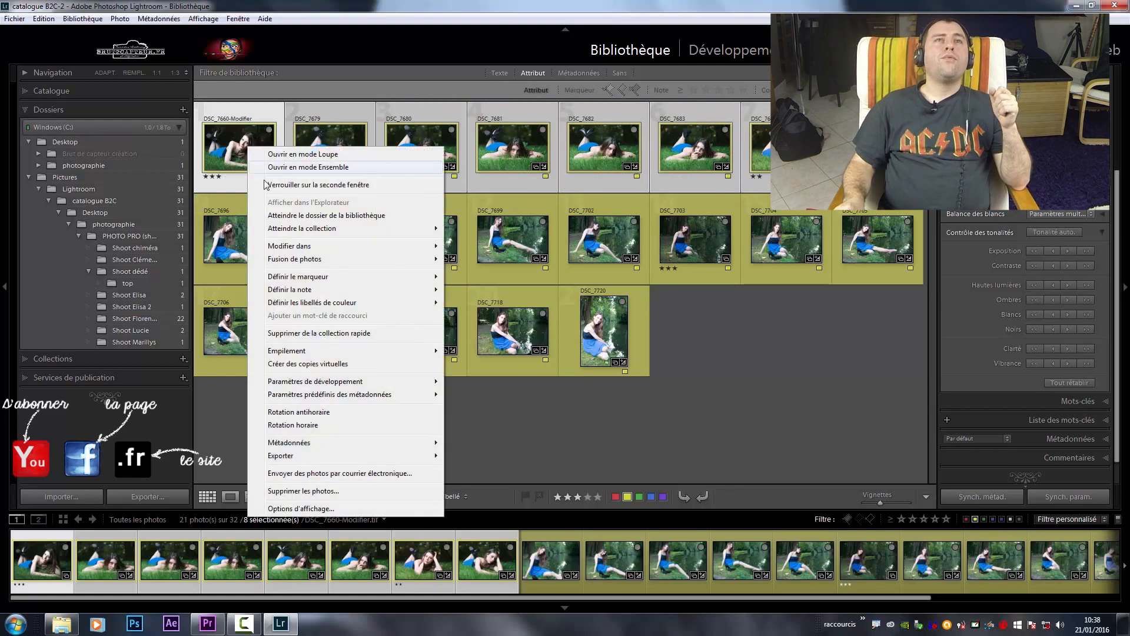
pyautogui.moveTo(323, 350)
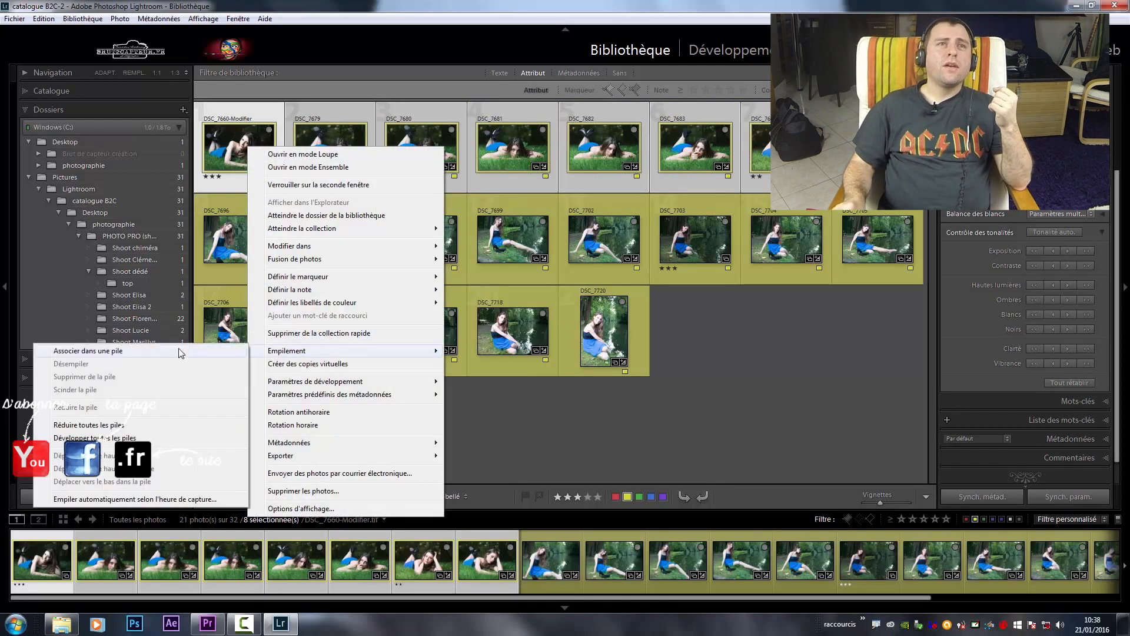
pyautogui.click(180, 351)
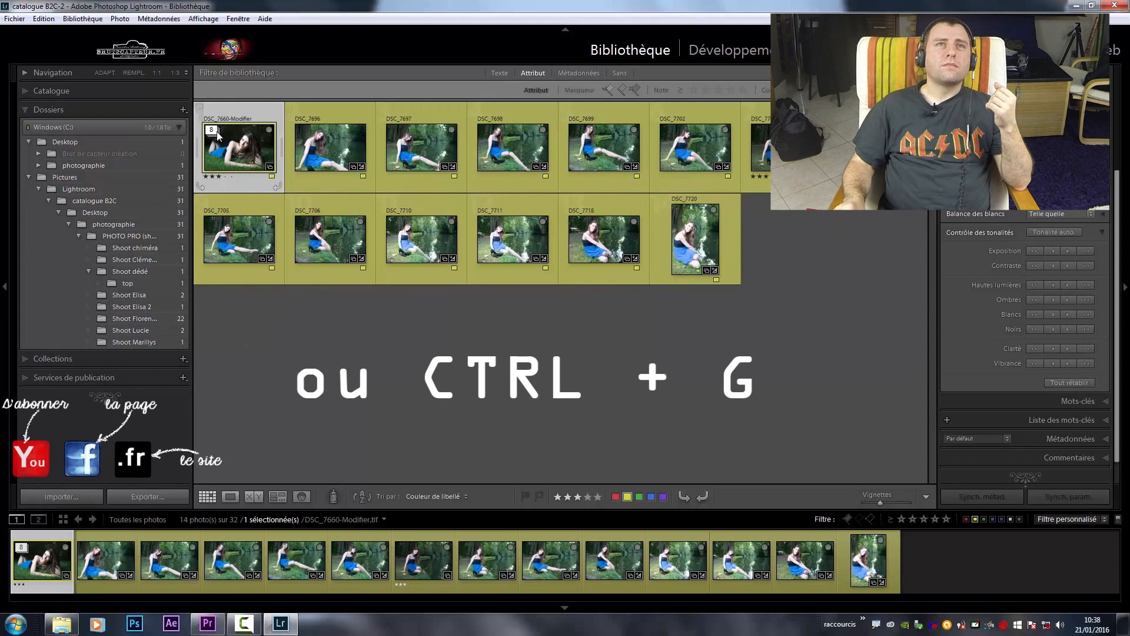
# Select the photos from DSC_7696 through DSC_7720 as a range and group them into a second stack.
pyautogui.click(316, 137)
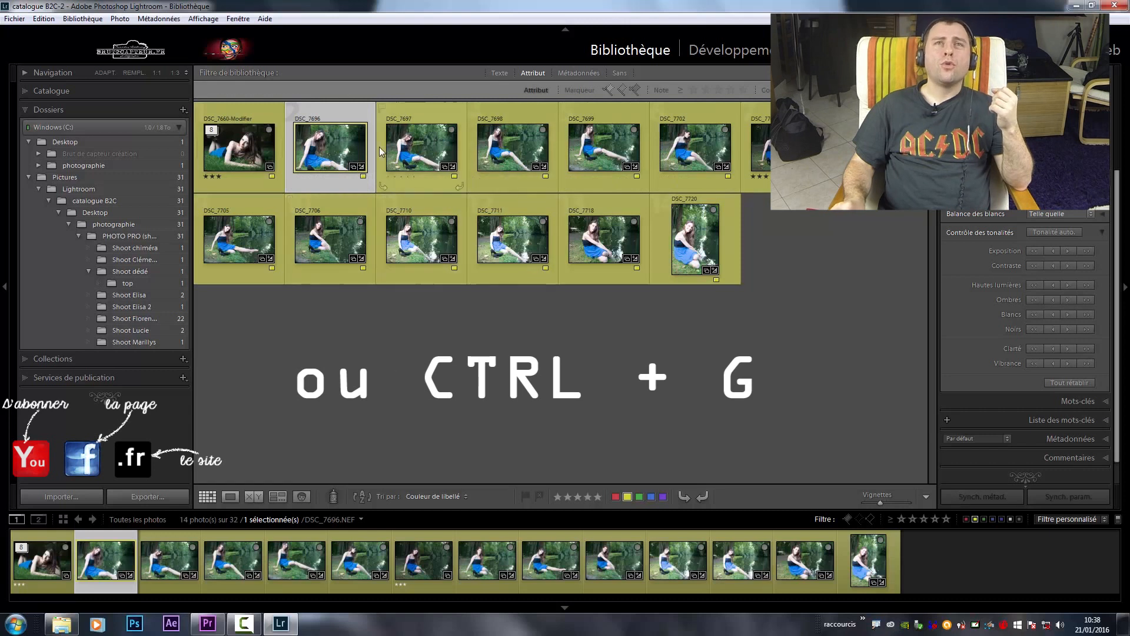
pyautogui.keyDown('shift'); pyautogui.click(695, 238); pyautogui.keyUp('shift')
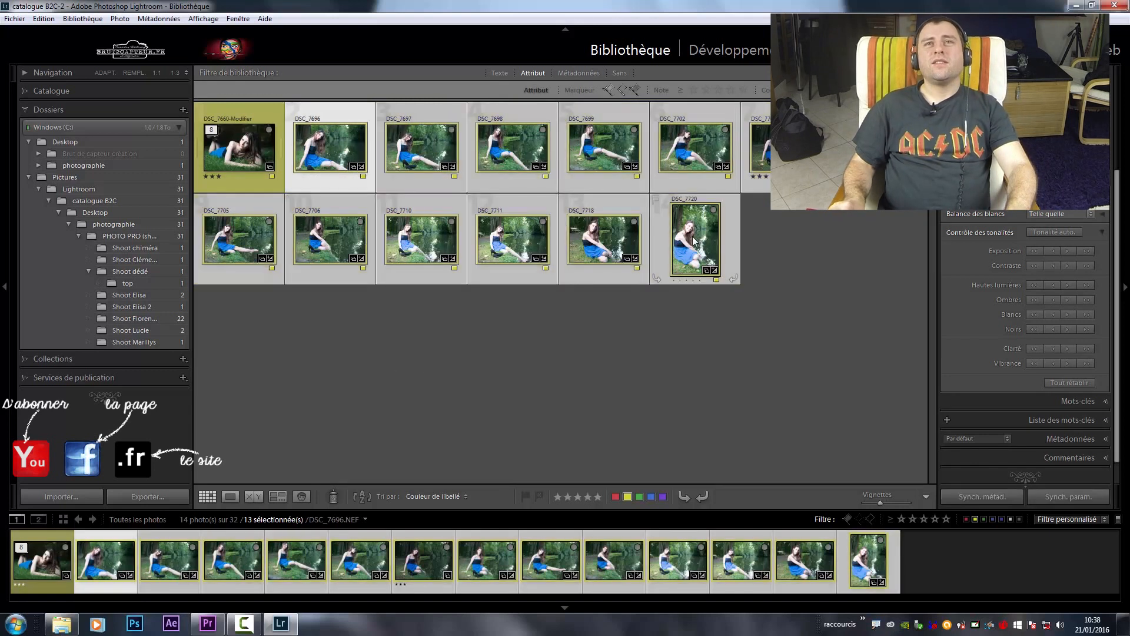
pyautogui.rightClick(694, 240)
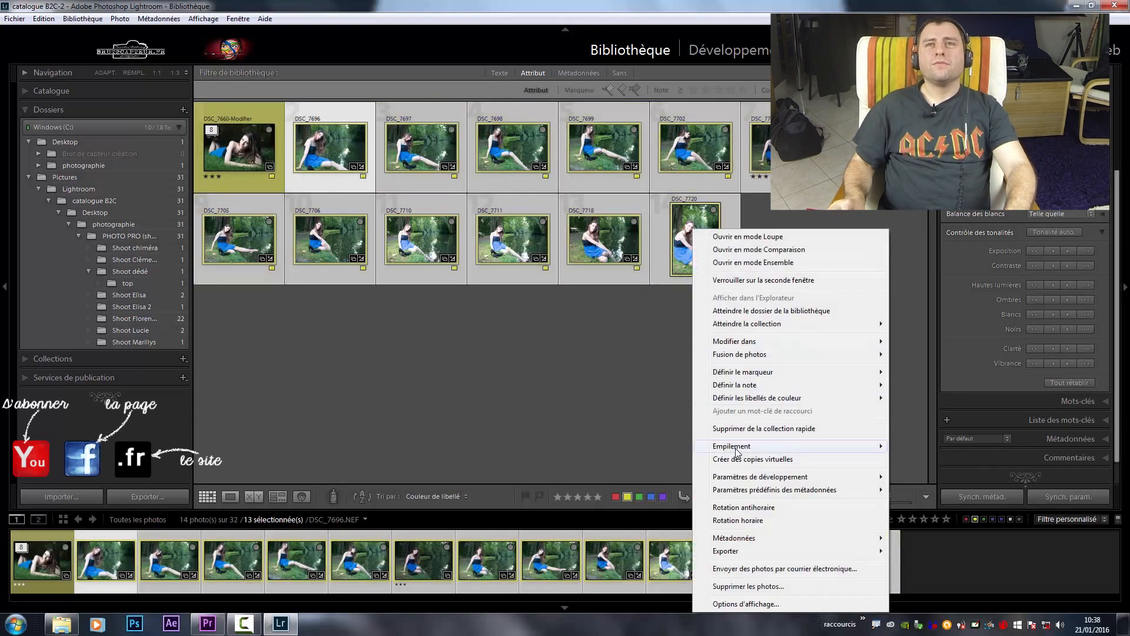
pyautogui.moveTo(733, 450)
pyautogui.click(656, 450)
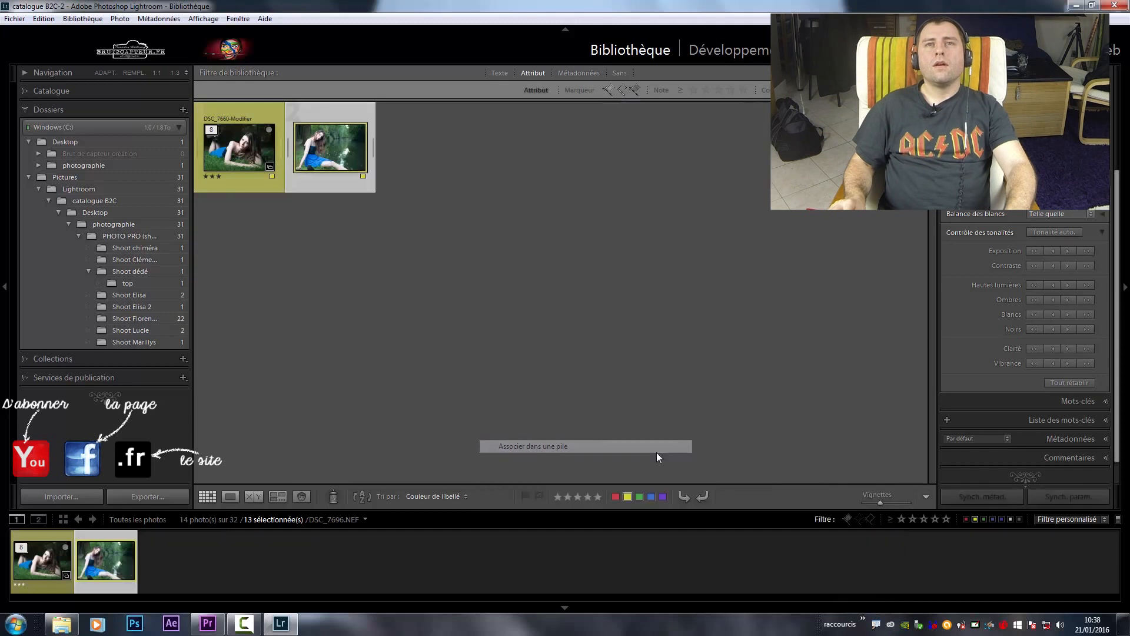
pyautogui.click(221, 158)
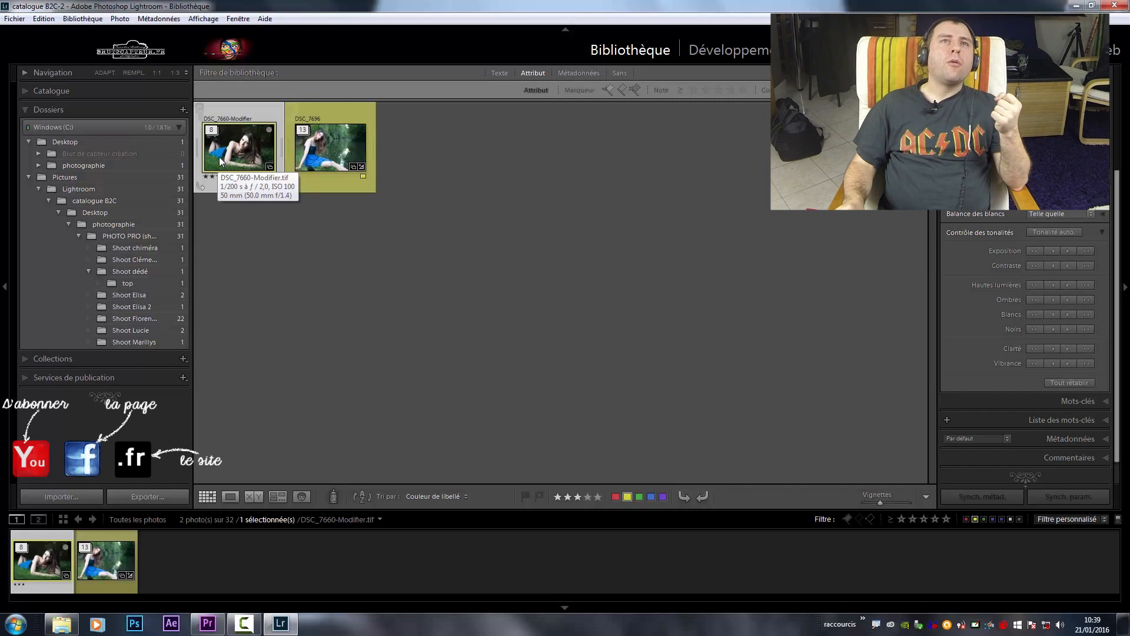
pyautogui.rightClick(220, 159)
pyautogui.moveTo(266, 368)
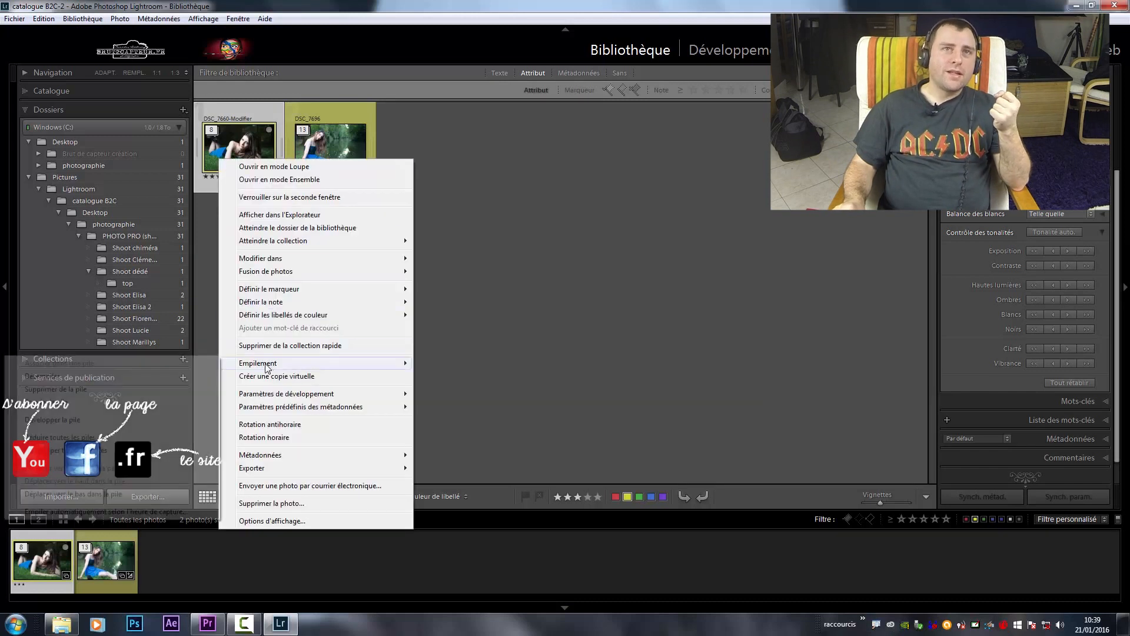
pyautogui.click(566, 345)
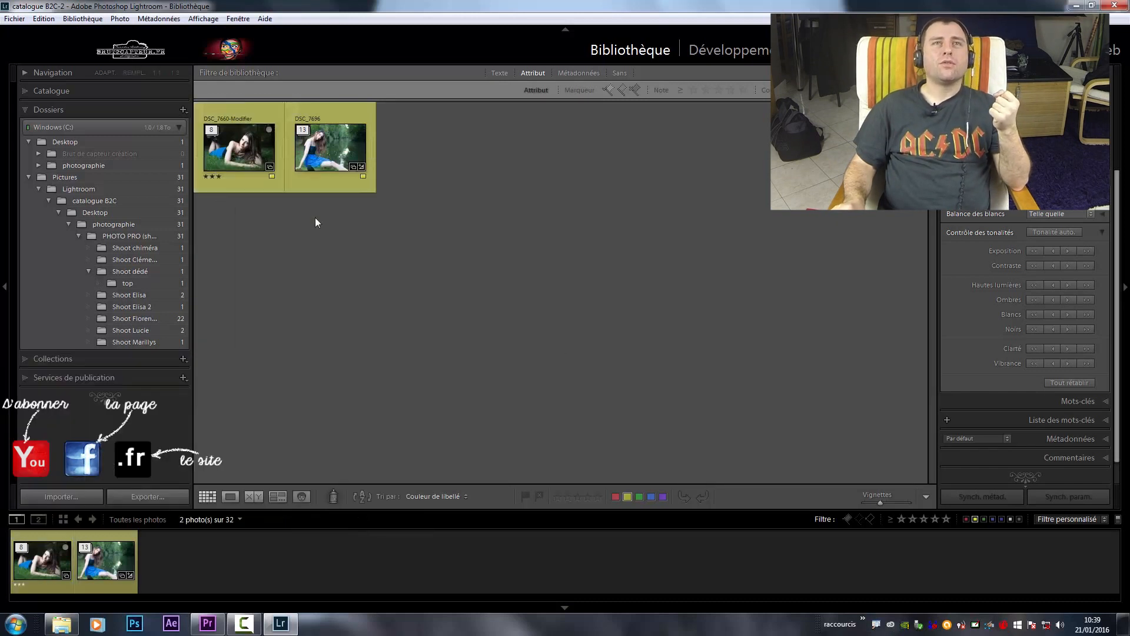
# Expand and collapse the DSC_7660-Modifier and DSC_7696 stacks in turn to view their photos, leaving the DSC_7696 stack expanded.
pyautogui.click(211, 130)
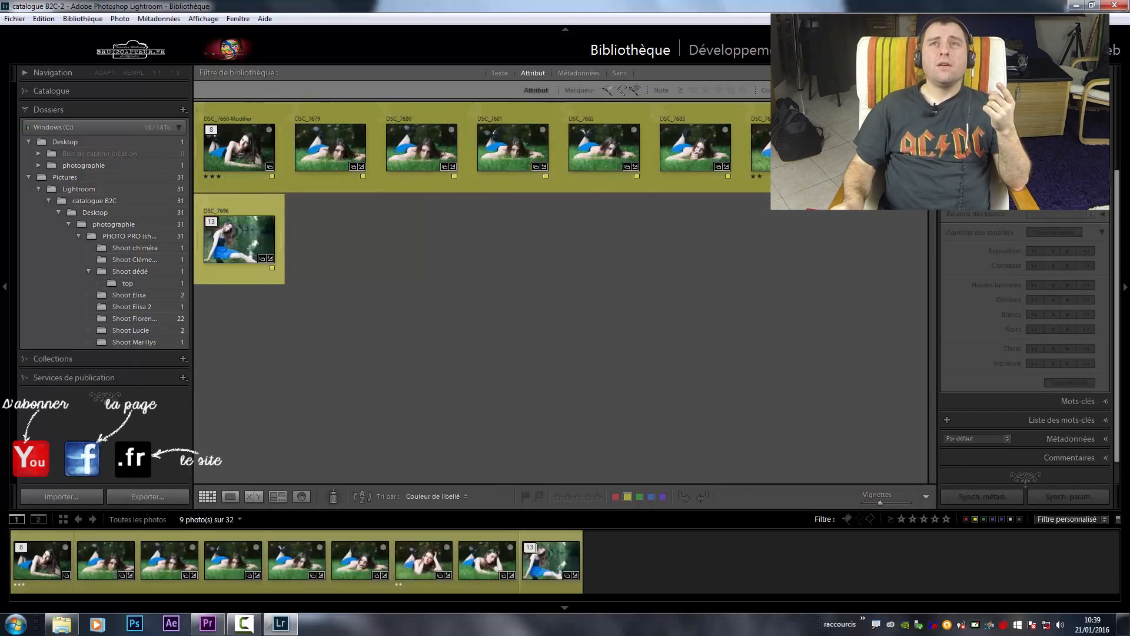
pyautogui.click(219, 132)
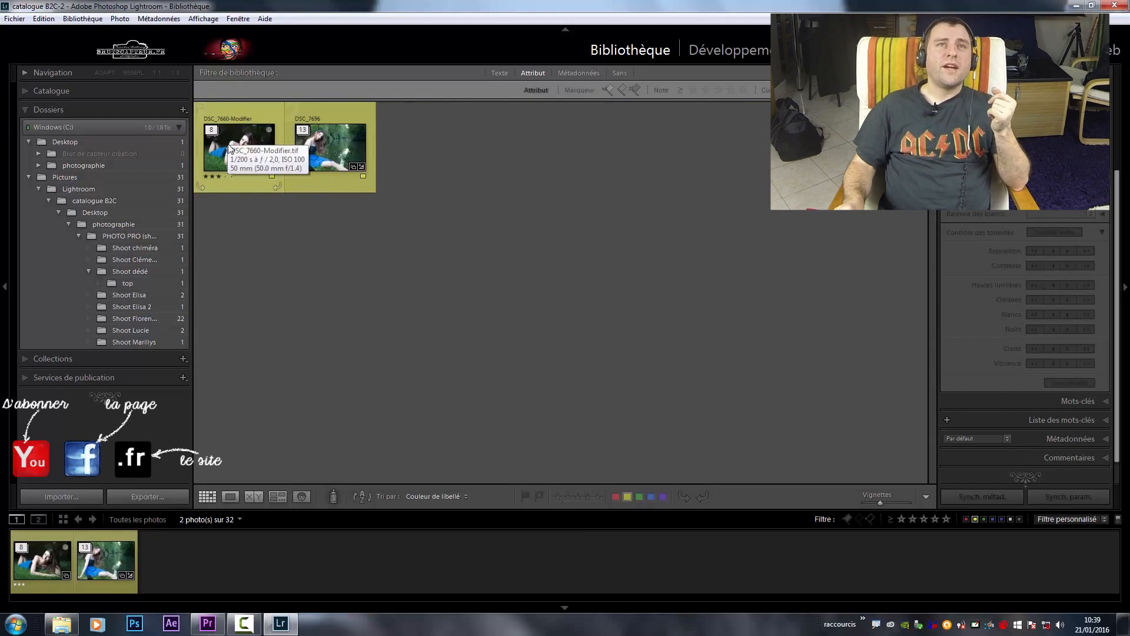
pyautogui.click(301, 130)
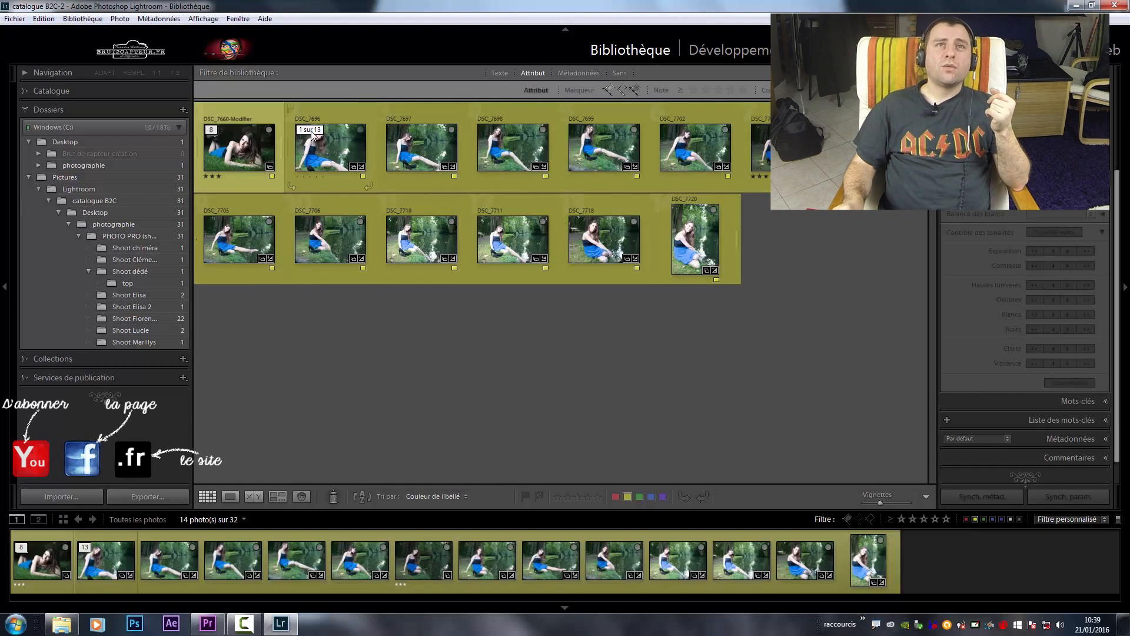
pyautogui.click(312, 131)
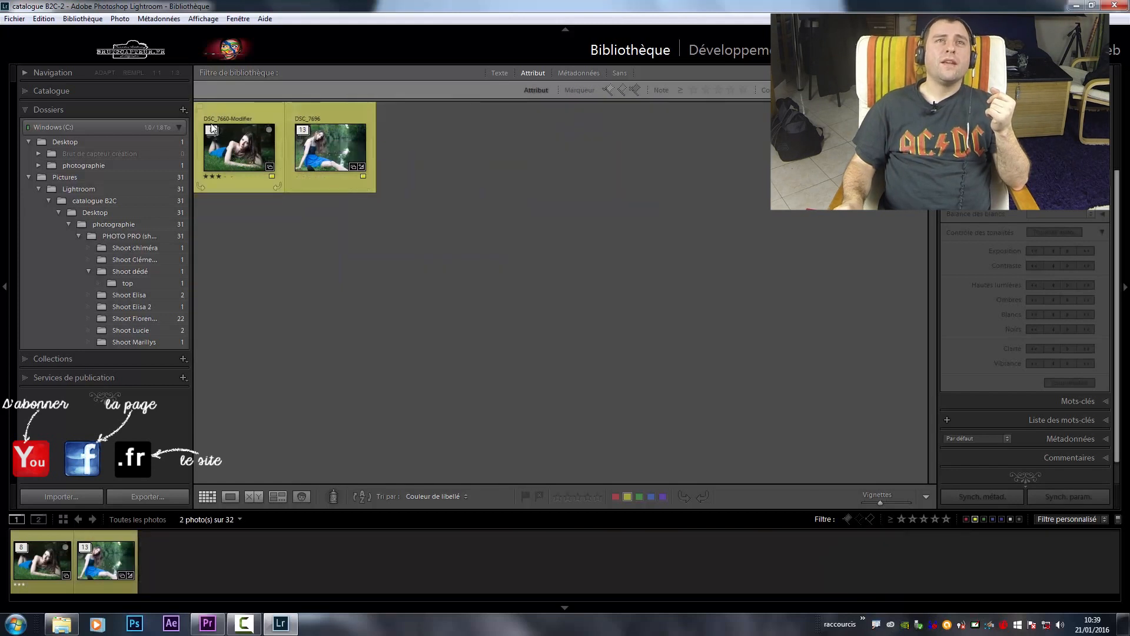
pyautogui.click(329, 147)
pyautogui.press('s')
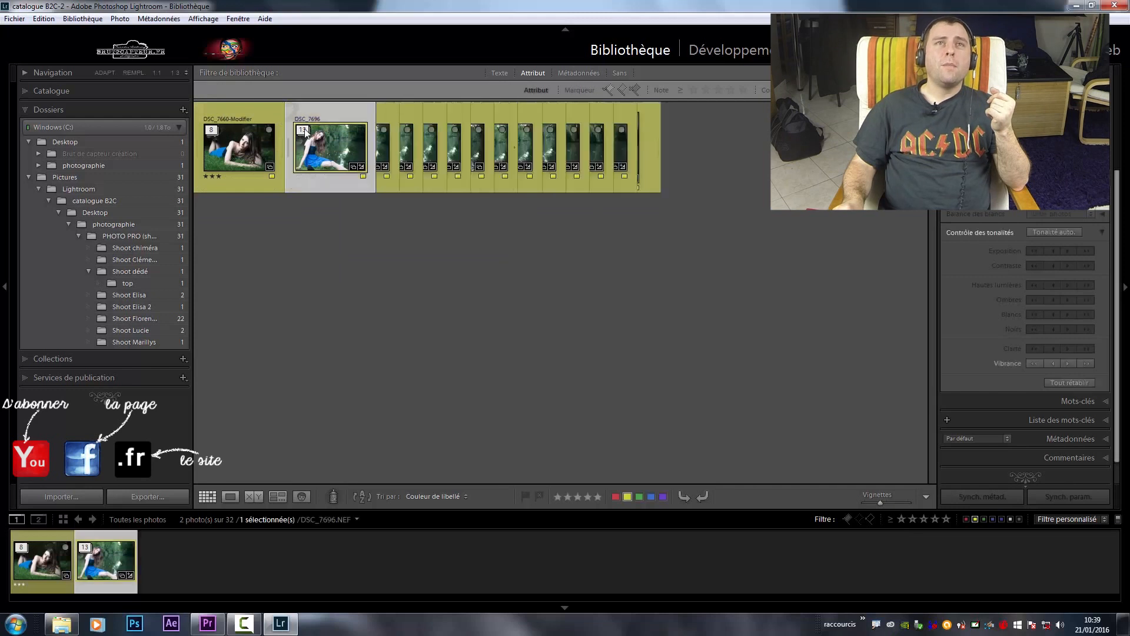
pyautogui.moveTo(695, 241); pyautogui.dragTo(807, 247)
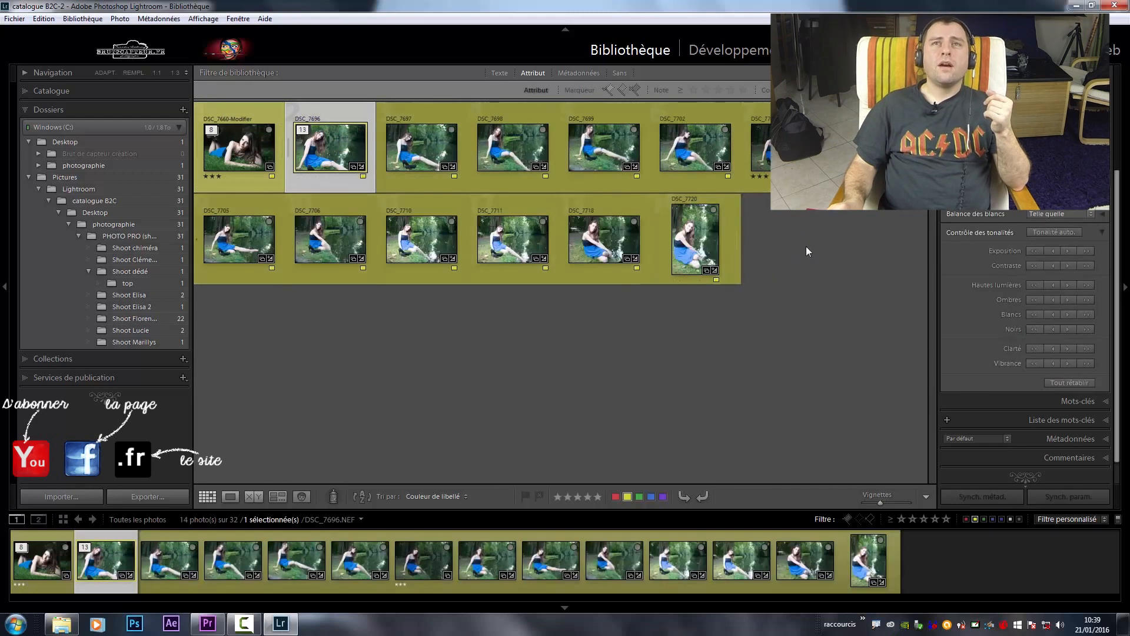
pyautogui.click(303, 131)
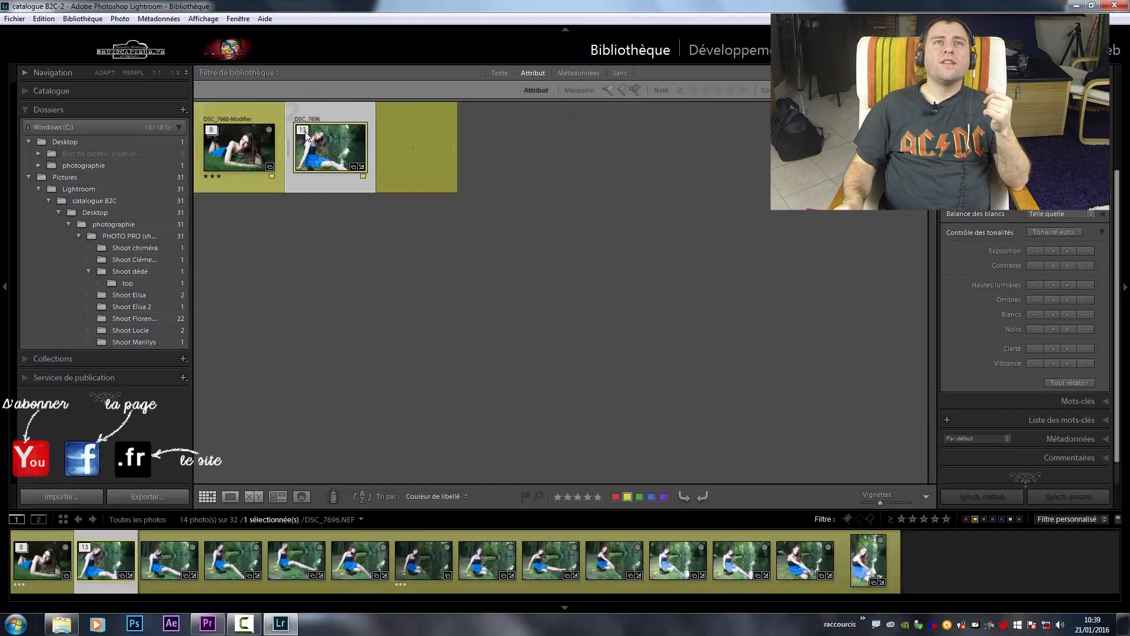
pyautogui.click(303, 131)
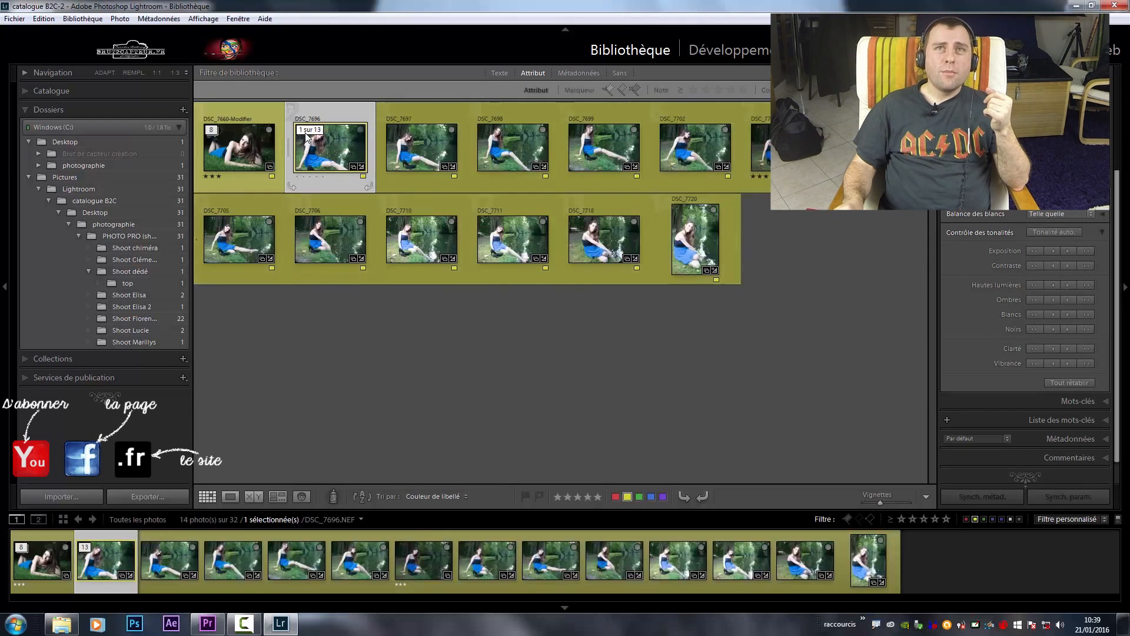
# Take the portrait photo DSC_7720 out of the DSC_7696 stack.
pyautogui.rightClick(705, 232)
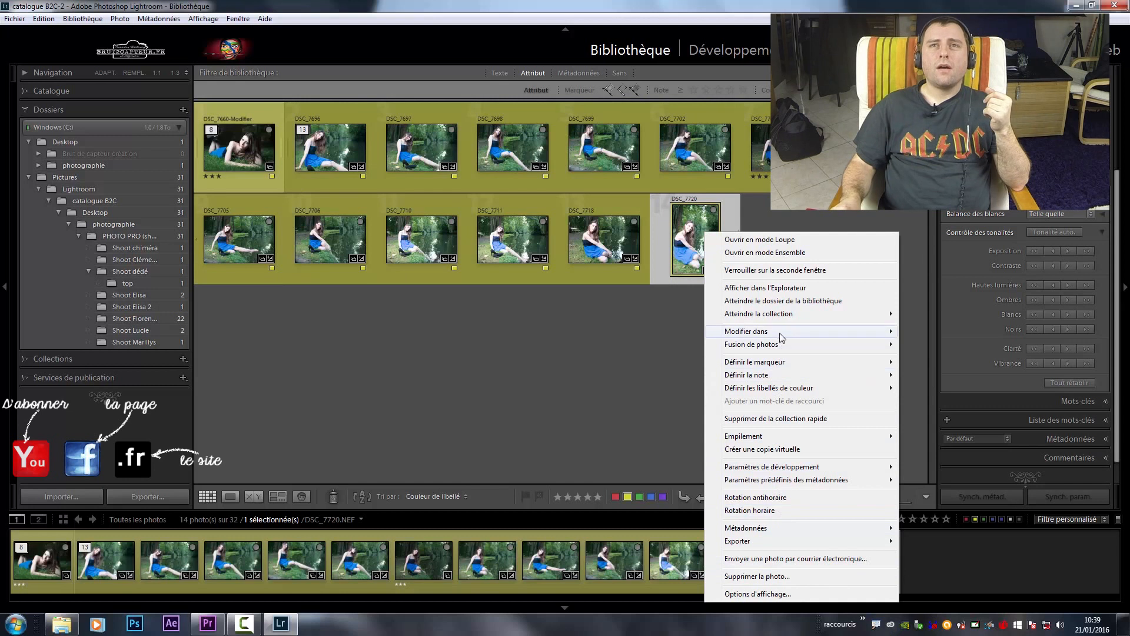
pyautogui.moveTo(750, 442)
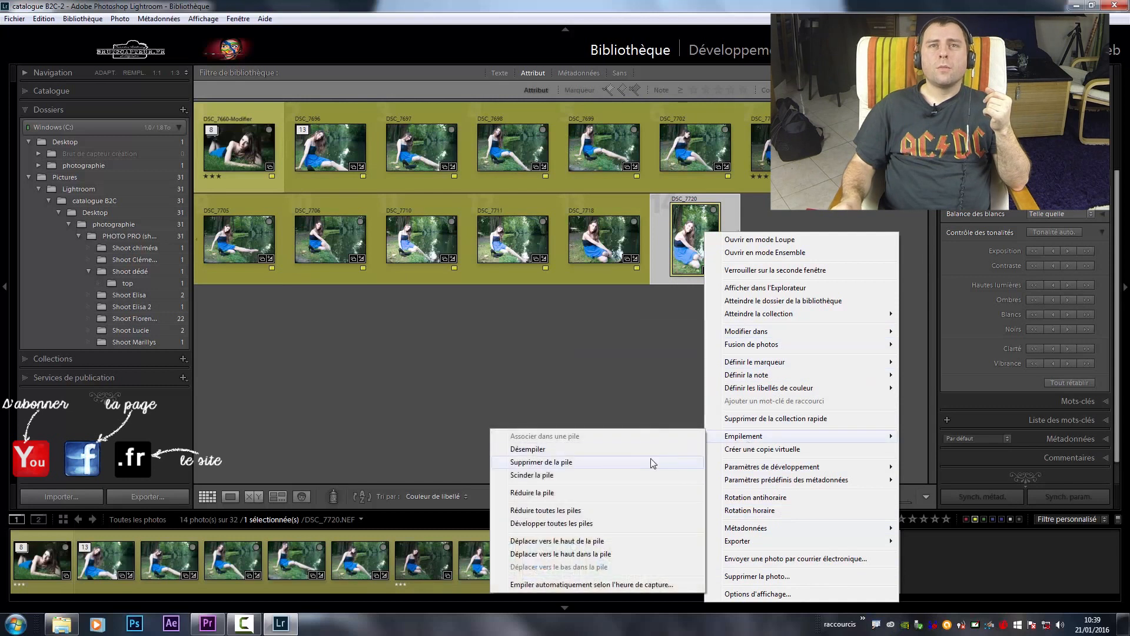
pyautogui.click(644, 474)
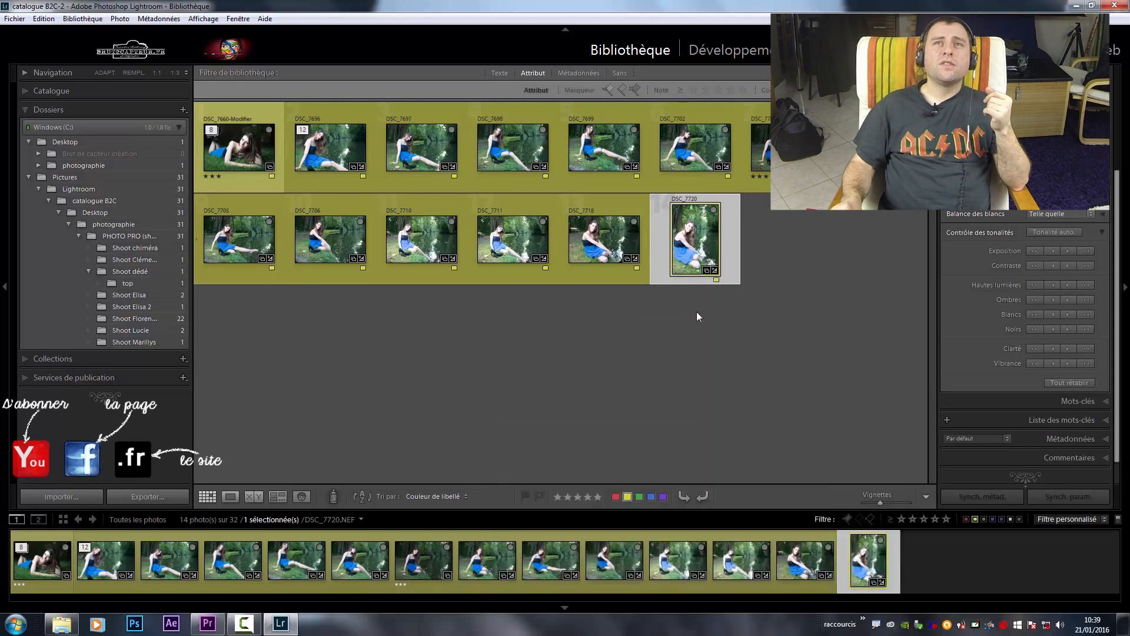
# Collapse the DSC_7696 stack and put the separate DSC_7720 photo back into it.
pyautogui.moveTo(589, 235)
pyautogui.mouseDown()
pyautogui.moveTo(484, 190)
pyautogui.moveTo(318, 145)
pyautogui.moveTo(316, 159)
pyautogui.mouseUp()
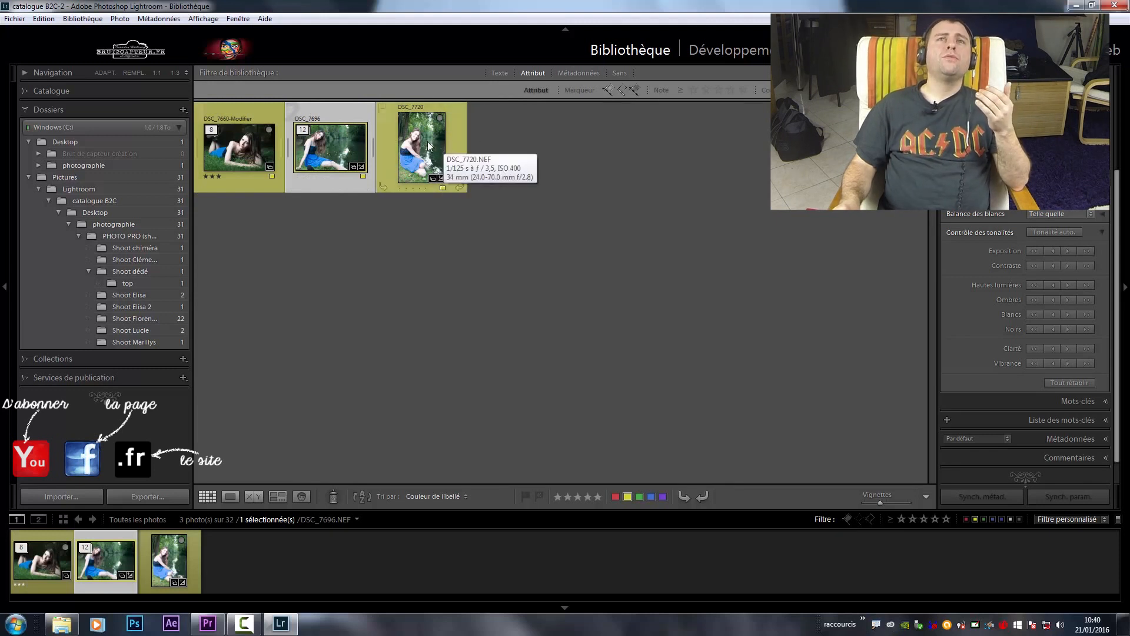
pyautogui.moveTo(428, 146); pyautogui.dragTo(339, 148)
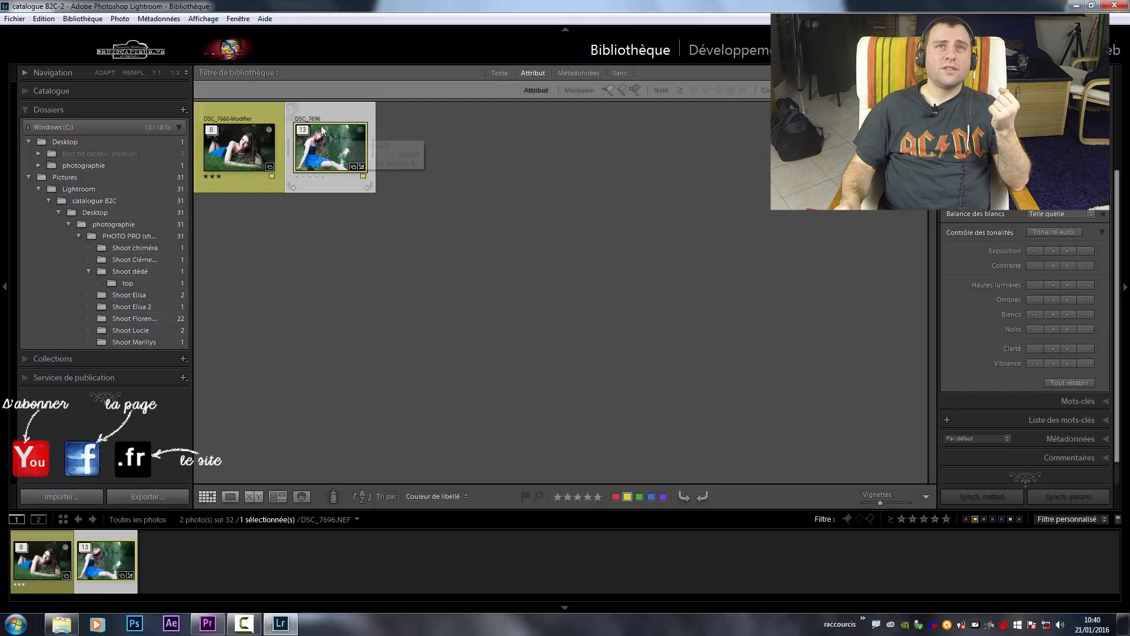
# Split the DSC_7696 stack at DSC_7706, and check the split by collapsing the stacks and expanding the DSC_7706 one.
pyautogui.click(303, 134)
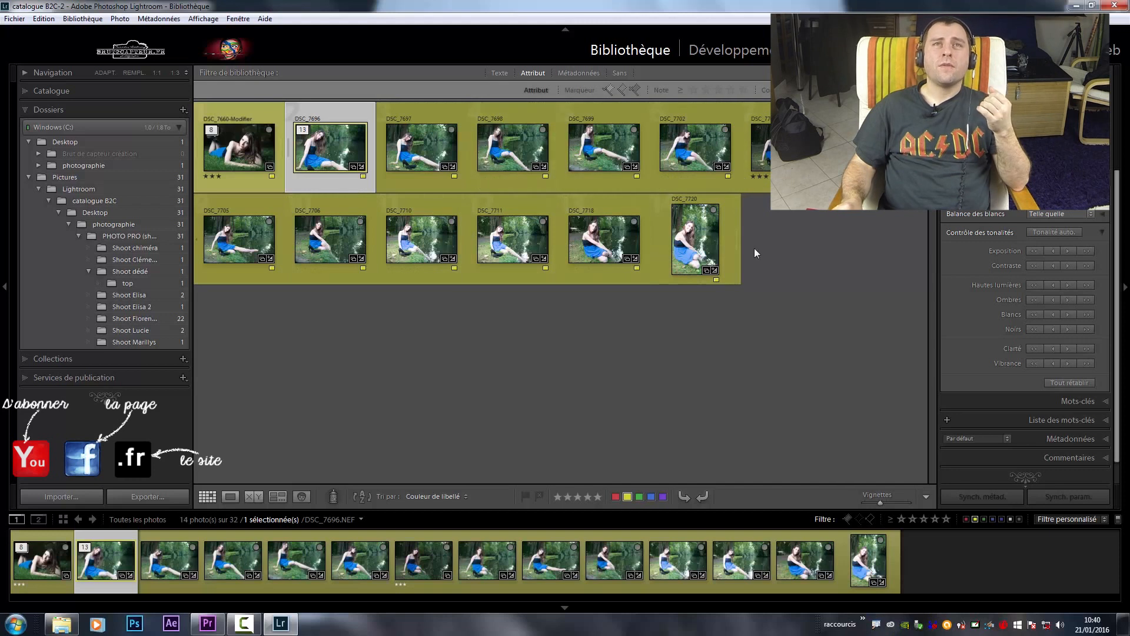
pyautogui.click(333, 247)
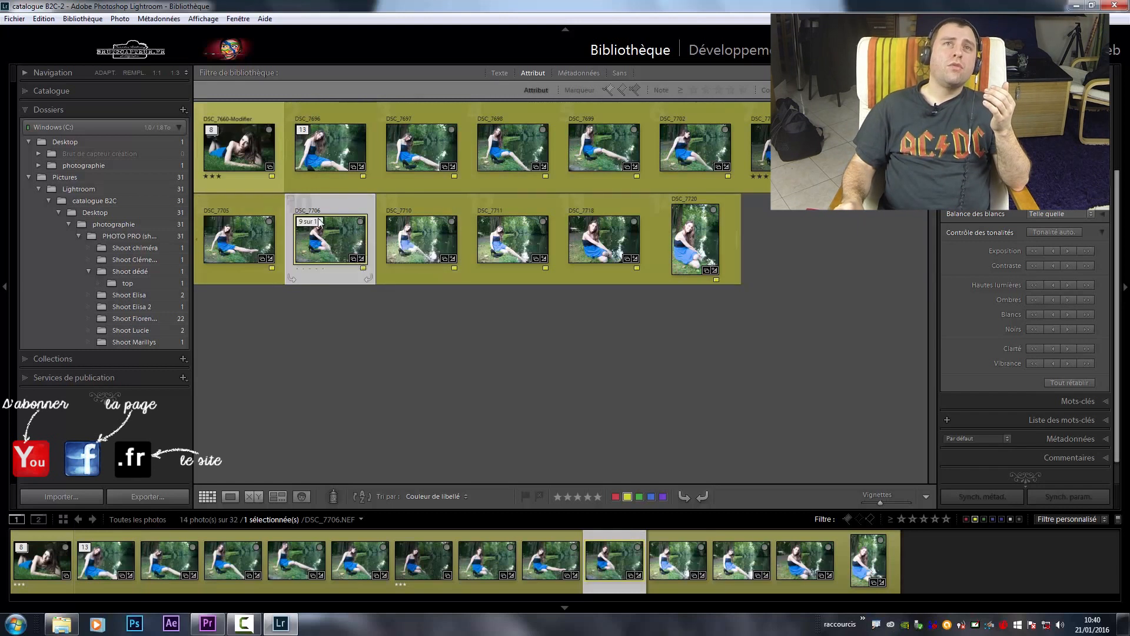
pyautogui.rightClick(348, 239)
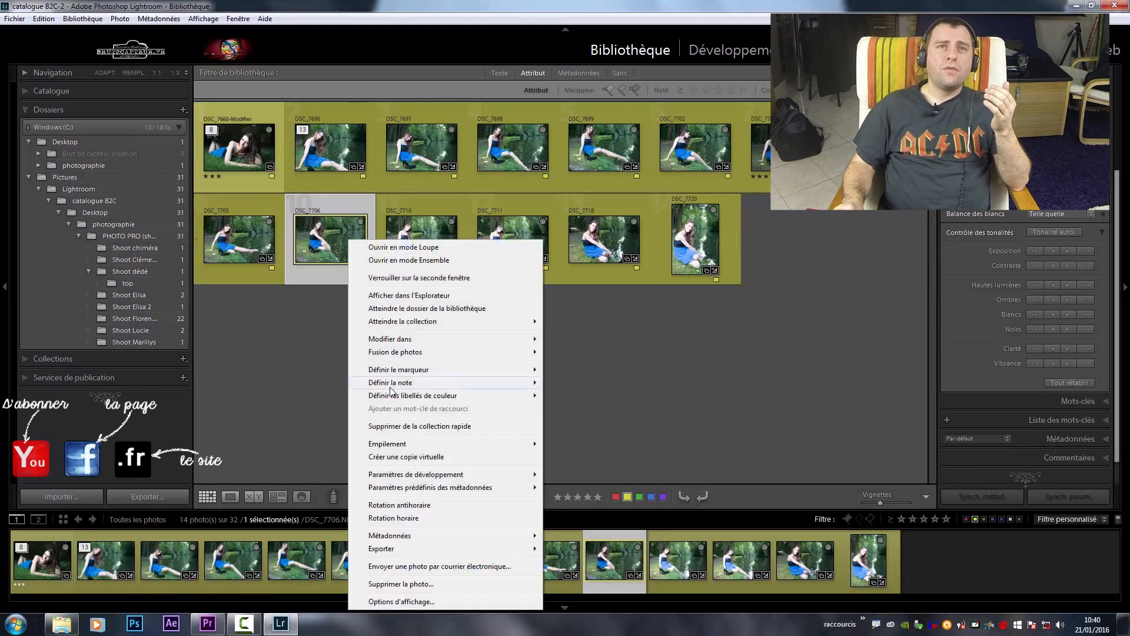
pyautogui.moveTo(393, 446)
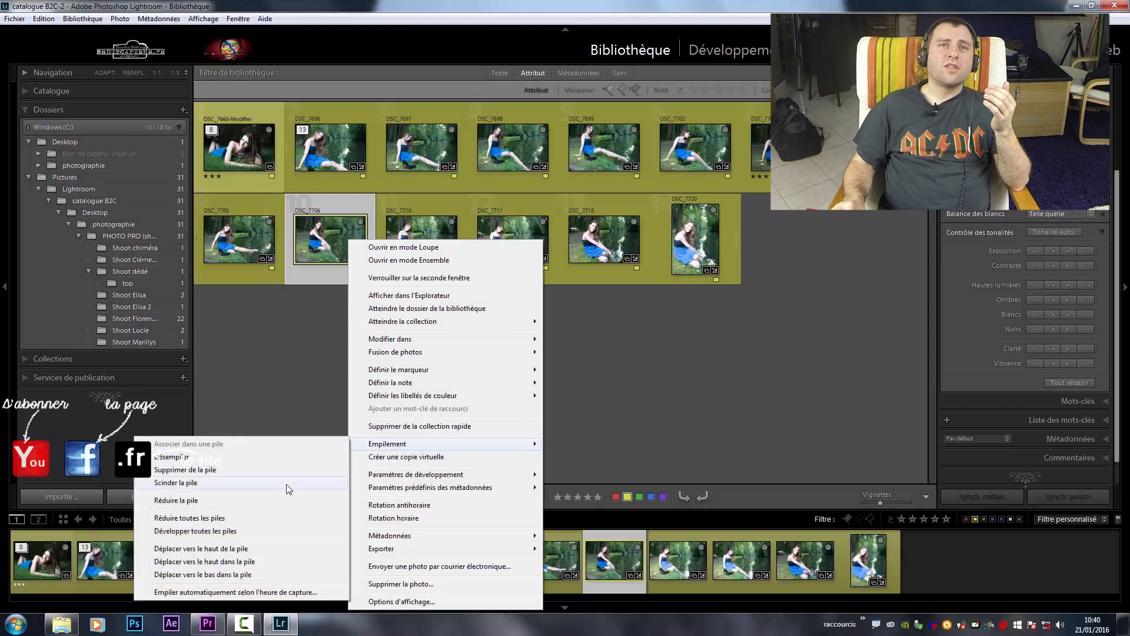
pyautogui.click(278, 486)
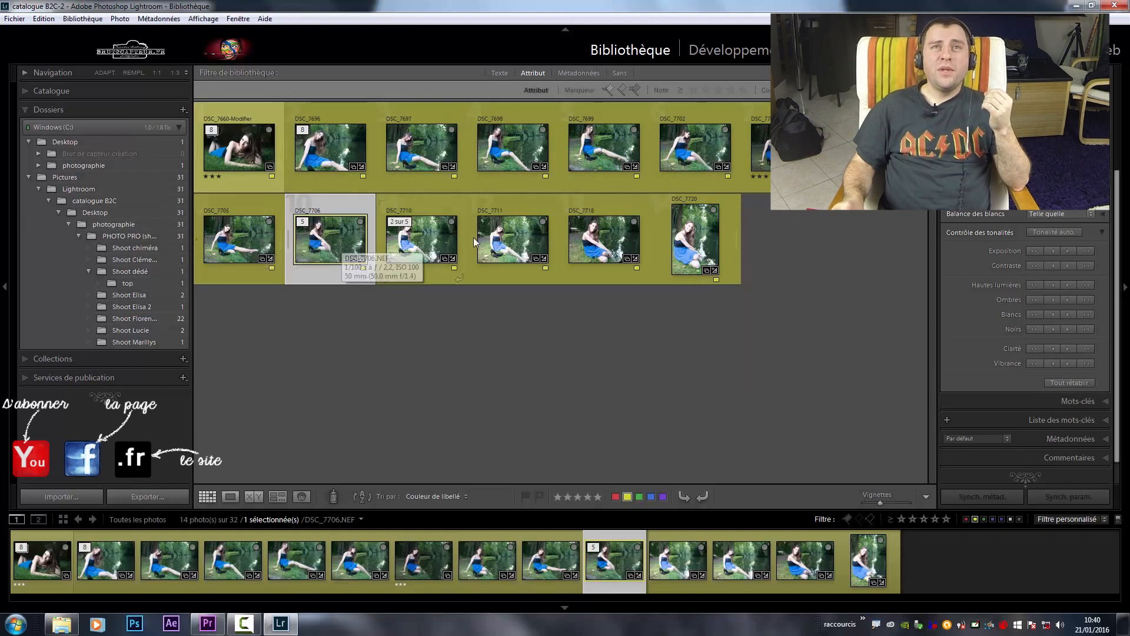
pyautogui.click(302, 227)
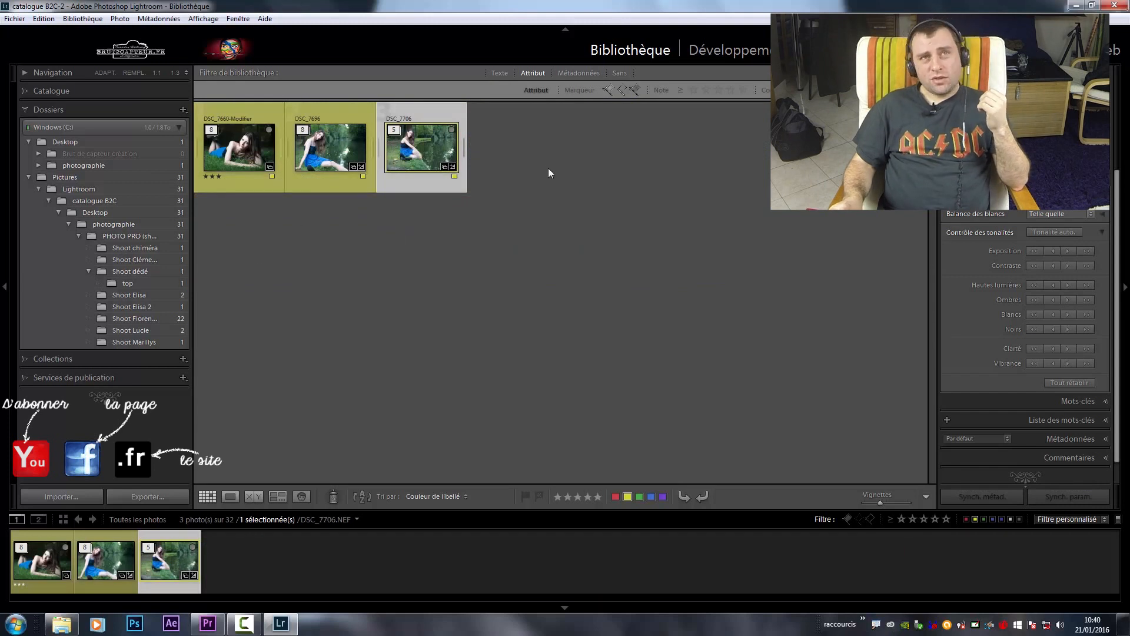
pyautogui.click(393, 131)
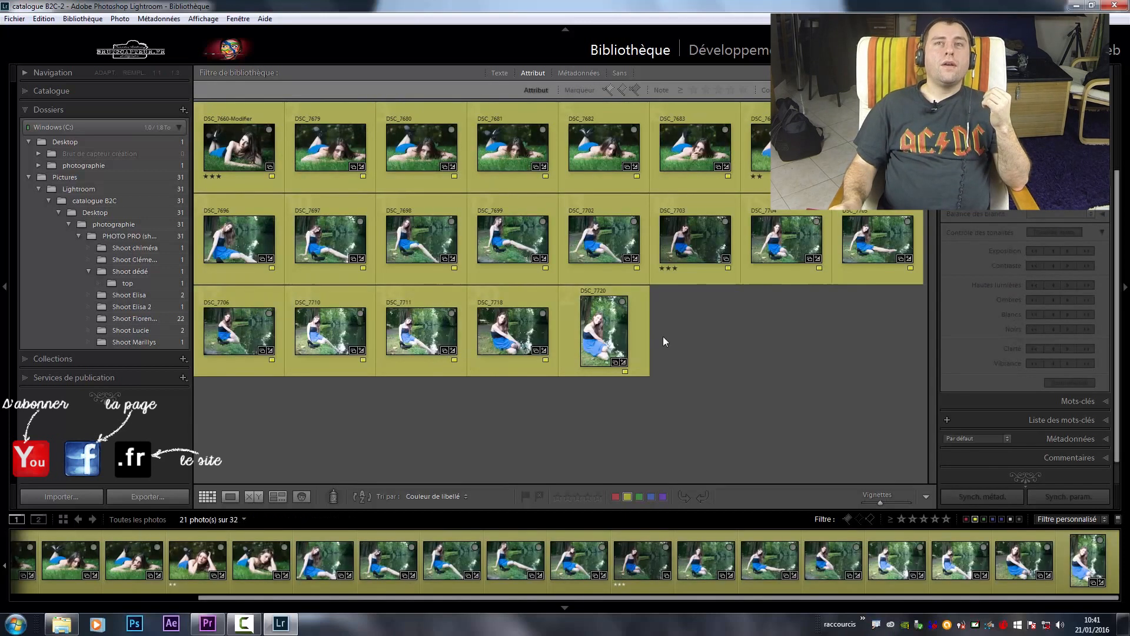
# Auto-stack all the displayed photos by capture time with a 0:09:00 interval between stacks, and collapse the DSC_7696 and DSC_7660-Modifier stacks.
pyautogui.rightClick(601, 340)
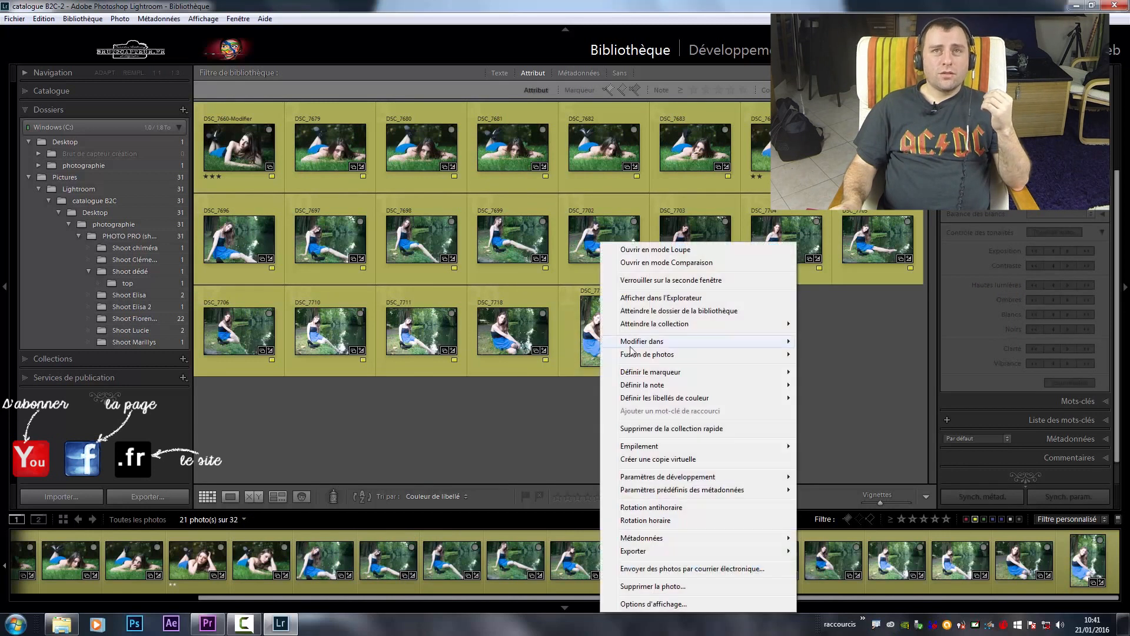
pyautogui.moveTo(644, 447)
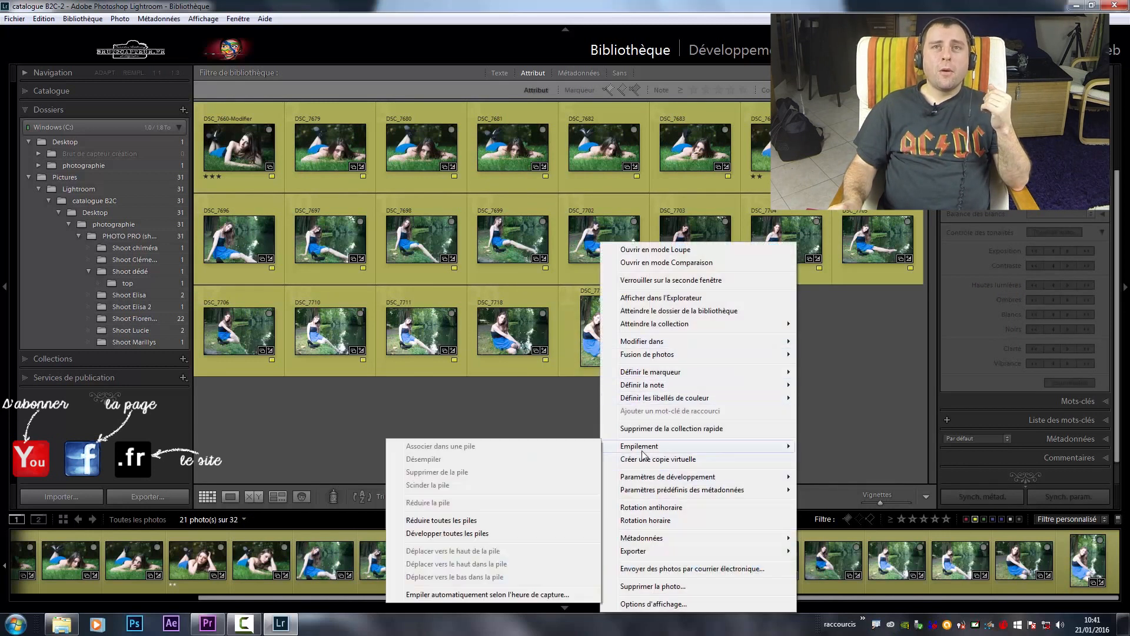
pyautogui.click(517, 595)
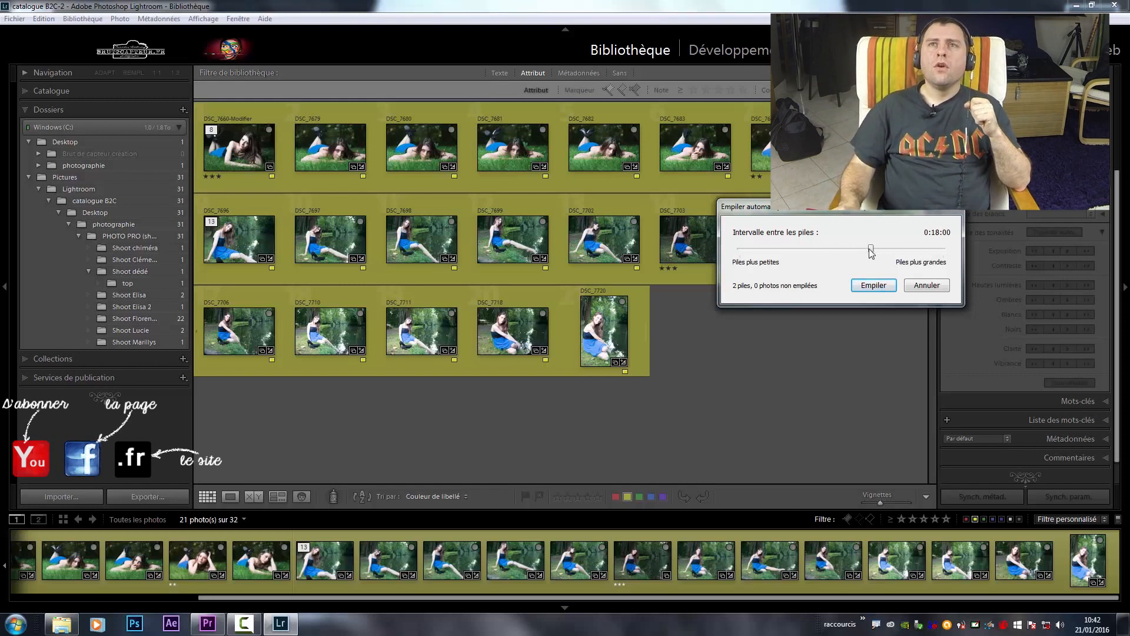
pyautogui.moveTo(871, 249); pyautogui.dragTo(753, 250)
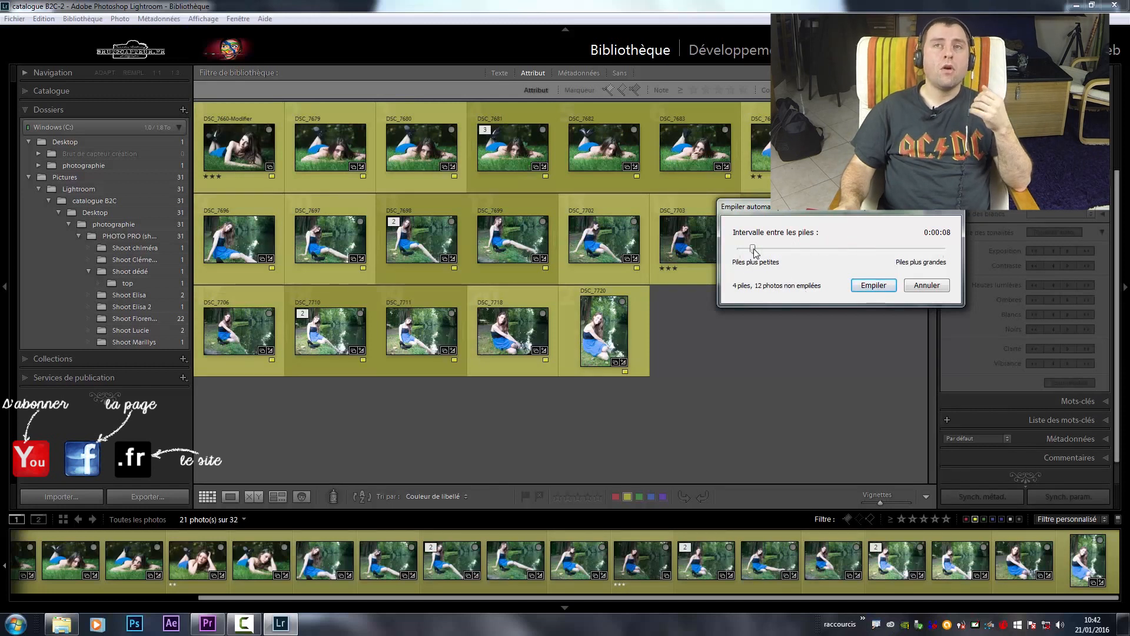
pyautogui.moveTo(753, 250); pyautogui.dragTo(849, 256)
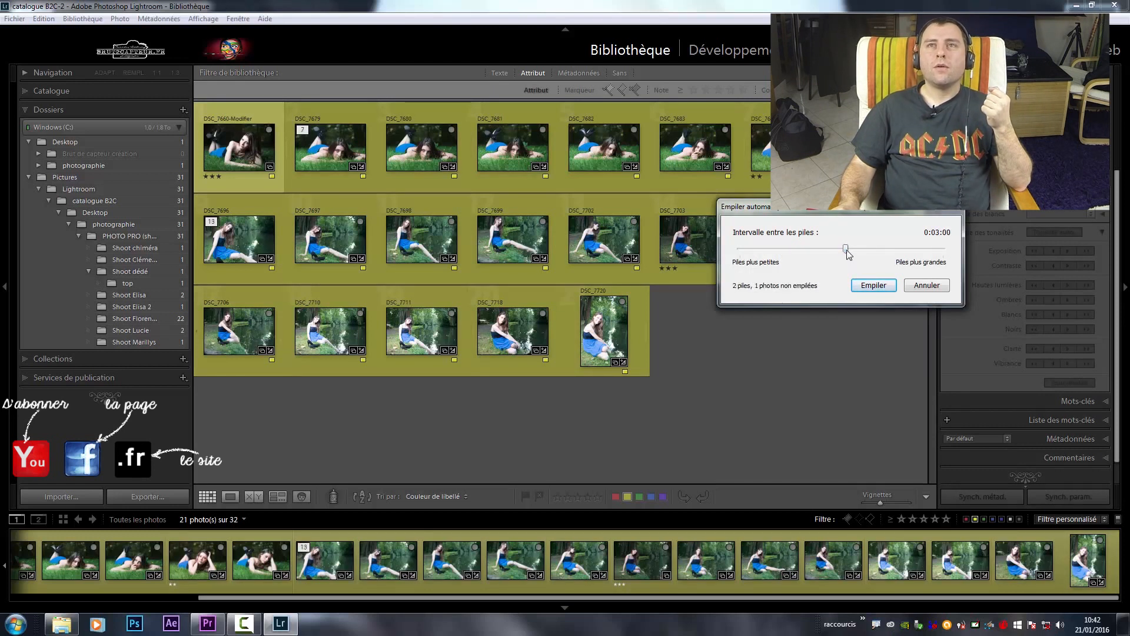
pyautogui.moveTo(846, 252); pyautogui.dragTo(856, 253)
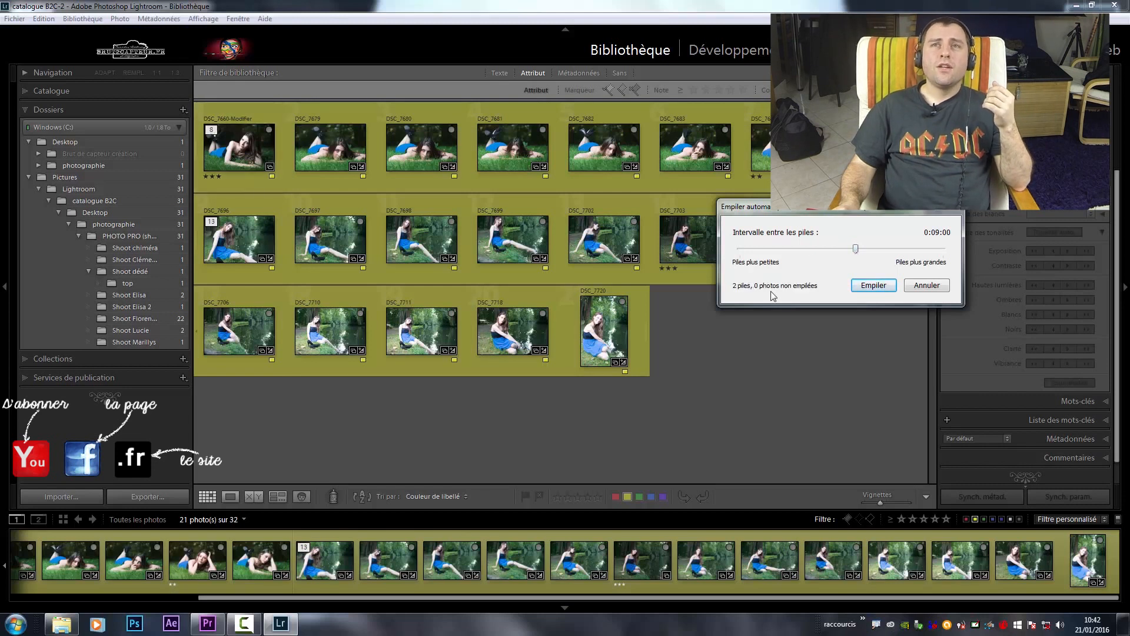
pyautogui.click(872, 285)
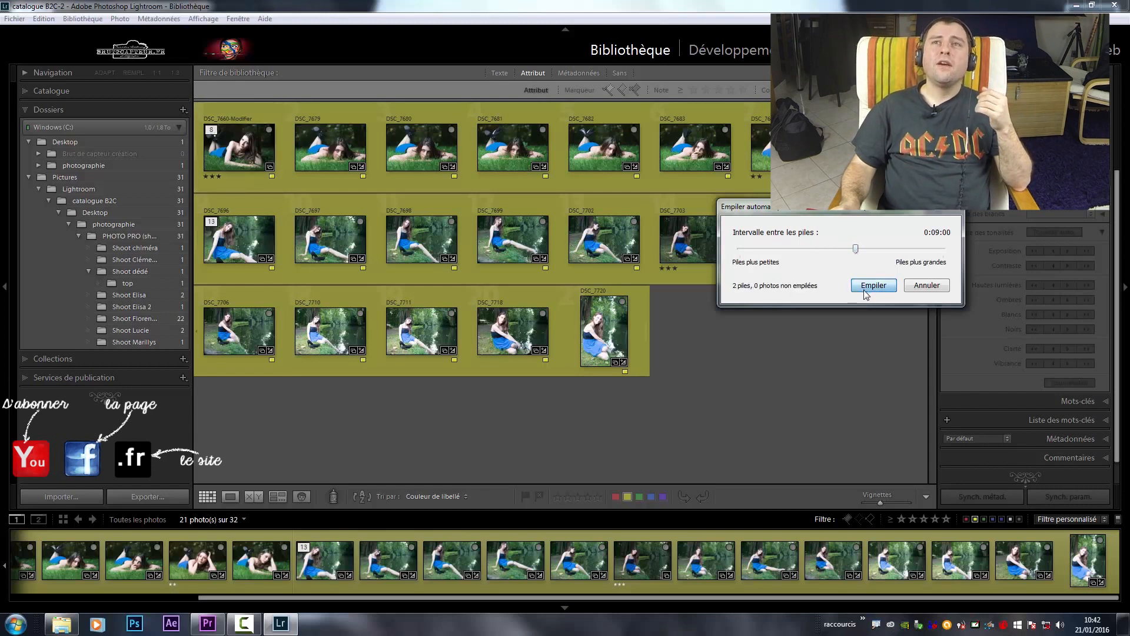
pyautogui.click(219, 222)
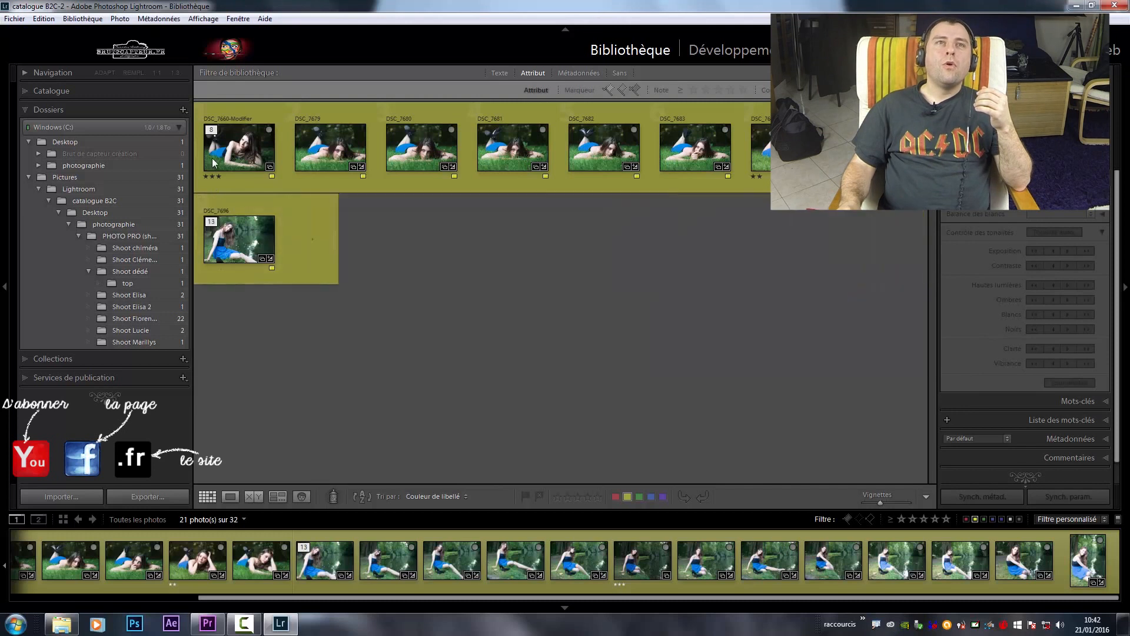
pyautogui.click(212, 130)
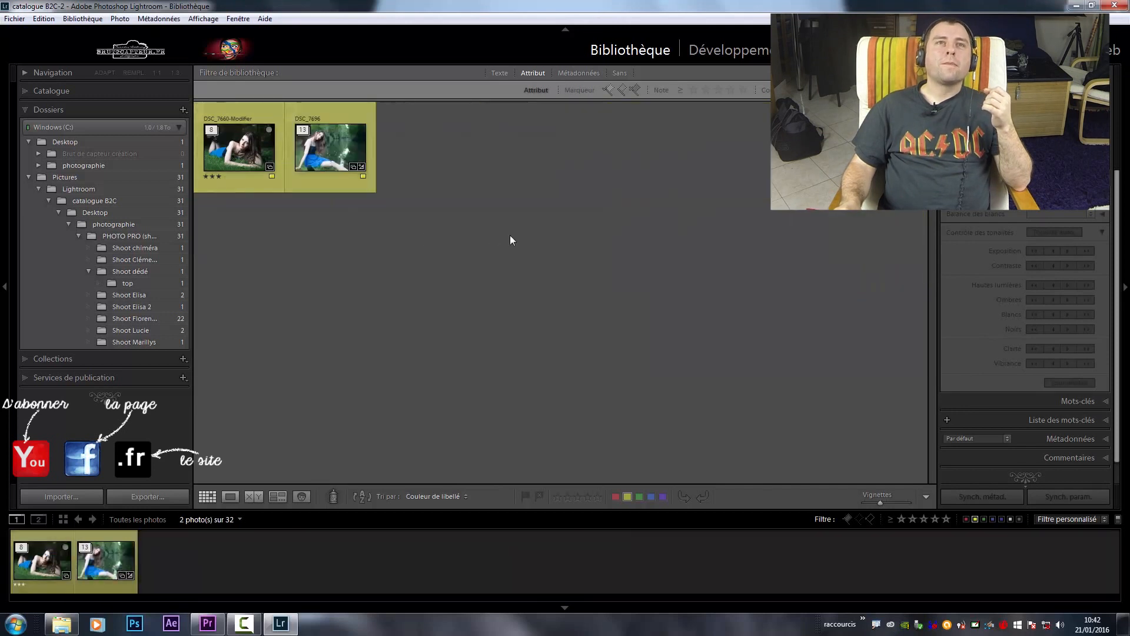